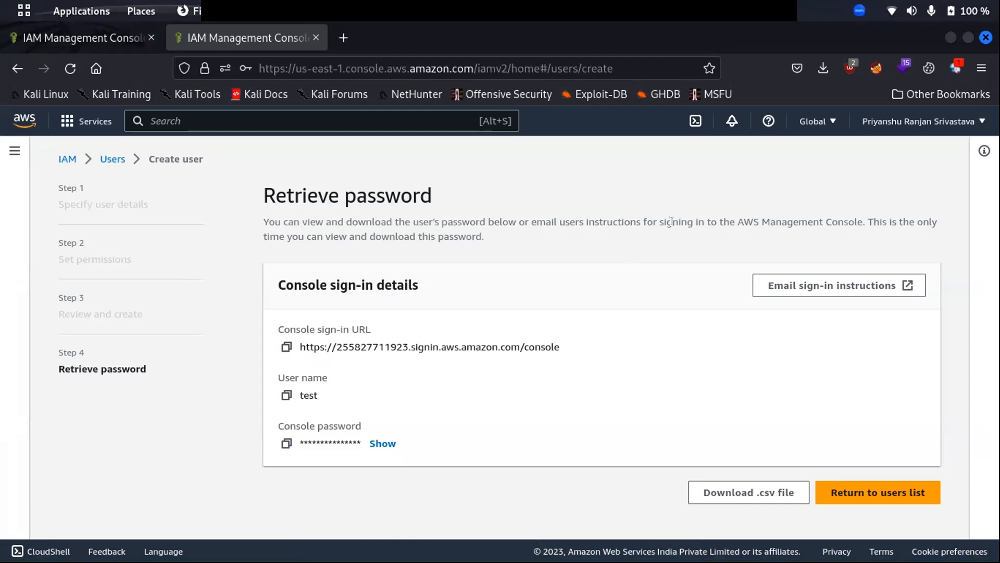
Return to the IAM dashboard via the breadcrumb, continuing without viewing or downloading the console password.
{"action": "left_click", "coordinate": [68, 158]}
{"action": "left_click", "coordinate": [410, 232]}
{"action": "left_click", "coordinate": [67, 159]}
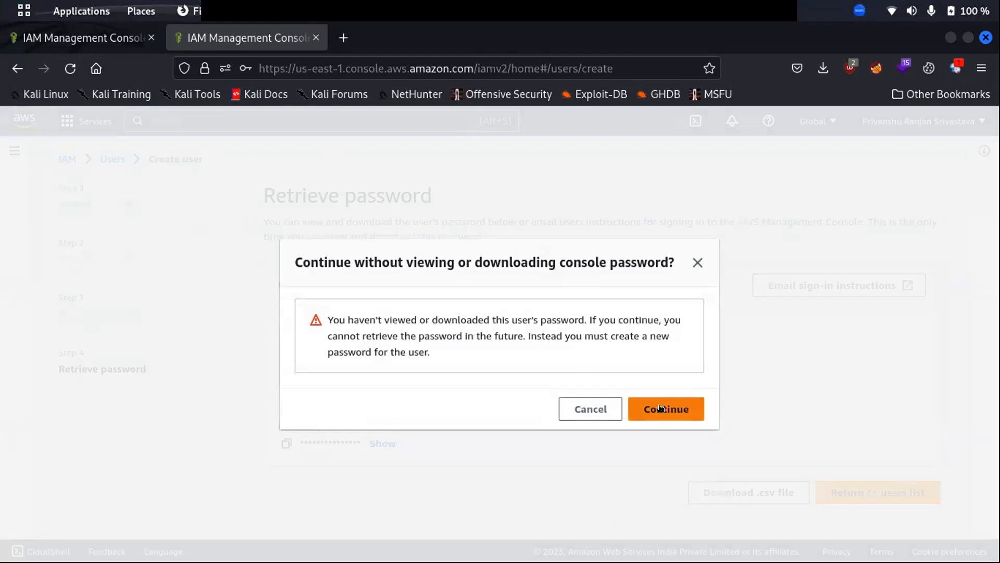
{"action": "left_click", "coordinate": [651, 414]}
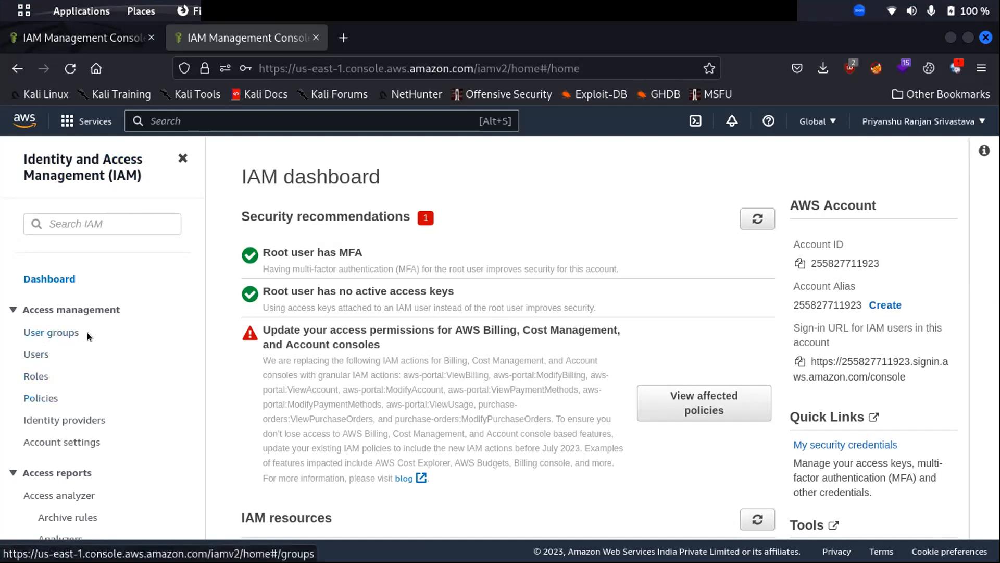
Start a new user group named first_grp and scroll to the Attach permissions policies list.
{"action": "left_click", "coordinate": [35, 332]}
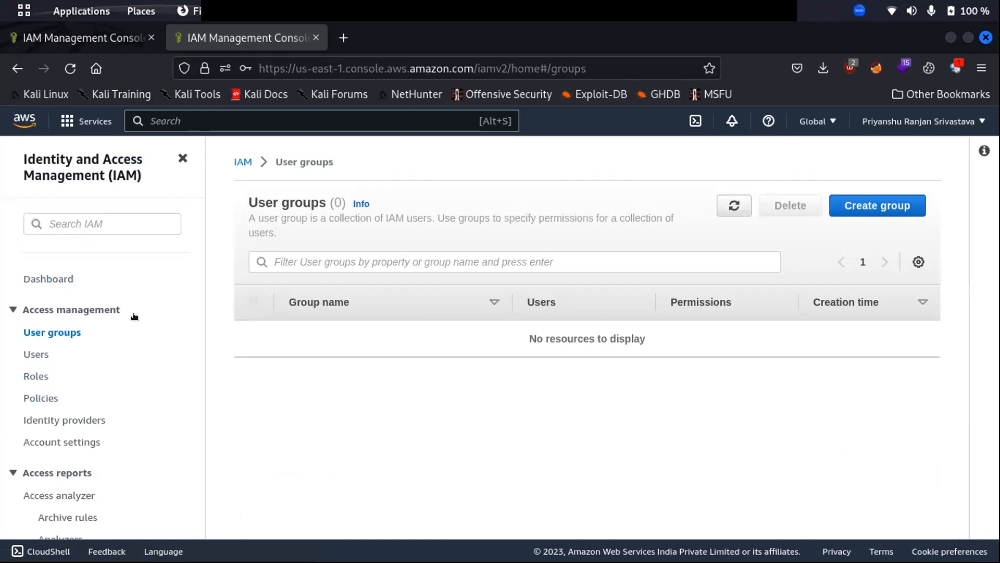
{"action": "left_click", "coordinate": [865, 207]}
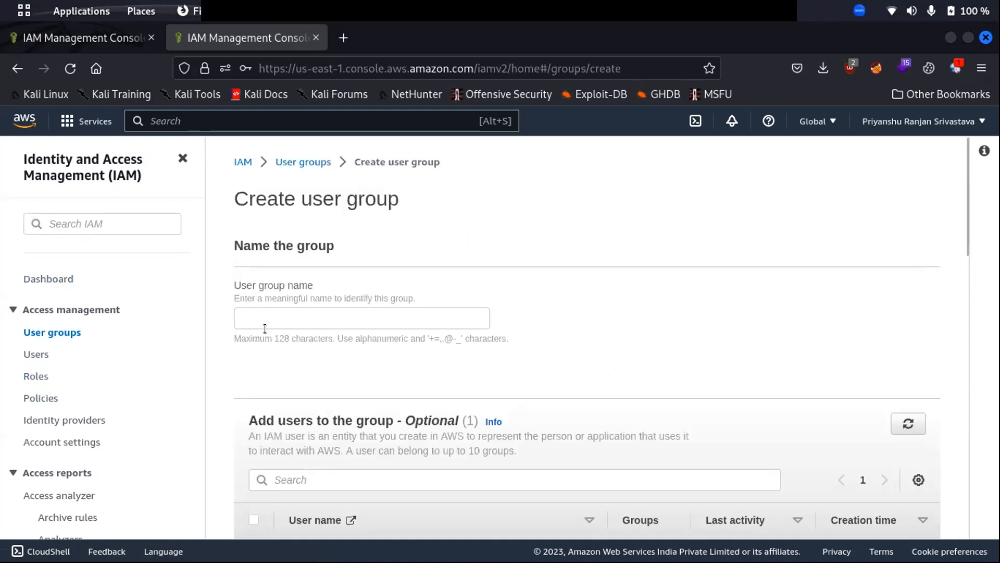
{"action": "left_click", "coordinate": [254, 320]}
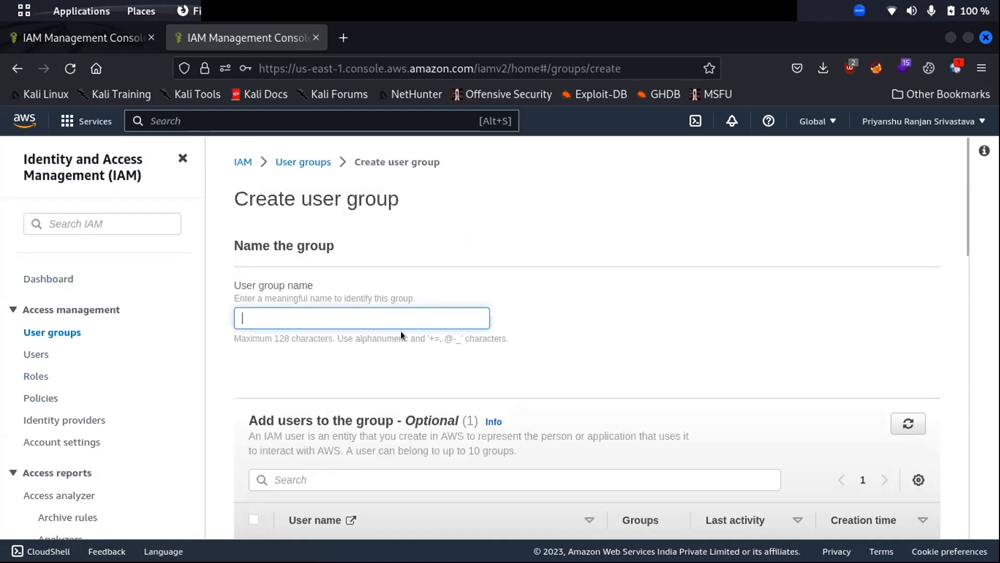
{"action": "type", "text": "first_grp"}
{"action": "key", "text": "Left"}
{"action": "key", "text": "Left"}
{"action": "key", "text": "Left"}
{"action": "key", "text": "Left"}
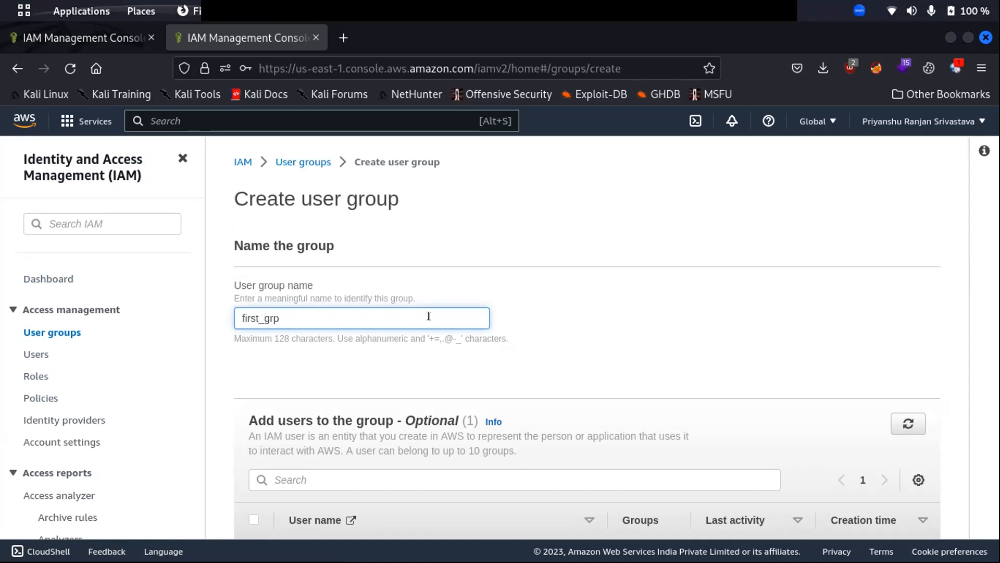
{"action": "scroll", "coordinate": [323, 344], "scroll_direction": "down", "scroll_amount": 3}
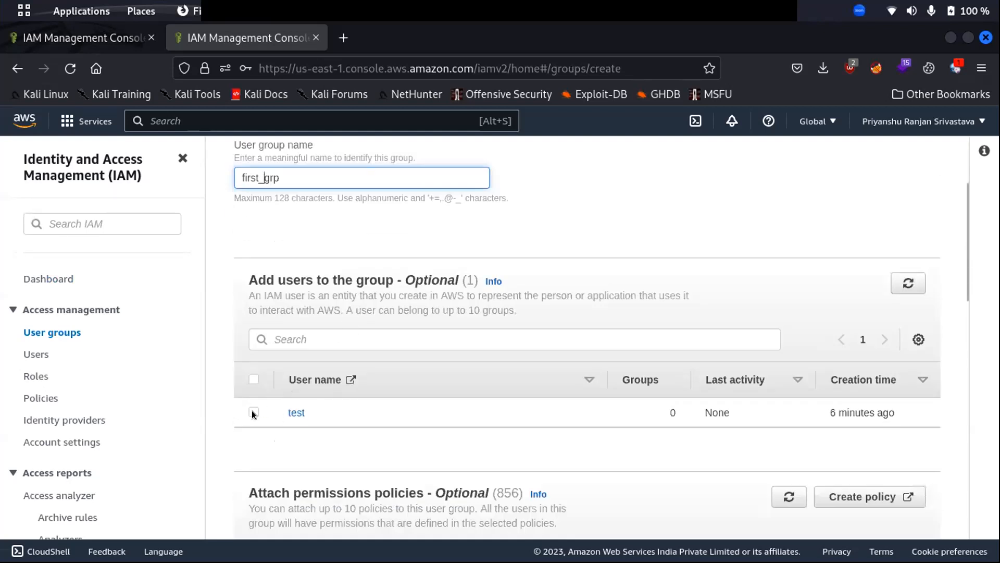
{"action": "scroll", "coordinate": [302, 344], "scroll_direction": "down", "scroll_amount": 1}
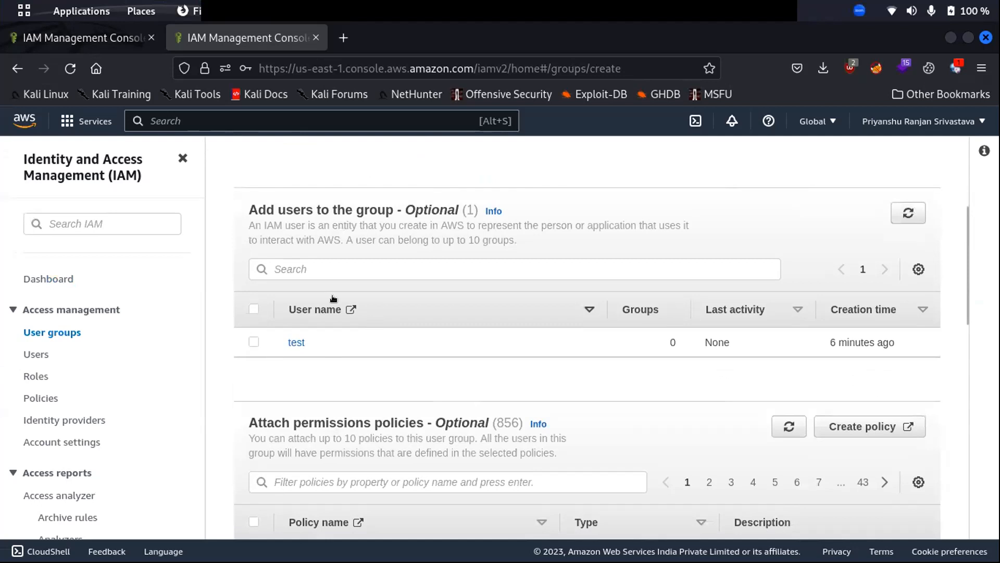
{"action": "scroll", "coordinate": [334, 292], "scroll_direction": "up", "scroll_amount": 3}
{"action": "scroll", "coordinate": [610, 322], "scroll_direction": "down", "scroll_amount": 4}
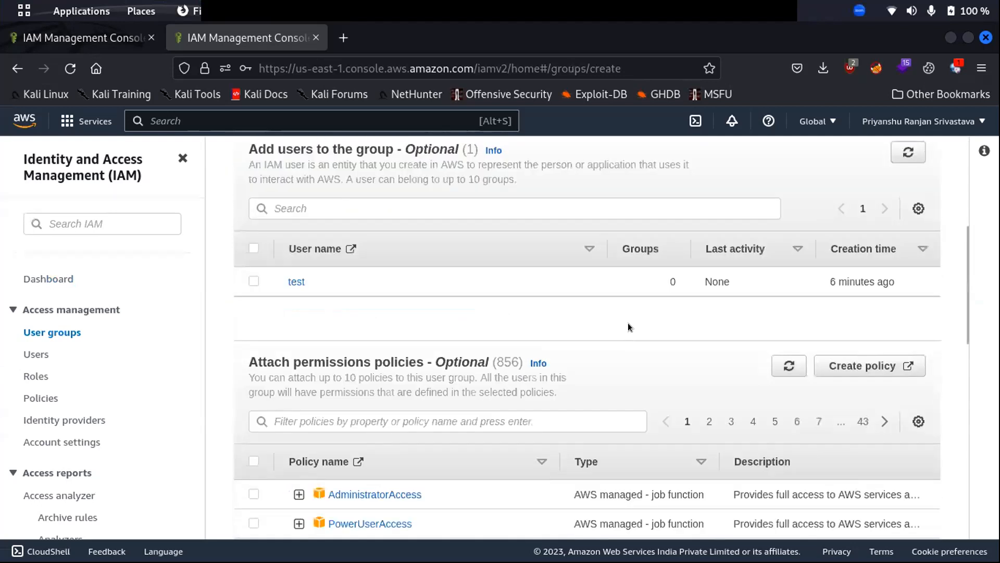
{"action": "scroll", "coordinate": [545, 336], "scroll_direction": "down", "scroll_amount": 2}
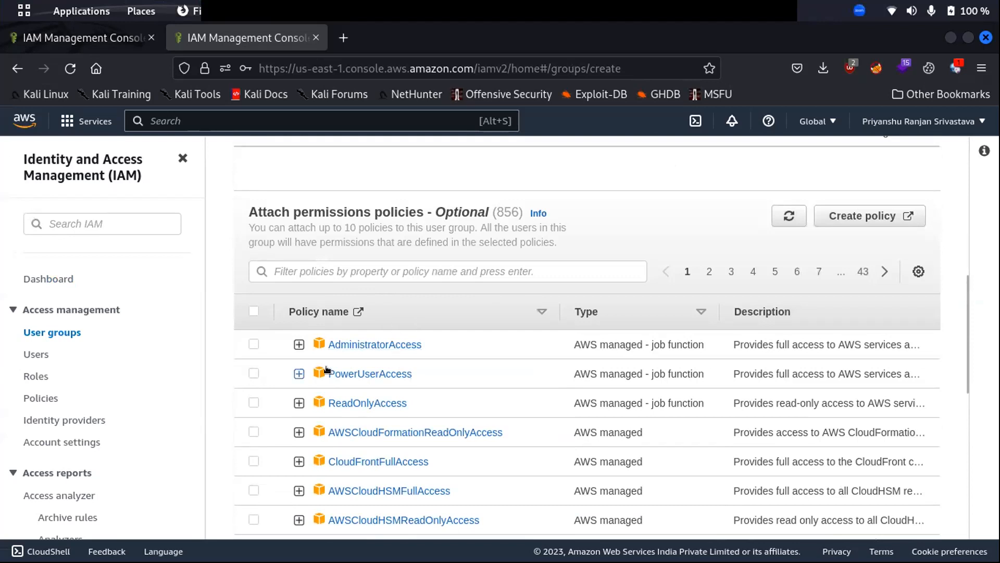
Attach the AdministratorAccess policy to the group and inspect its JSON.
{"action": "left_click", "coordinate": [254, 345]}
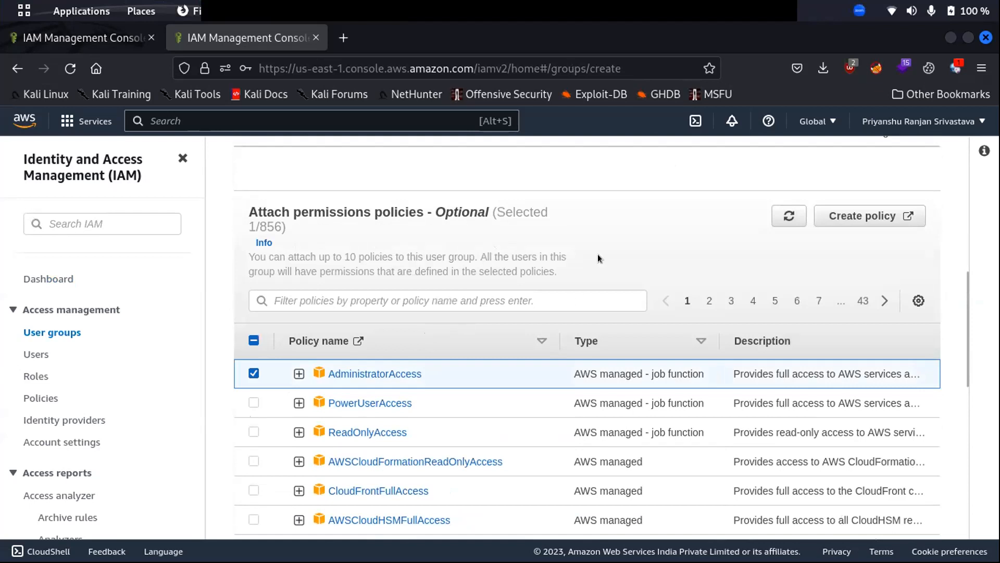
{"action": "left_click", "coordinate": [299, 373]}
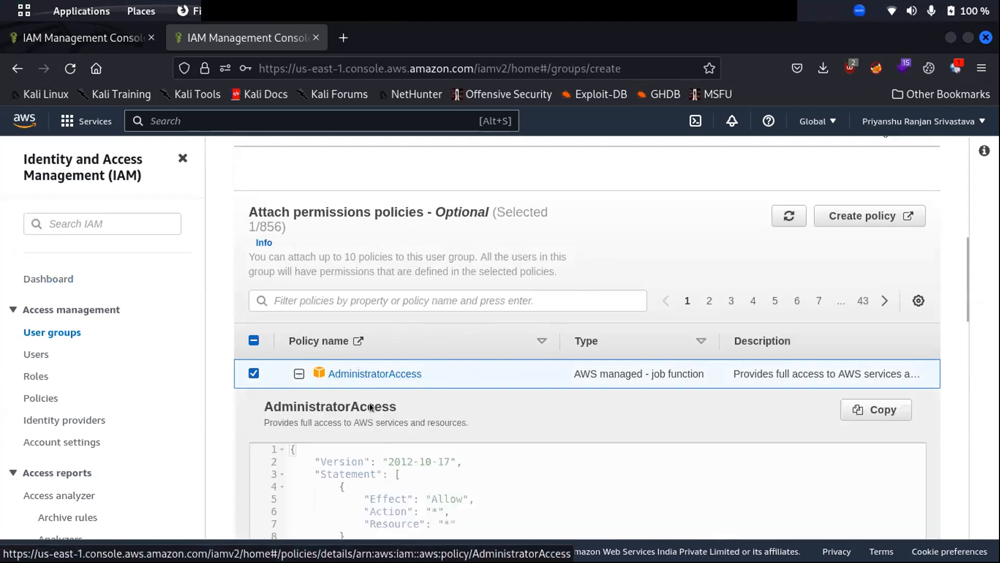
{"action": "scroll", "coordinate": [358, 362], "scroll_direction": "down", "scroll_amount": 4}
{"action": "scroll", "coordinate": [441, 293], "scroll_direction": "up", "scroll_amount": 5}
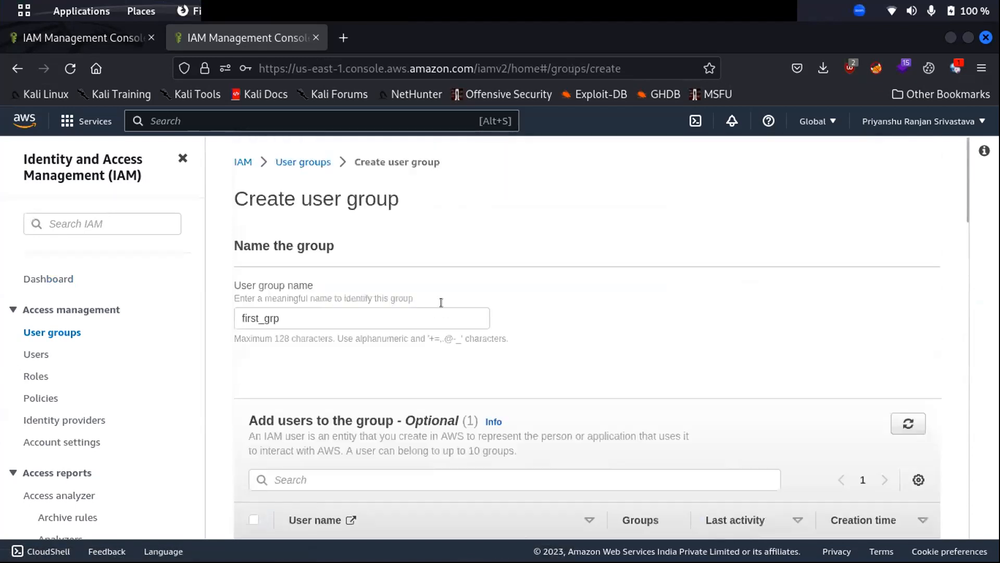
Rename the group to first_grp_admin and create it.
{"action": "left_click", "coordinate": [255, 314]}
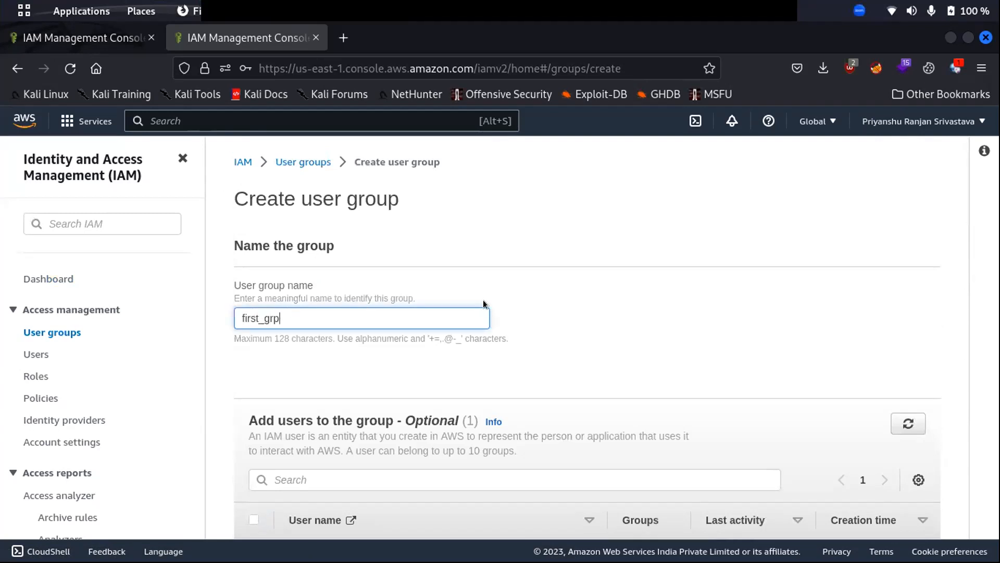
{"action": "type", "text": "_admin"}
{"action": "scroll", "coordinate": [579, 318], "scroll_direction": "down", "scroll_amount": 14}
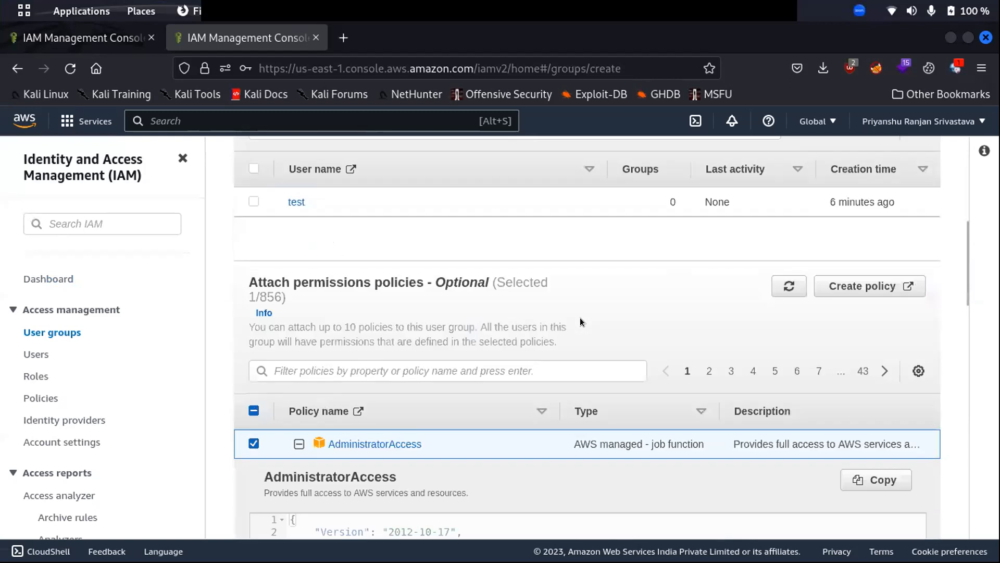
{"action": "scroll", "coordinate": [536, 302], "scroll_direction": "up", "scroll_amount": 5}
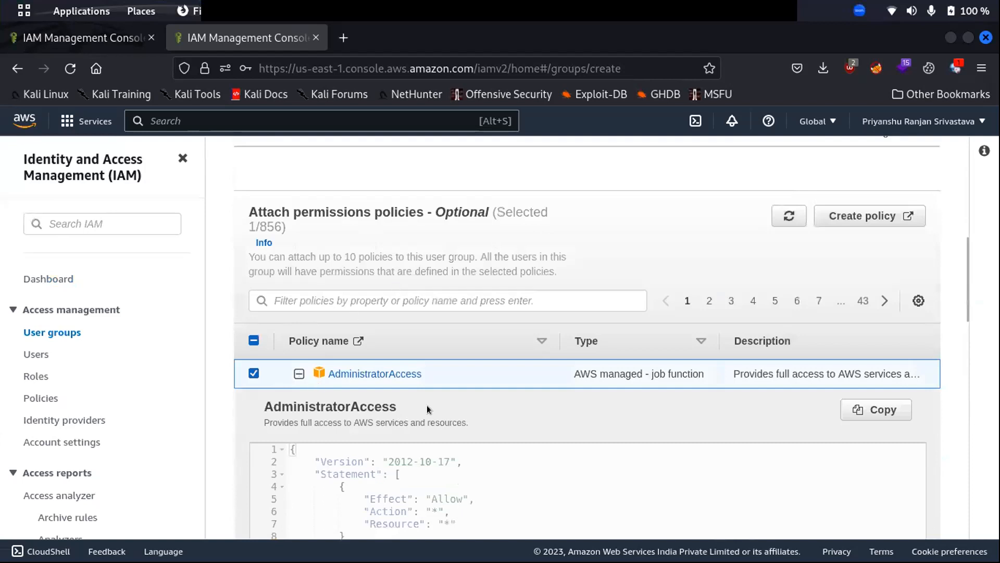
{"action": "scroll", "coordinate": [418, 392], "scroll_direction": "down", "scroll_amount": 15}
{"action": "scroll", "coordinate": [745, 367], "scroll_direction": "down", "scroll_amount": 5}
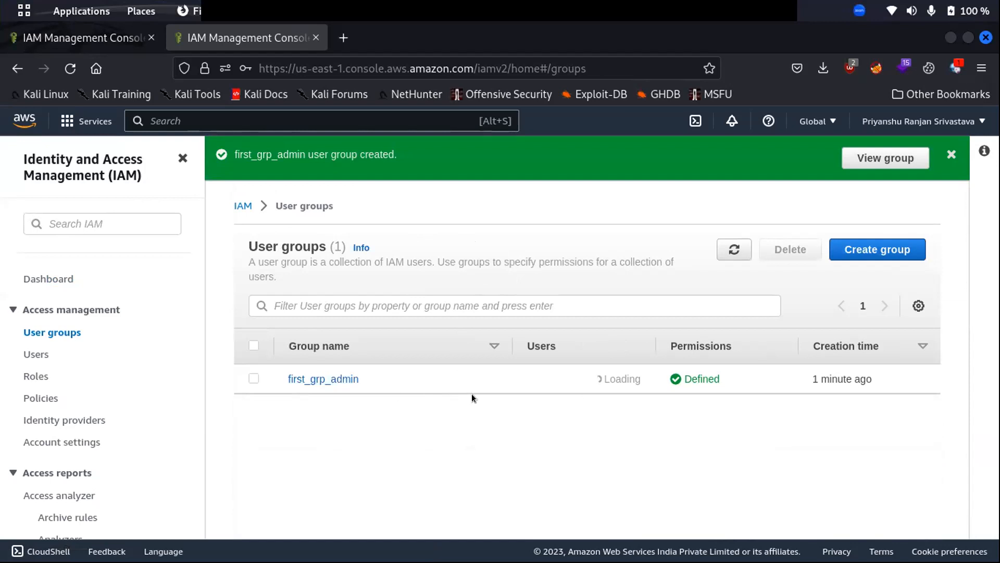
Open first_grp_admin's permissions and expand AdministratorAccess to inspect its policy JSON.
{"action": "left_click", "coordinate": [301, 380]}
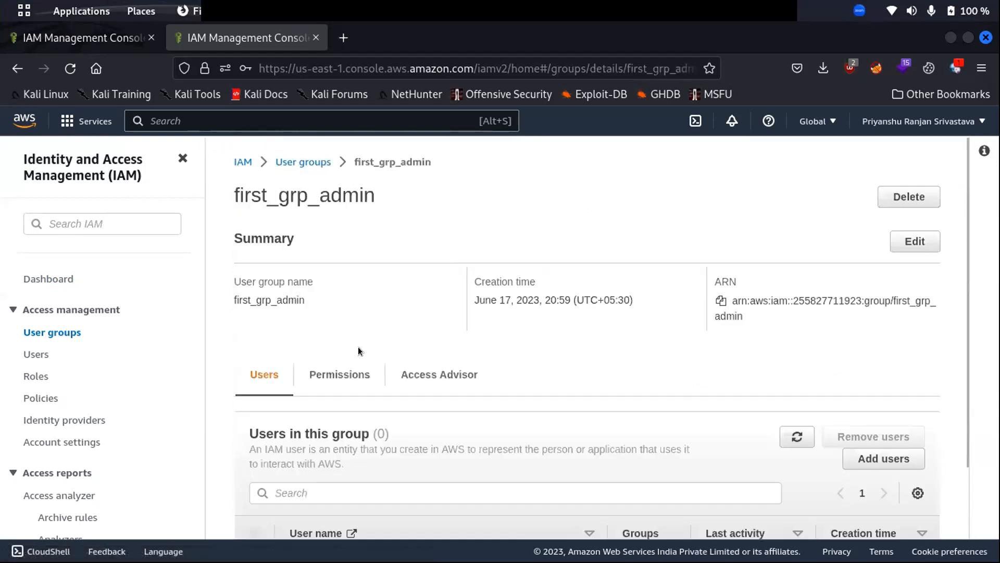
{"action": "left_click", "coordinate": [333, 373]}
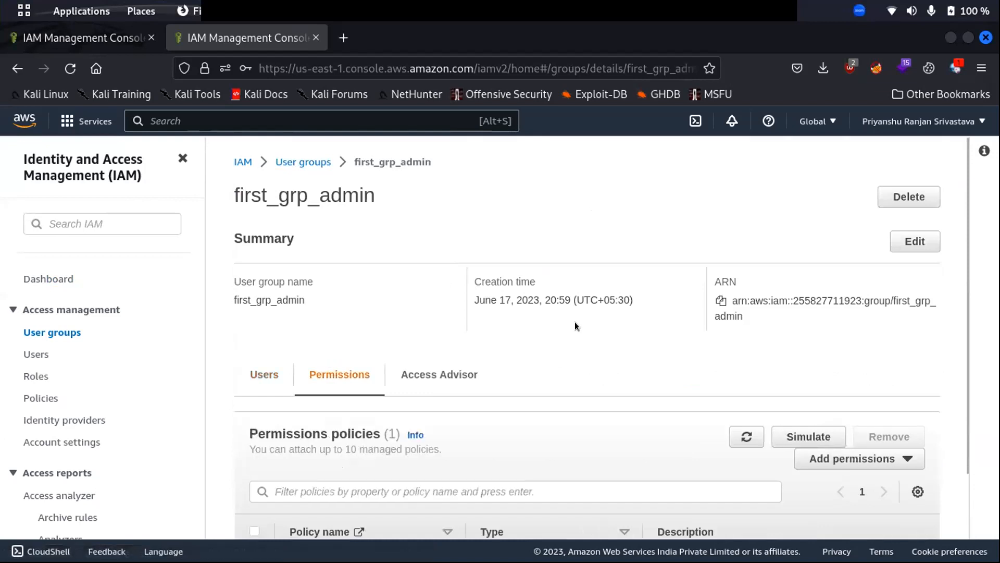
{"action": "scroll", "coordinate": [574, 321], "scroll_direction": "down", "scroll_amount": 2}
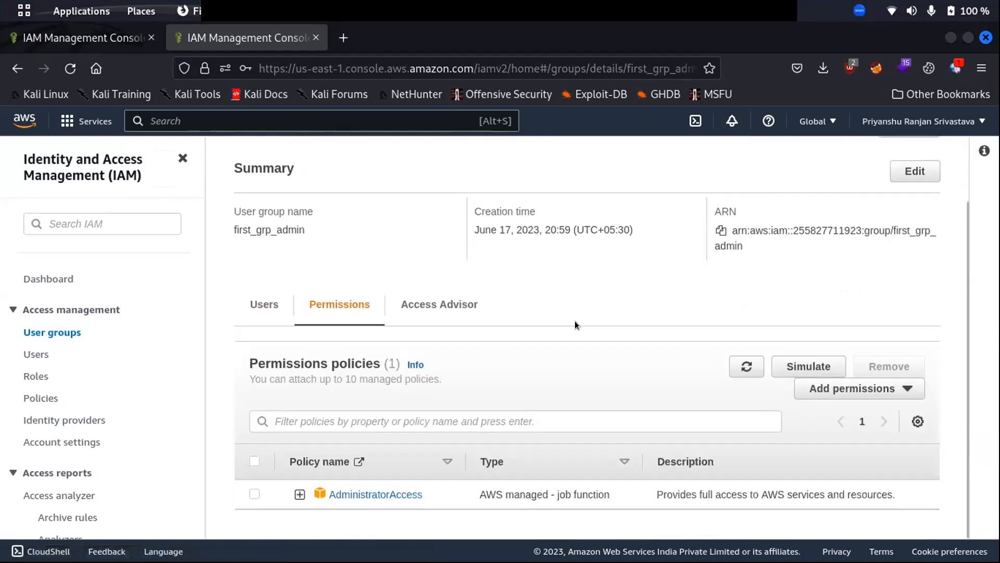
{"action": "left_click", "coordinate": [300, 495]}
{"action": "scroll", "coordinate": [308, 479], "scroll_direction": "down", "scroll_amount": 5}
{"action": "left_click_drag", "start_coordinate": [314, 468], "coordinate": [265, 360]}
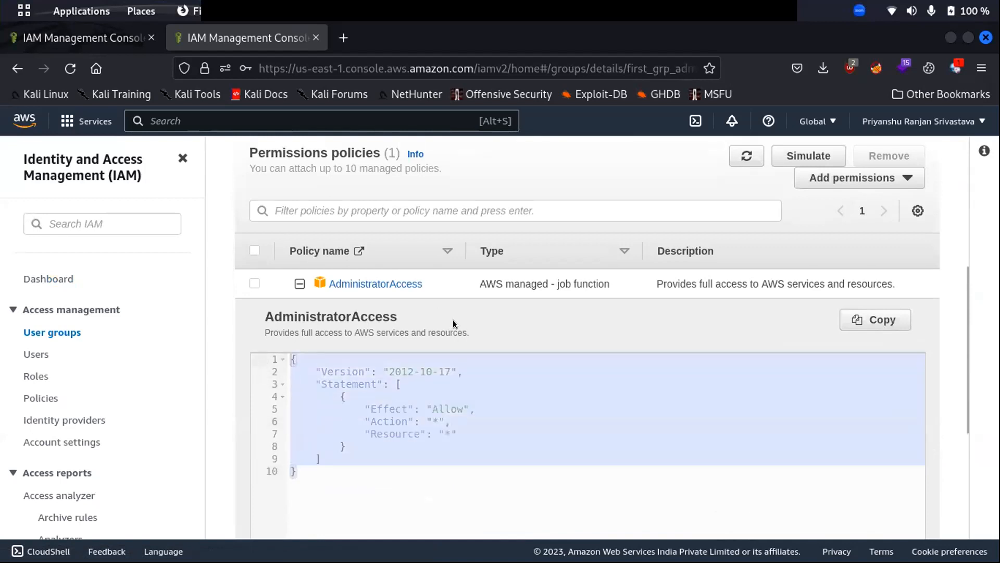
Confirm the group has 0 members, then go to the IAM Users list.
{"action": "scroll", "coordinate": [302, 241], "scroll_direction": "up", "scroll_amount": 4}
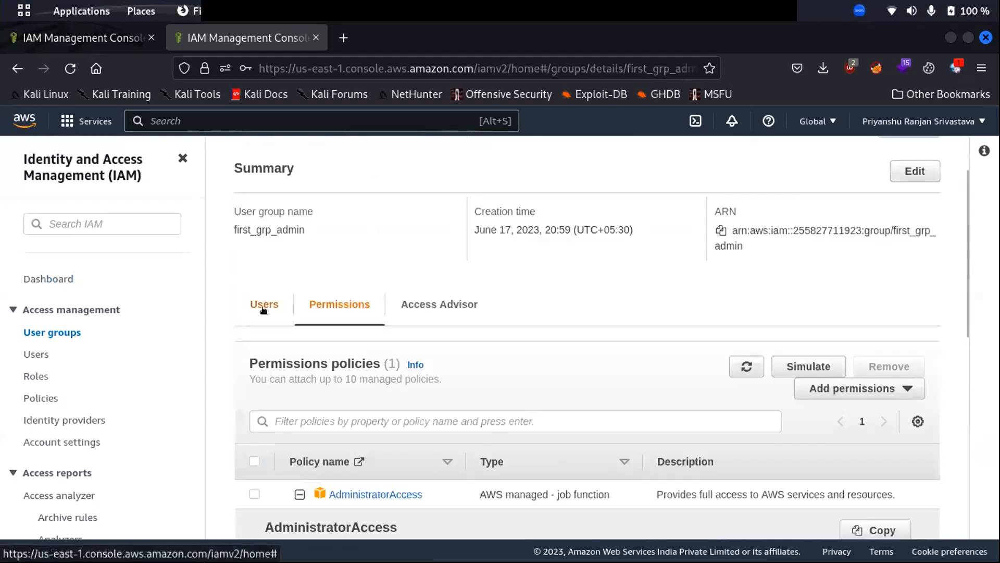
{"action": "left_click", "coordinate": [263, 307]}
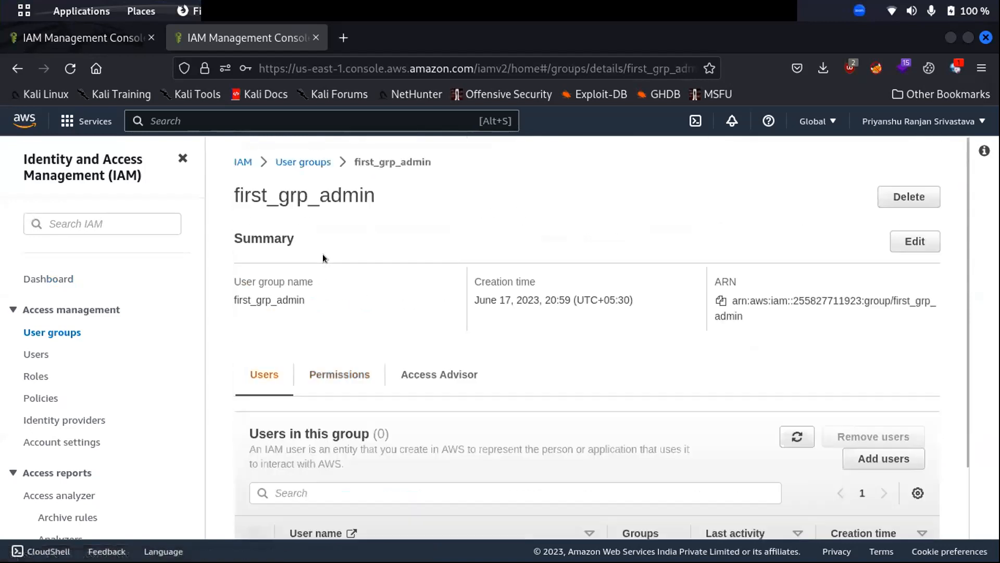
{"action": "left_click", "coordinate": [36, 354]}
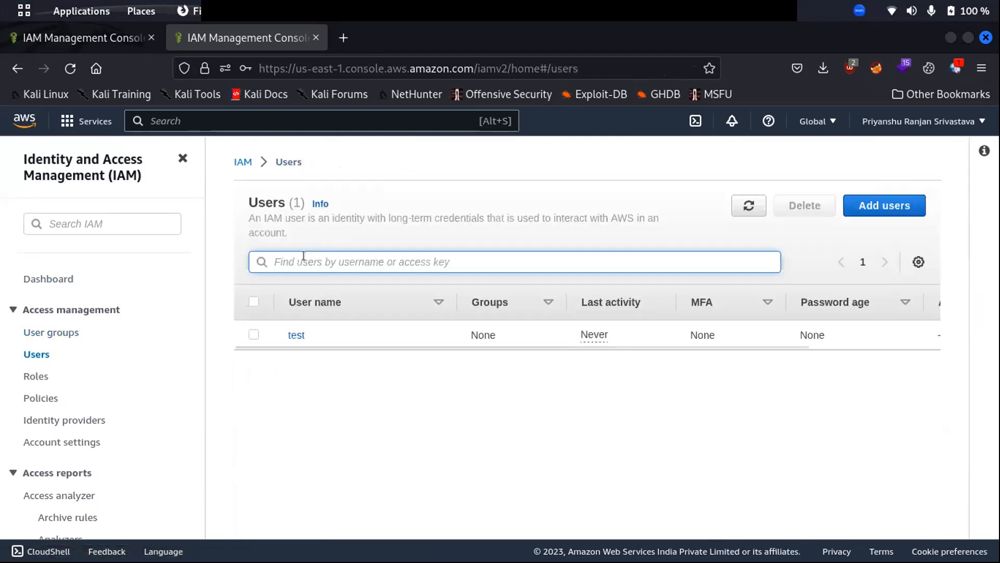
Start a new IAM user named test2 and continue to the permissions step.
{"action": "left_click", "coordinate": [885, 205]}
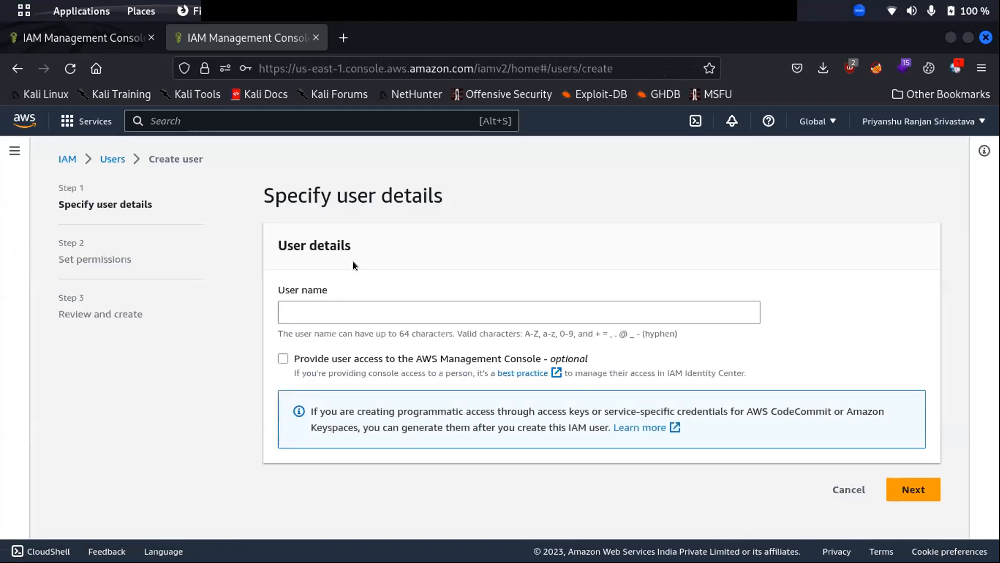
{"action": "left_click", "coordinate": [304, 313]}
{"action": "type", "text": "test2"}
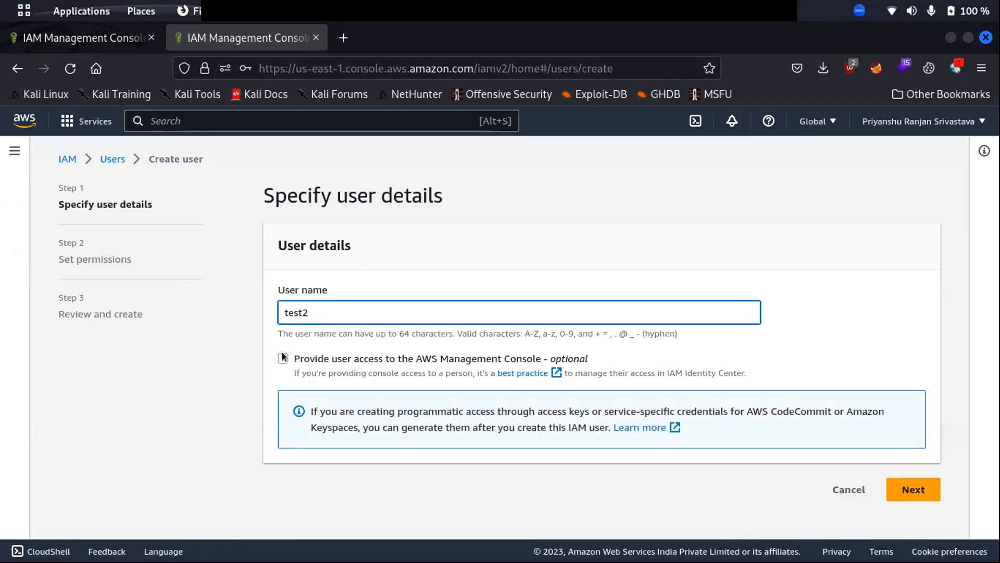
{"action": "left_click", "coordinate": [906, 488]}
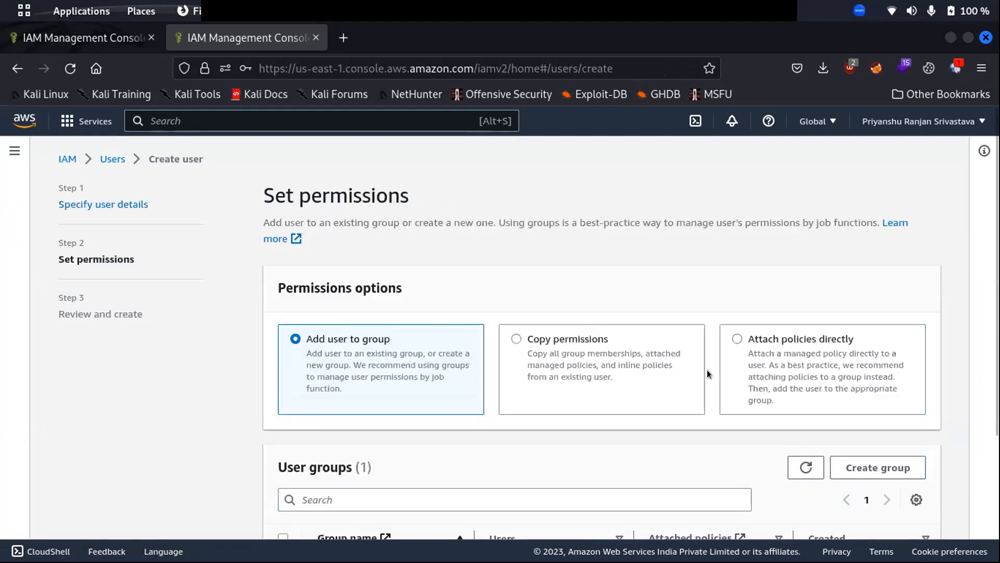
Add test2 to the first_grp_admin group and review the permissions boundary options.
{"action": "scroll", "coordinate": [564, 353], "scroll_direction": "down", "scroll_amount": 3}
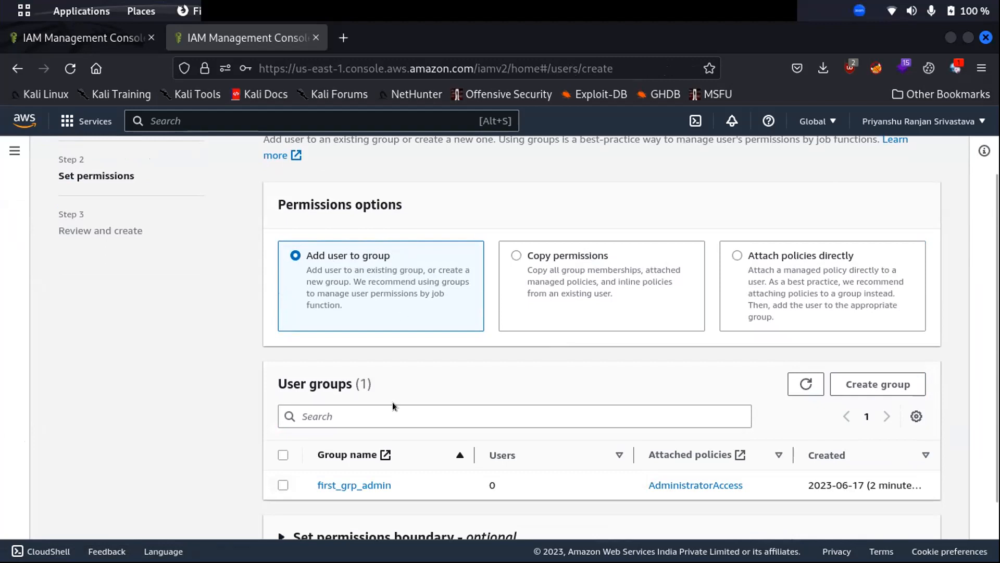
{"action": "scroll", "coordinate": [393, 406], "scroll_direction": "down", "scroll_amount": 3}
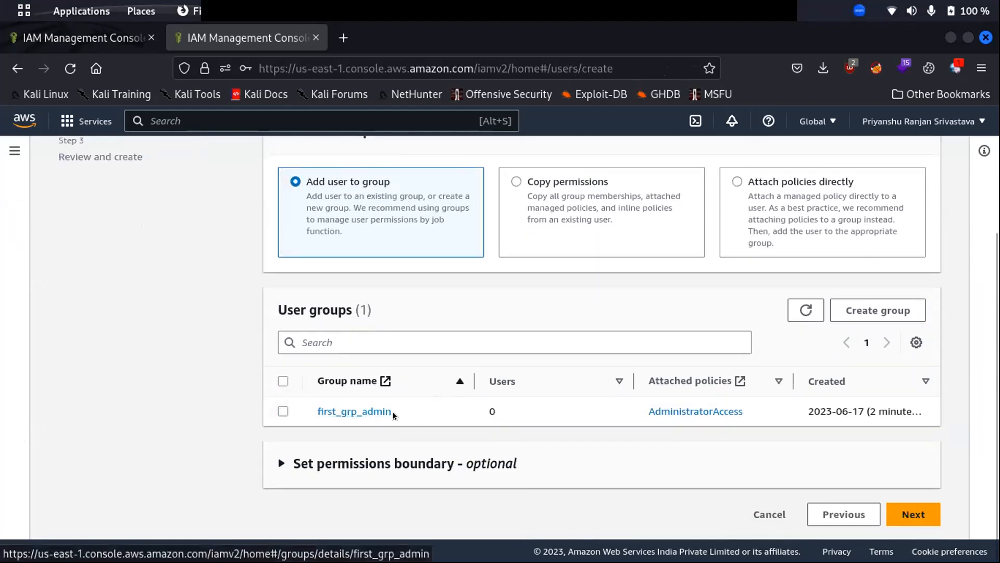
{"action": "left_click", "coordinate": [283, 411]}
{"action": "scroll", "coordinate": [371, 318], "scroll_direction": "up", "scroll_amount": 5}
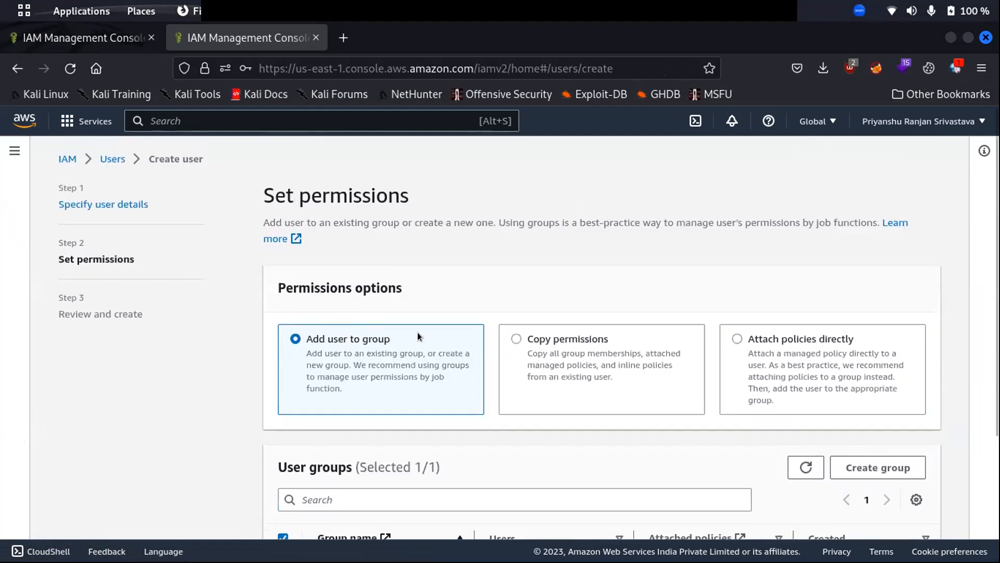
{"action": "scroll", "coordinate": [439, 309], "scroll_direction": "down", "scroll_amount": 3}
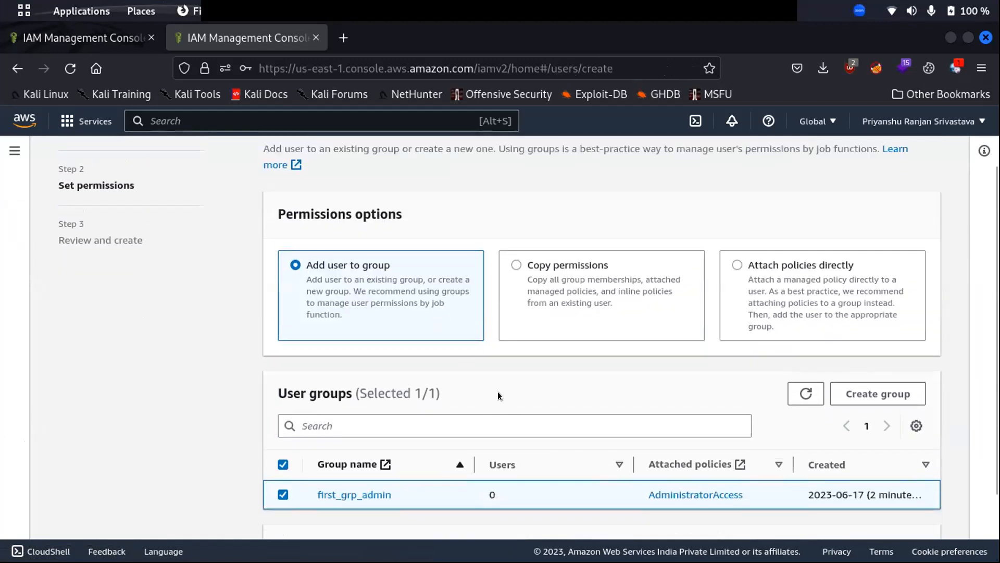
{"action": "scroll", "coordinate": [486, 404], "scroll_direction": "down", "scroll_amount": 3}
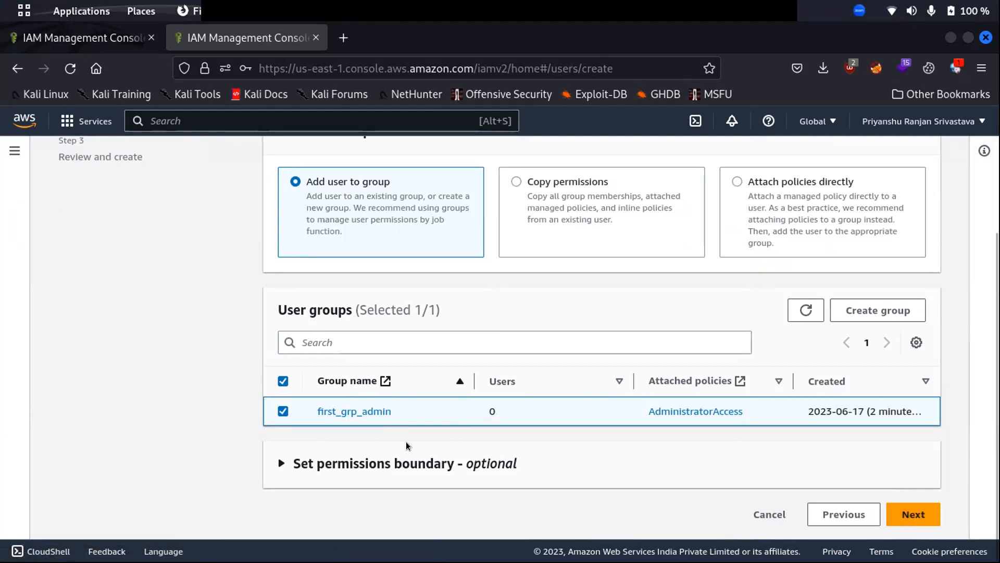
{"action": "left_click", "coordinate": [278, 463]}
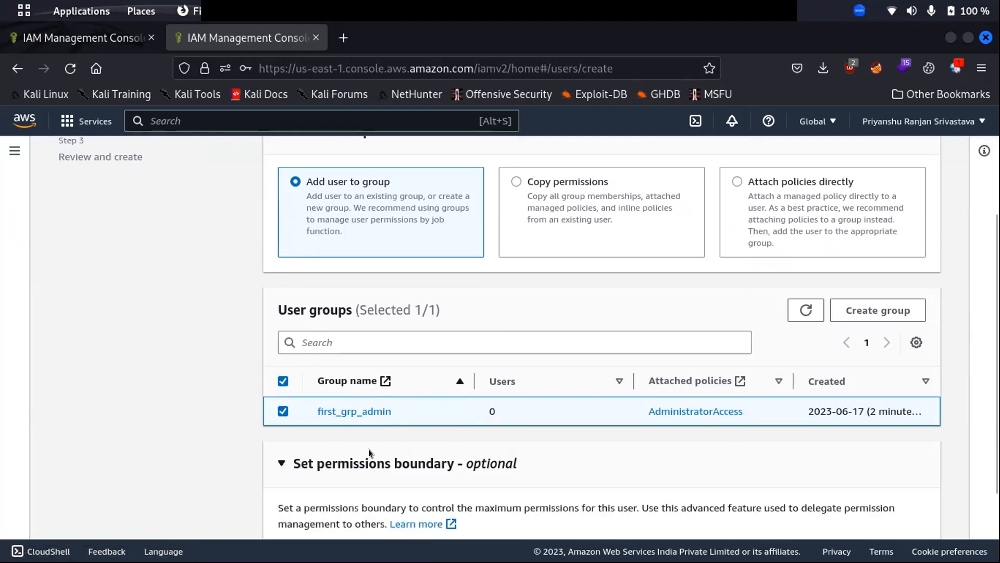
{"action": "scroll", "coordinate": [460, 439], "scroll_direction": "down", "scroll_amount": 3}
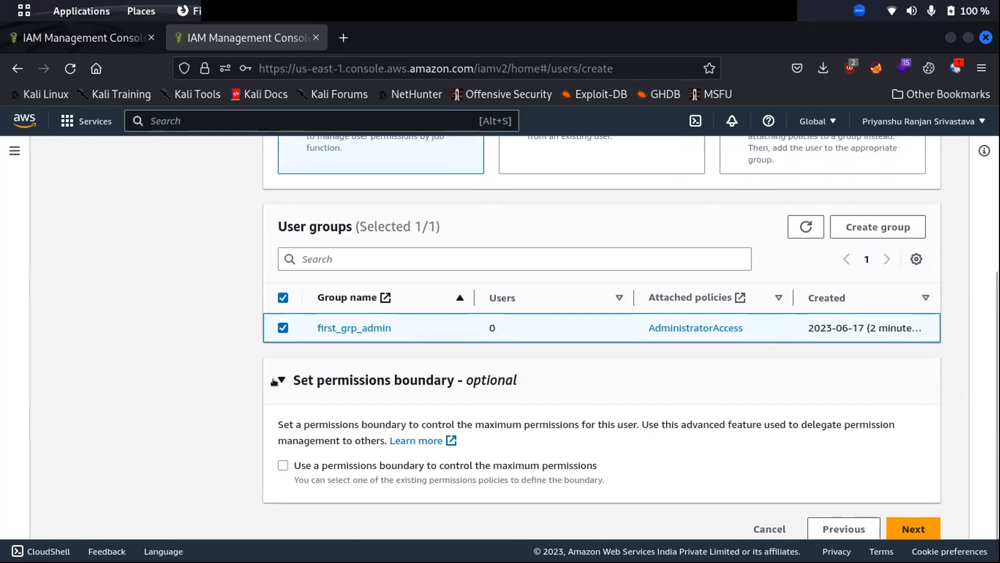
{"action": "left_click", "coordinate": [343, 31]}
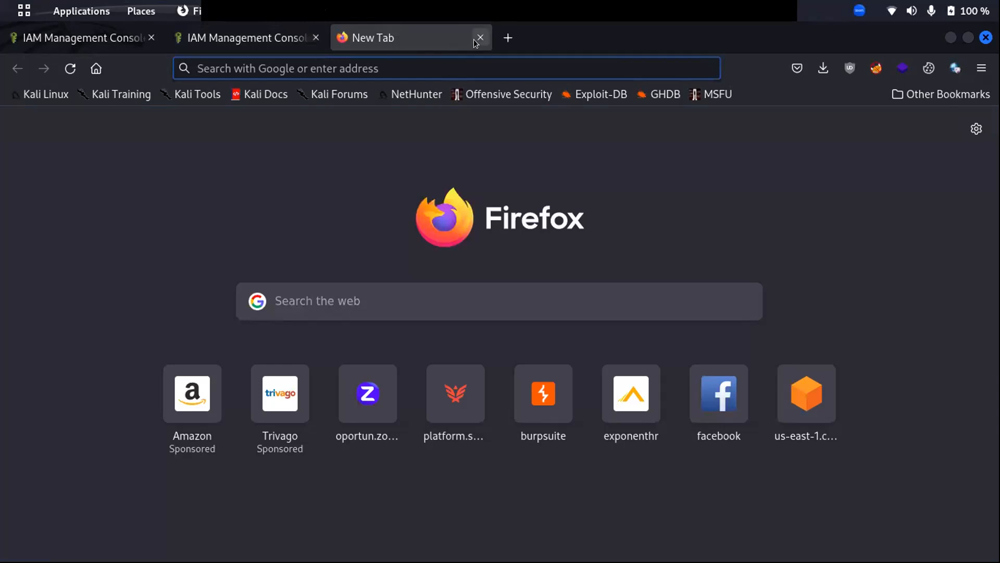
{"action": "left_click", "coordinate": [244, 32]}
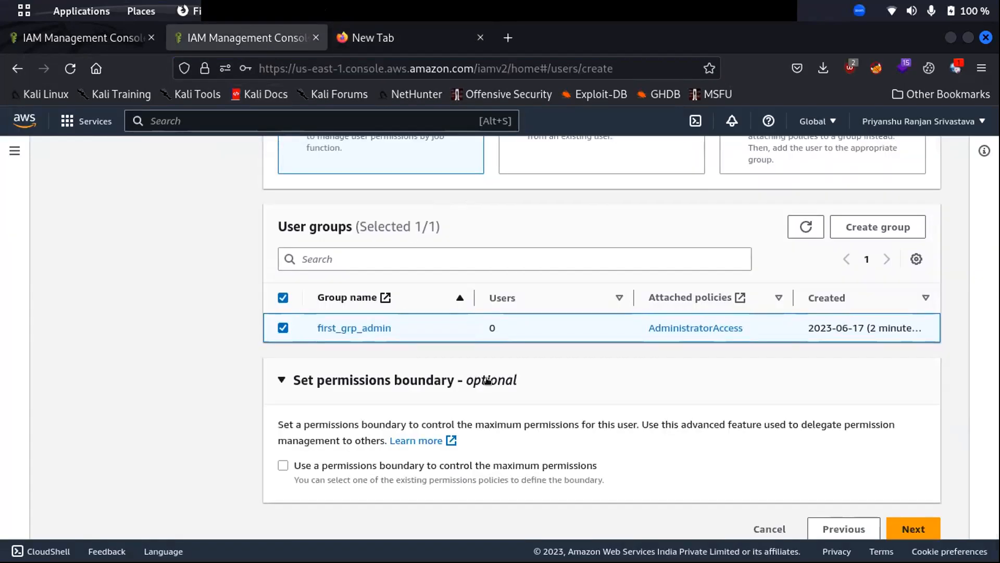
Review test2's details and create the user.
{"action": "left_click", "coordinate": [910, 528]}
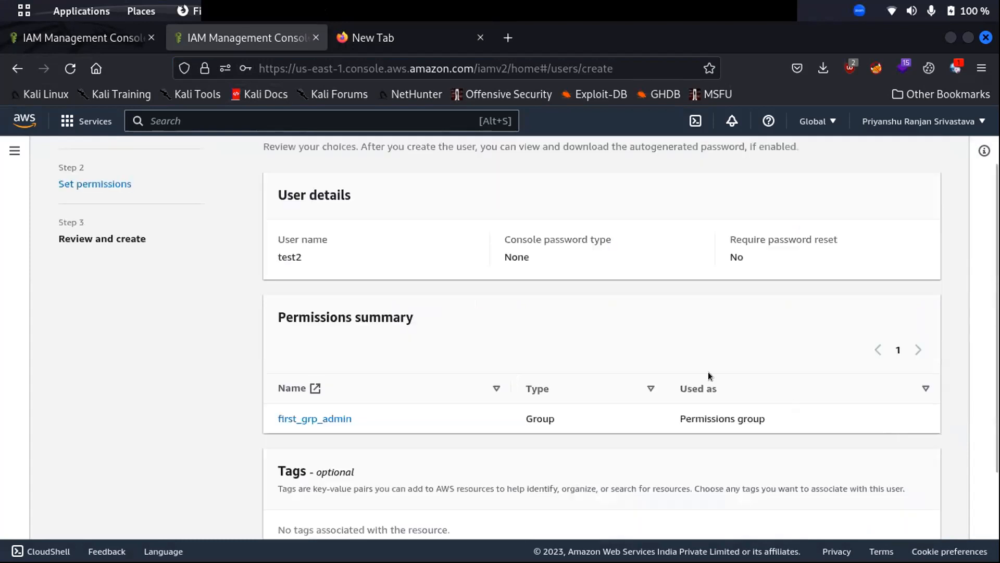
{"action": "scroll", "coordinate": [495, 287], "scroll_direction": "down", "scroll_amount": 2}
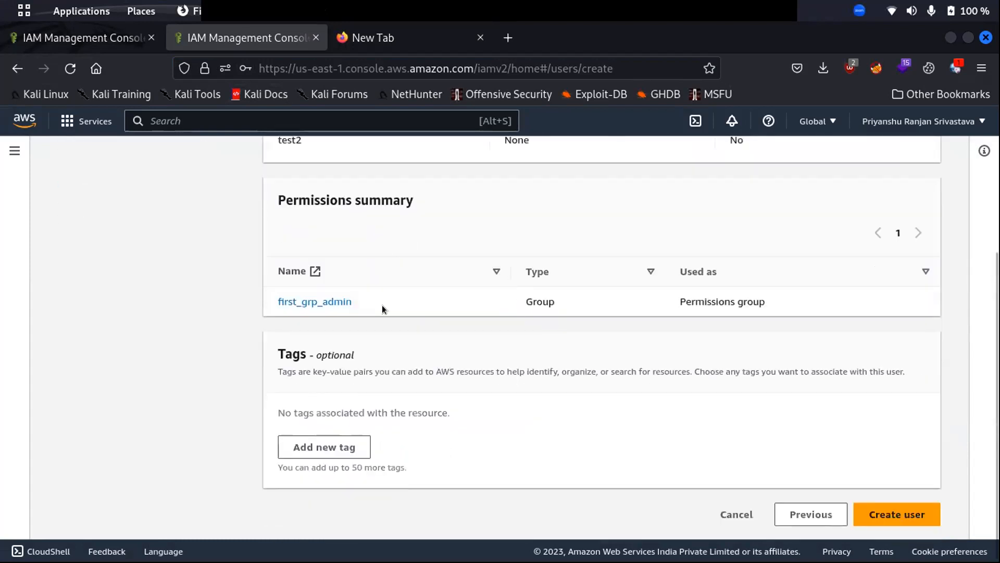
{"action": "left_click", "coordinate": [897, 514]}
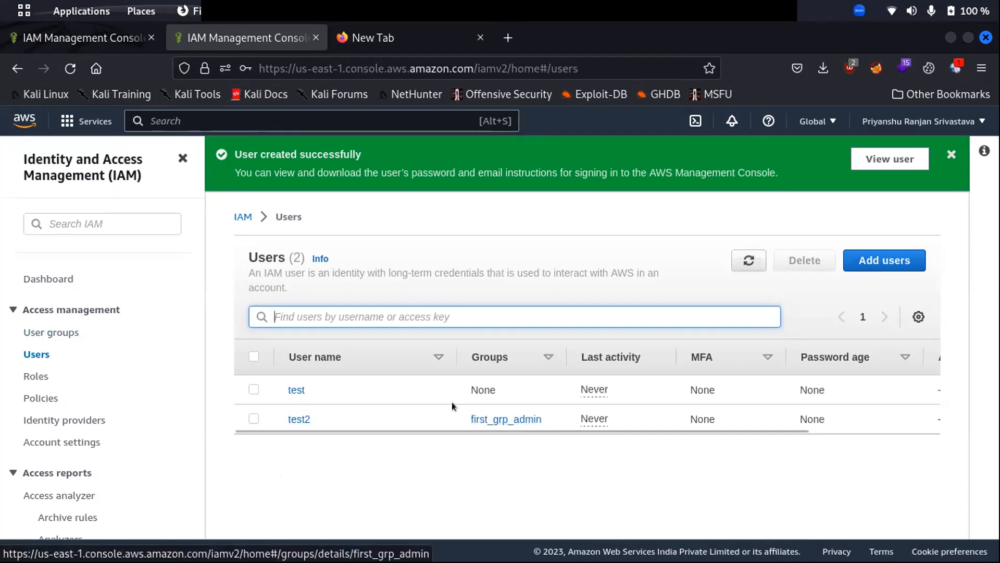
Open test2 and expand AdministratorAccess to view its allow-all-actions-on-all-resources JSON.
{"action": "left_click", "coordinate": [293, 419]}
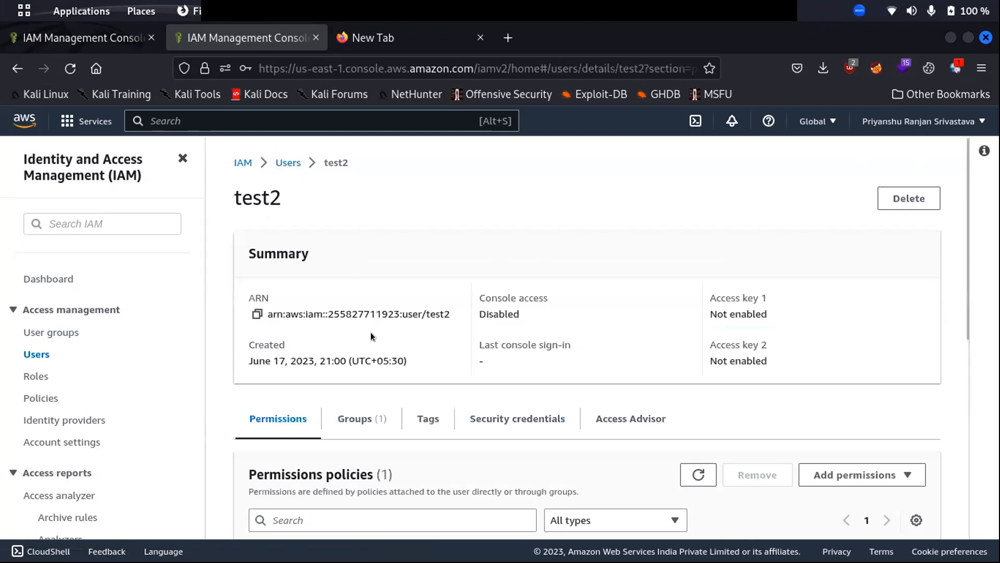
{"action": "scroll", "coordinate": [370, 333], "scroll_direction": "down", "scroll_amount": 4}
{"action": "scroll", "coordinate": [342, 293], "scroll_direction": "up", "scroll_amount": 4}
{"action": "scroll", "coordinate": [358, 361], "scroll_direction": "down", "scroll_amount": 4}
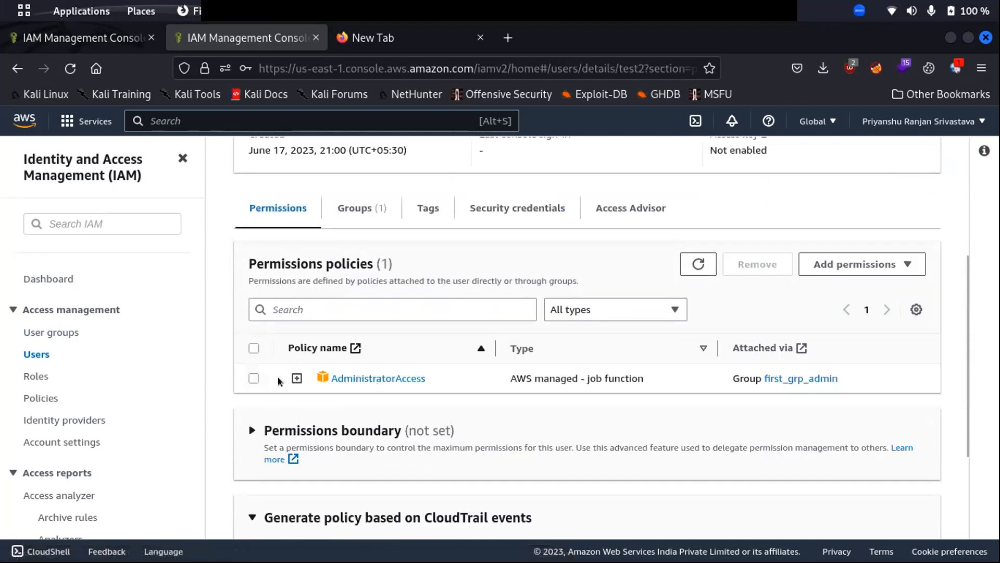
{"action": "left_click", "coordinate": [297, 378]}
{"action": "scroll", "coordinate": [414, 381], "scroll_direction": "down", "scroll_amount": 3}
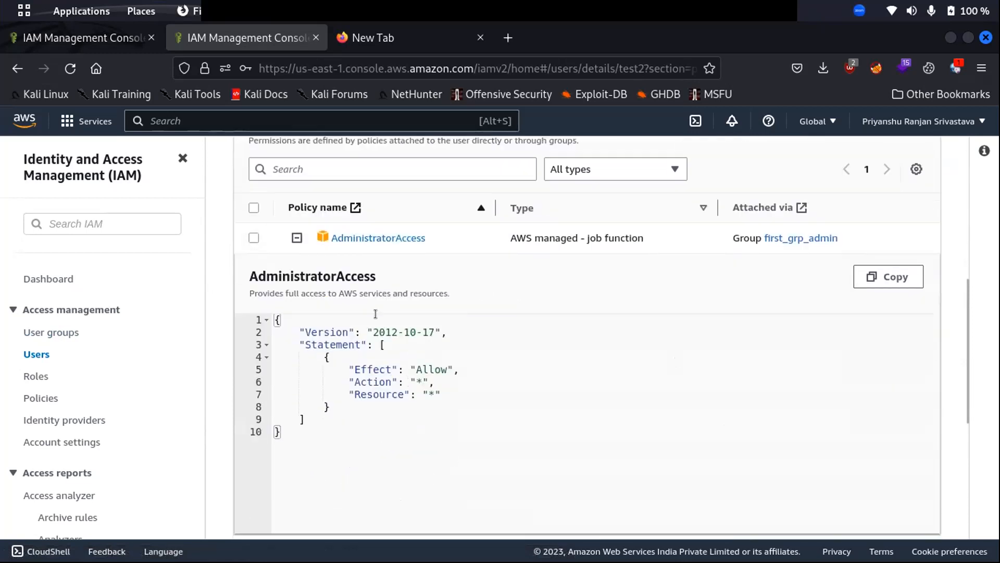
{"action": "scroll", "coordinate": [386, 295], "scroll_direction": "up", "scroll_amount": 4}
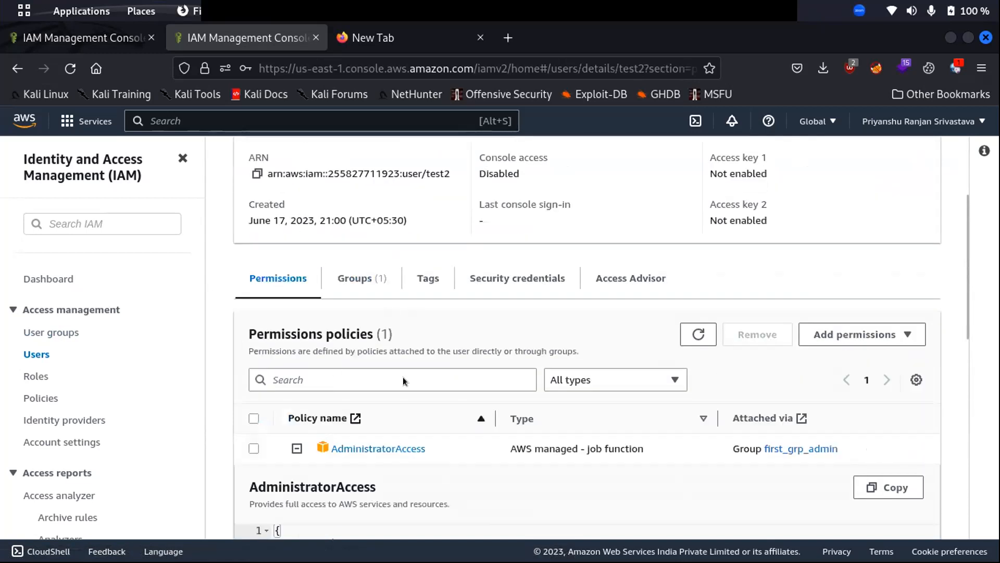
{"action": "scroll", "coordinate": [521, 344], "scroll_direction": "down", "scroll_amount": 3}
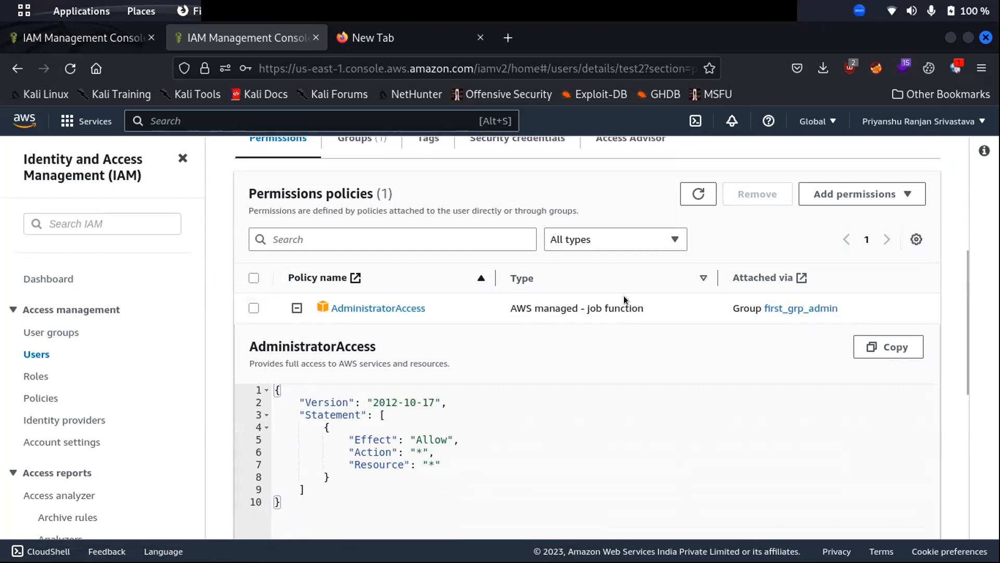
{"action": "scroll", "coordinate": [729, 266], "scroll_direction": "down", "scroll_amount": 5}
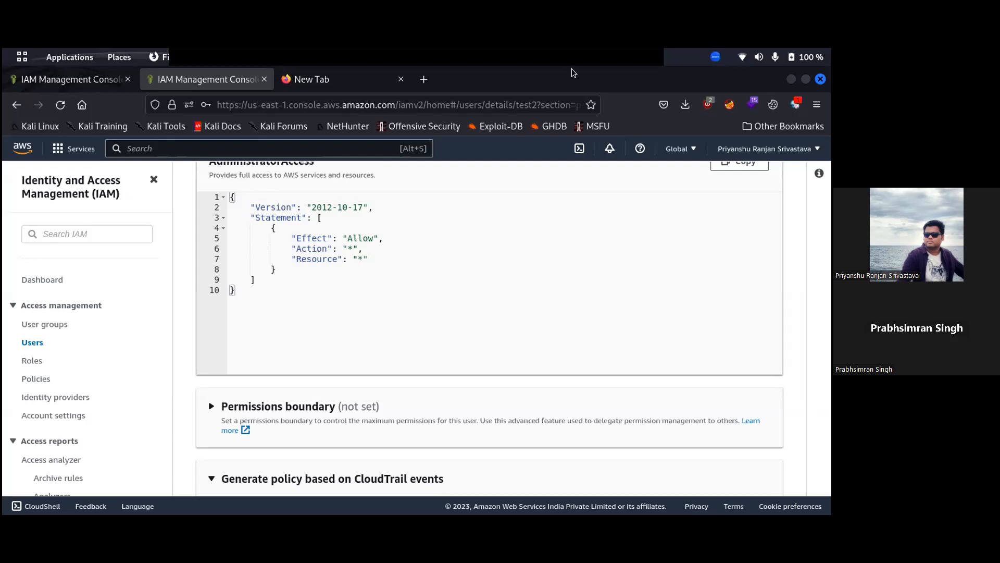
Close the empty New Tab browser tab, returning to test2's user page.
{"action": "scroll", "coordinate": [249, 336], "scroll_direction": "up", "scroll_amount": 10}
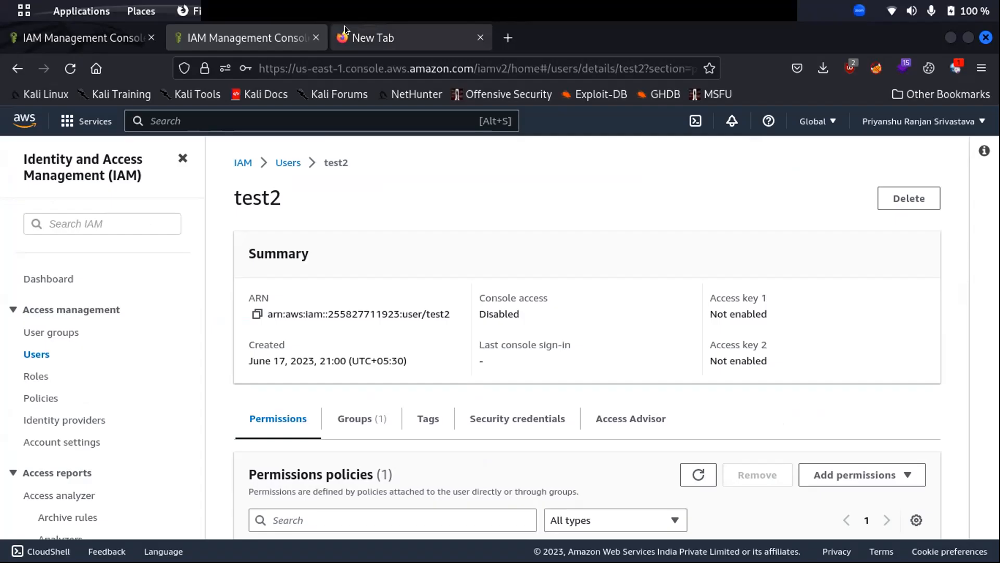
{"action": "left_click", "coordinate": [344, 26]}
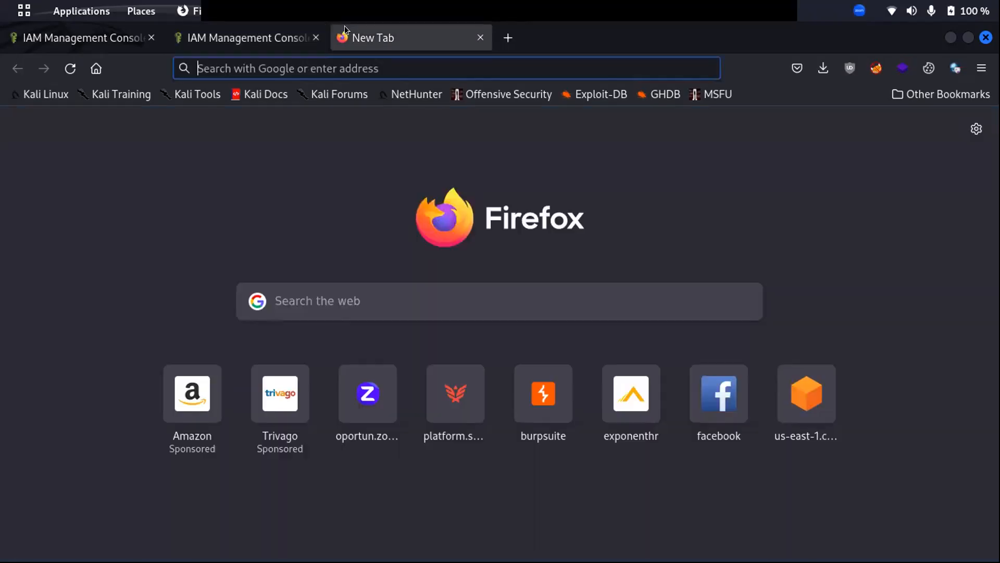
{"action": "left_click", "coordinate": [480, 38]}
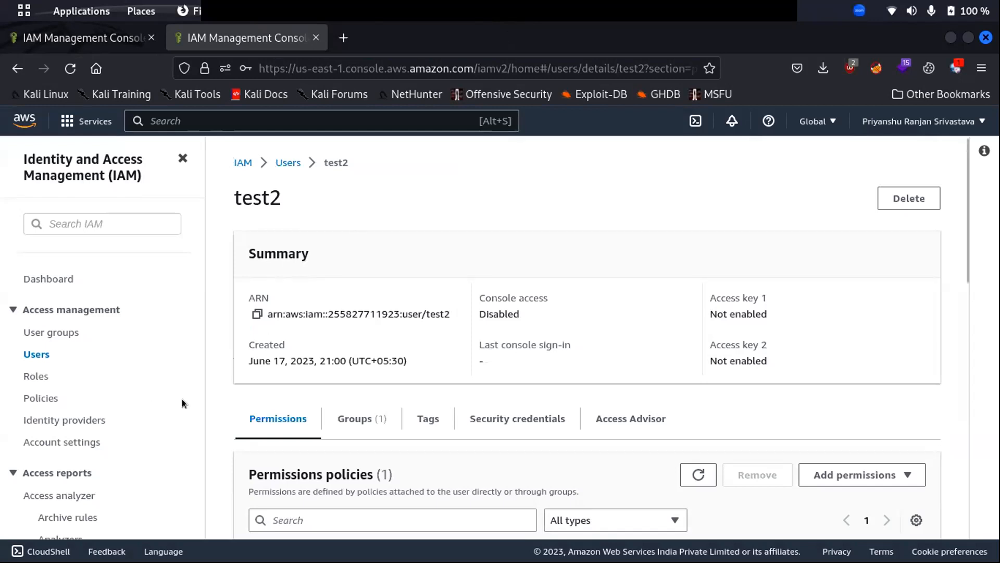
{"action": "scroll", "coordinate": [285, 381], "scroll_direction": "down", "scroll_amount": 3}
Go to the Policies list via Roles and expand AdministratorAccess's JSON.
{"action": "left_click", "coordinate": [28, 375]}
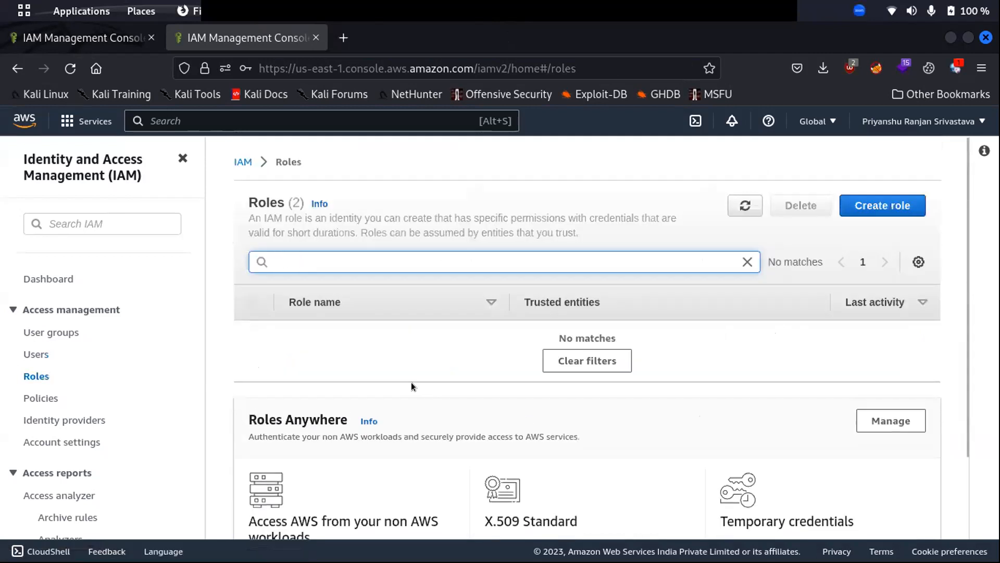
{"action": "left_click", "coordinate": [45, 398]}
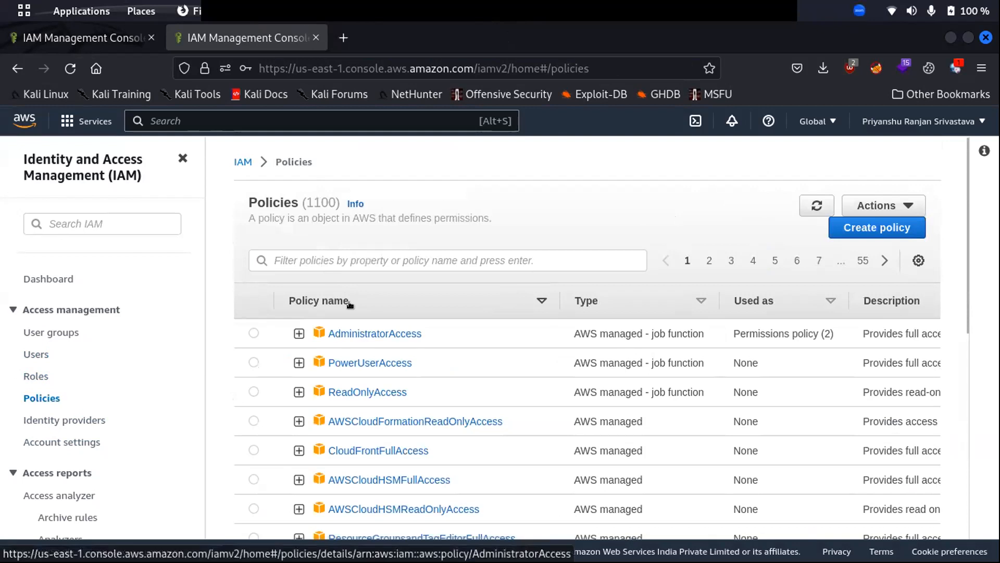
{"action": "scroll", "coordinate": [348, 299], "scroll_direction": "down", "scroll_amount": 3}
{"action": "scroll", "coordinate": [274, 239], "scroll_direction": "up", "scroll_amount": 2}
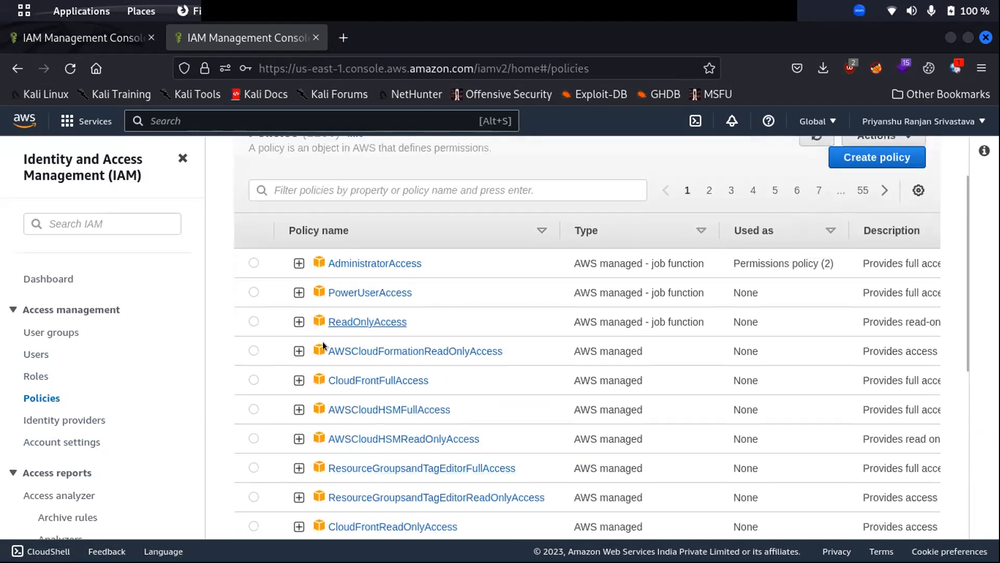
{"action": "left_click", "coordinate": [296, 263]}
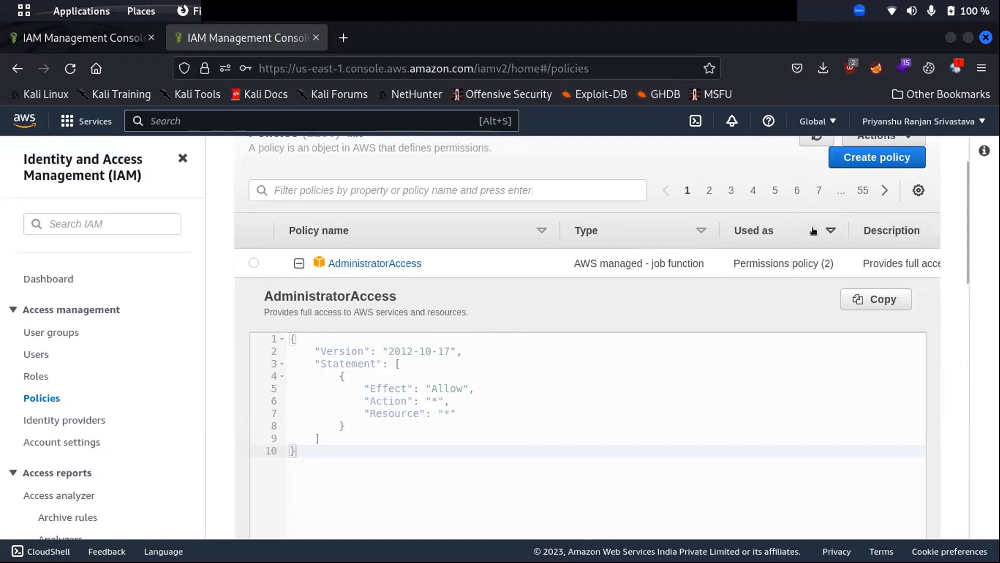
Resize the Used as, Type and Policy name columns and collapse AdministratorAccess.
{"action": "left_click_drag", "start_coordinate": [848, 222], "coordinate": [749, 221]}
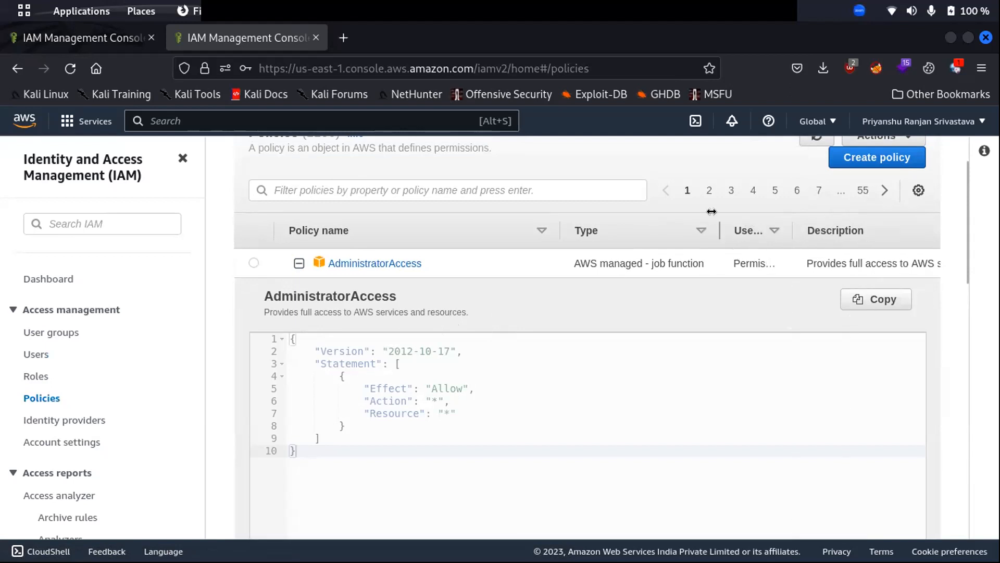
{"action": "left_click_drag", "start_coordinate": [719, 233], "coordinate": [636, 232]}
{"action": "double_click", "coordinate": [862, 257]}
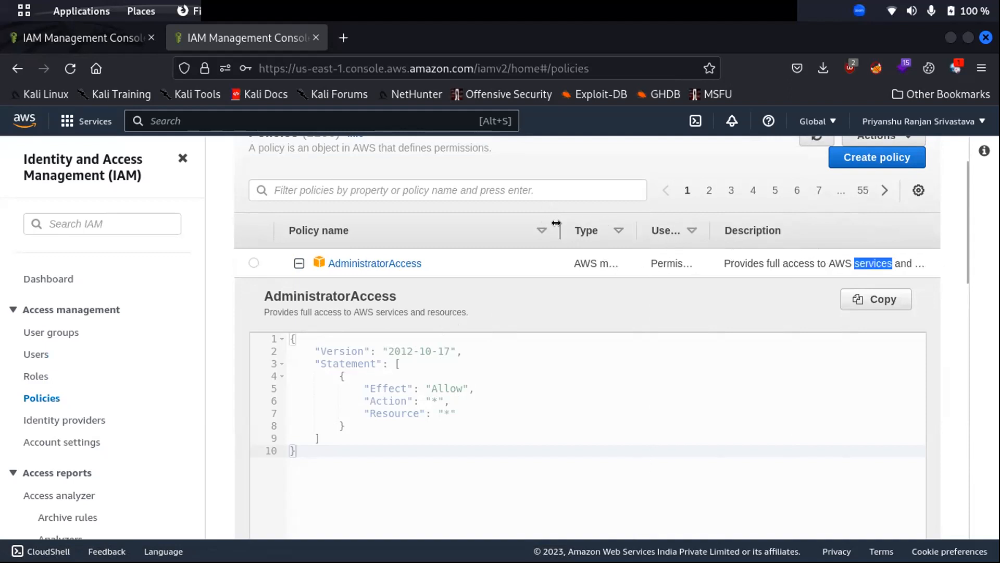
{"action": "left_click_drag", "start_coordinate": [550, 221], "coordinate": [440, 224]}
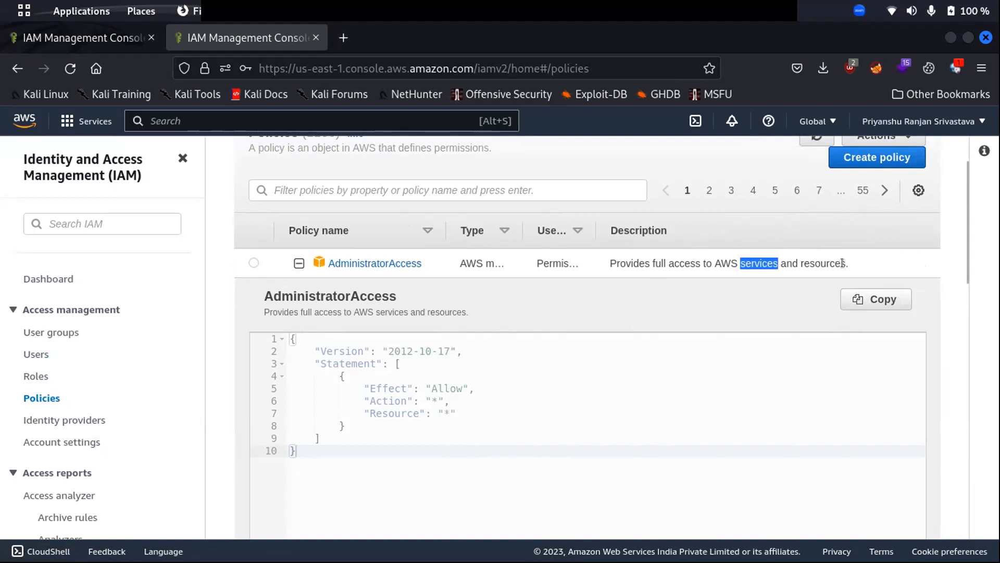
{"action": "left_click", "coordinate": [452, 206]}
{"action": "left_click_drag", "start_coordinate": [444, 224], "coordinate": [646, 228]}
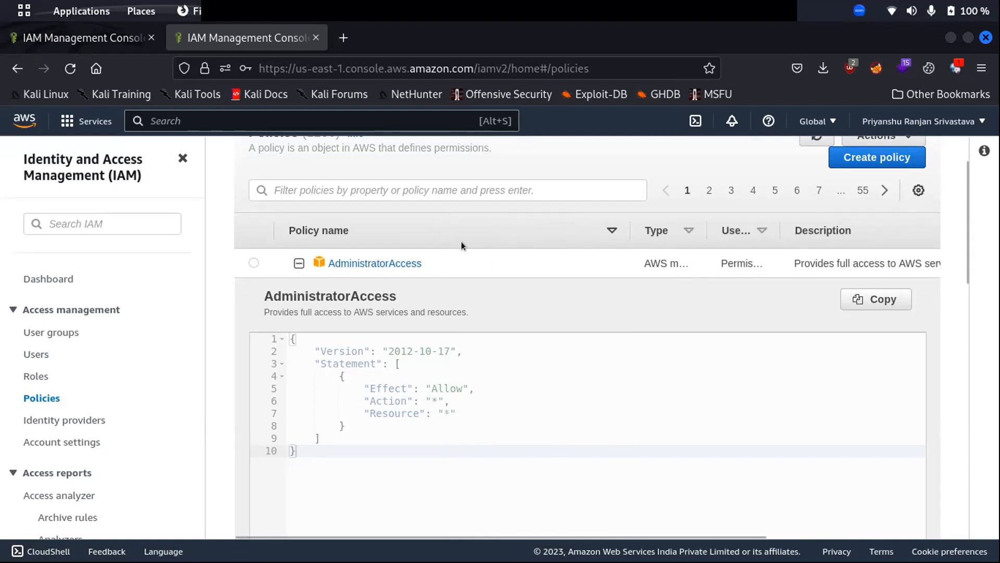
{"action": "left_click", "coordinate": [299, 263]}
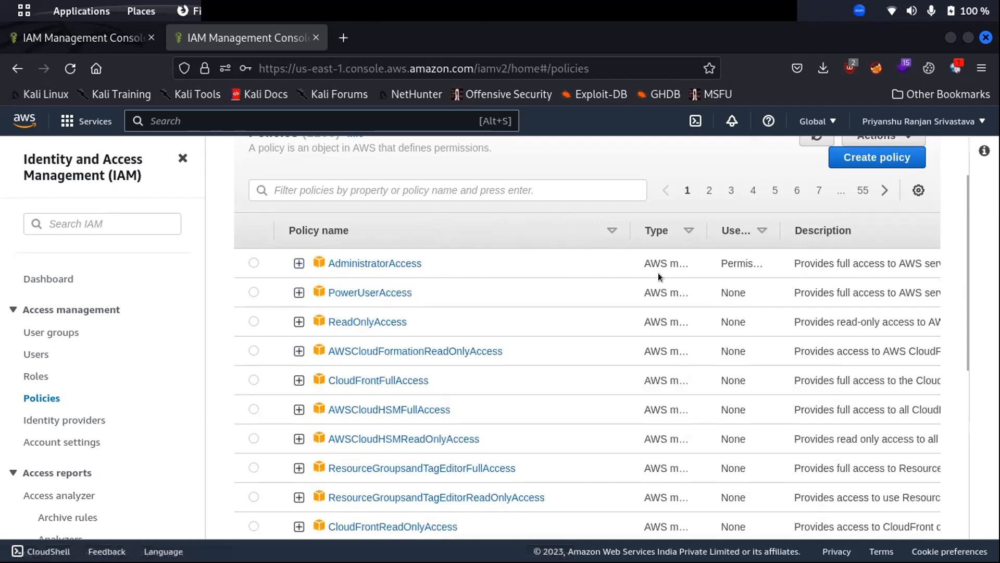
{"action": "left_click_drag", "start_coordinate": [627, 223], "coordinate": [520, 223]}
{"action": "scroll", "coordinate": [298, 289], "scroll_direction": "down", "scroll_amount": 7}
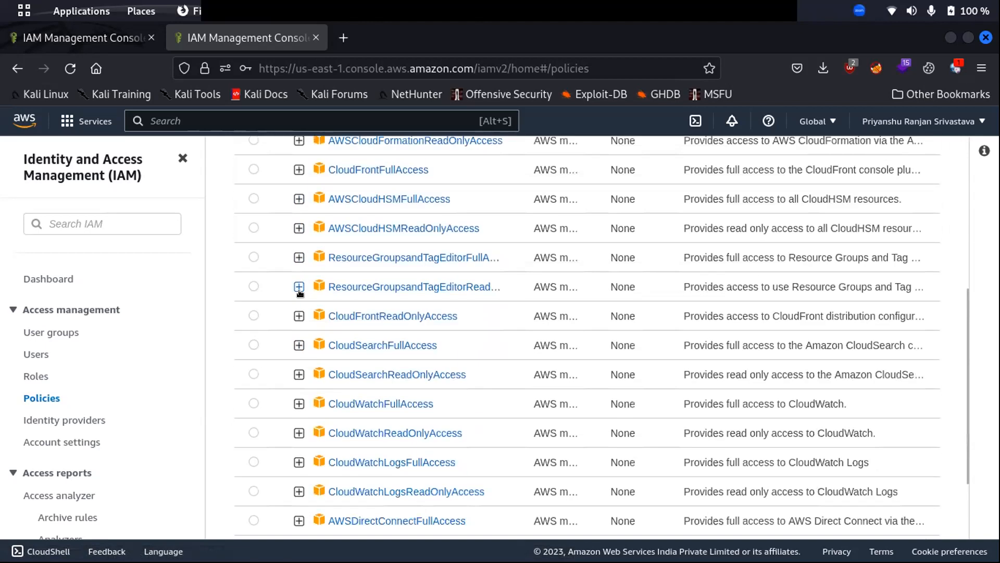
{"action": "scroll", "coordinate": [298, 294], "scroll_direction": "up", "scroll_amount": 8}
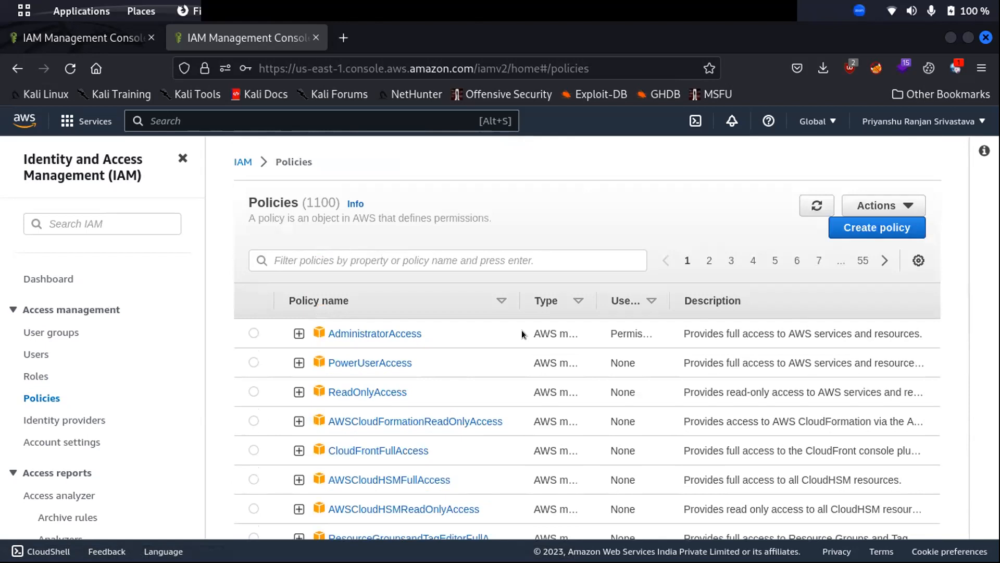
{"action": "left_click", "coordinate": [855, 228]}
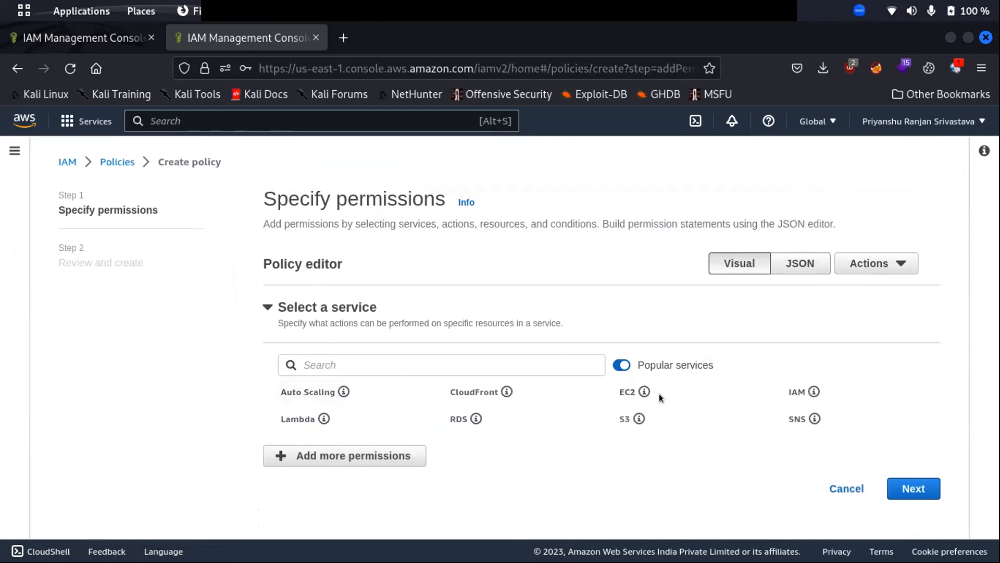
{"action": "left_click", "coordinate": [792, 391]}
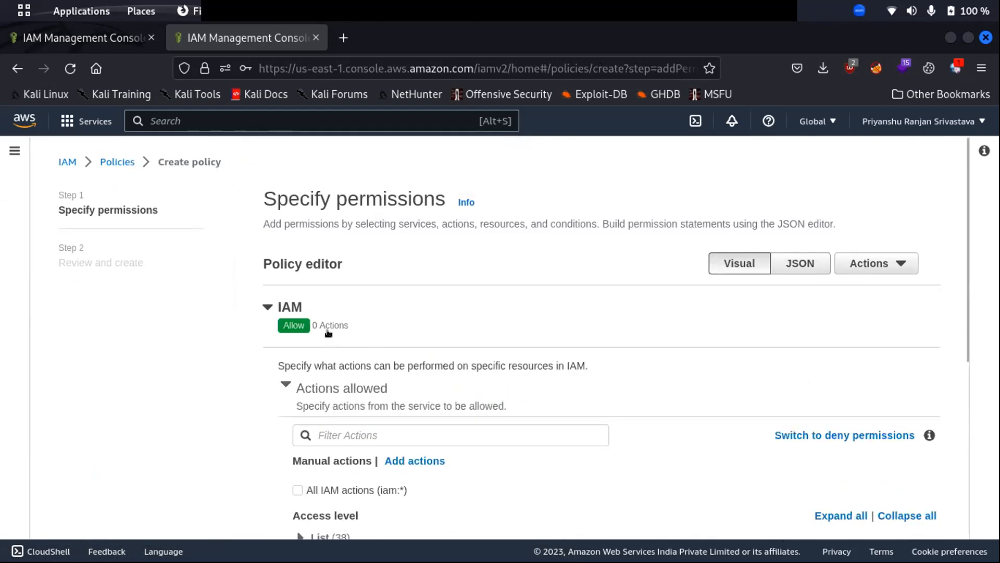
{"action": "scroll", "coordinate": [371, 336], "scroll_direction": "down", "scroll_amount": 3}
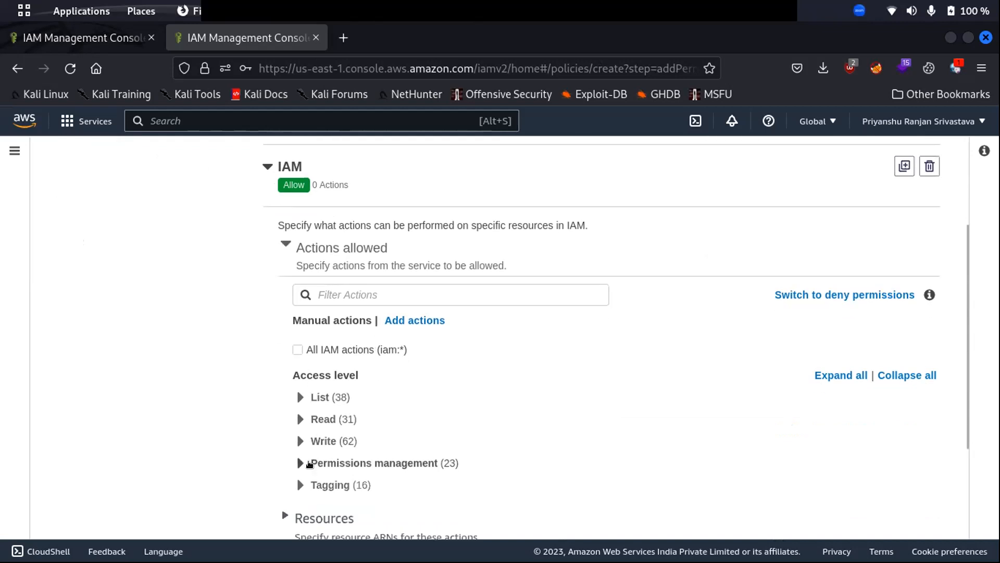
{"action": "scroll", "coordinate": [320, 417], "scroll_direction": "down", "scroll_amount": 3}
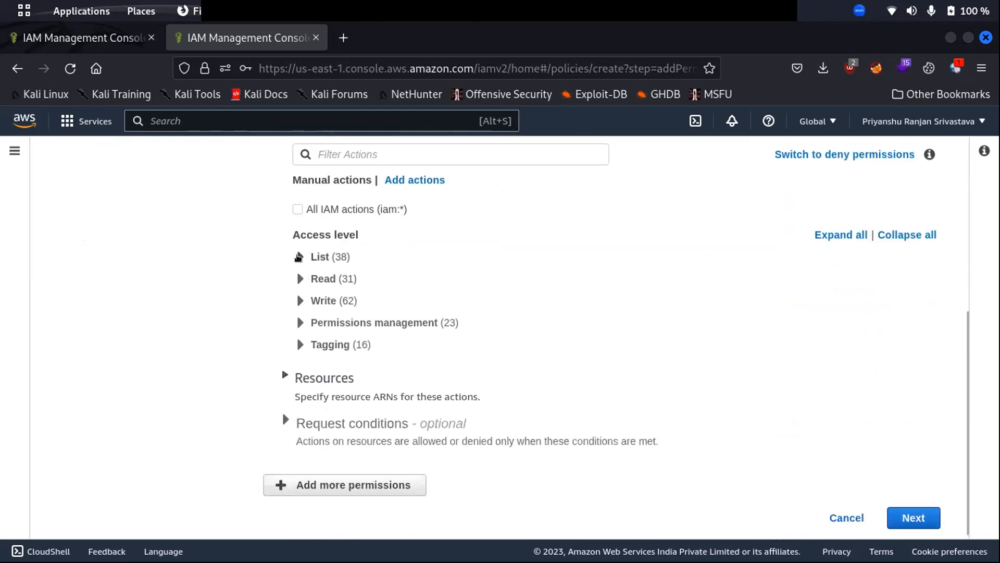
Allow the CreateUser action under the Write access level.
{"action": "left_click", "coordinate": [300, 301]}
{"action": "scroll", "coordinate": [438, 312], "scroll_direction": "down", "scroll_amount": 3}
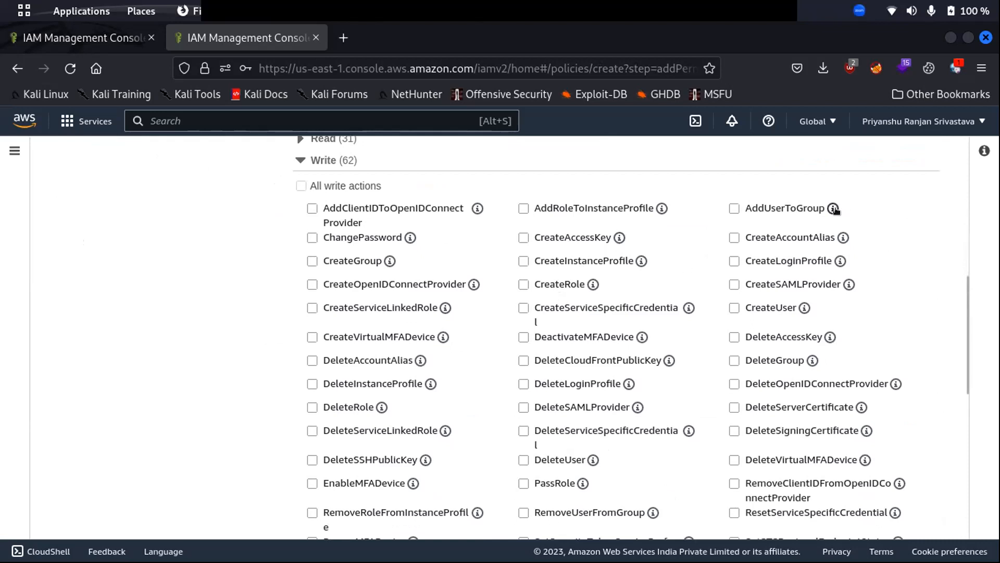
{"action": "left_click", "coordinate": [734, 307]}
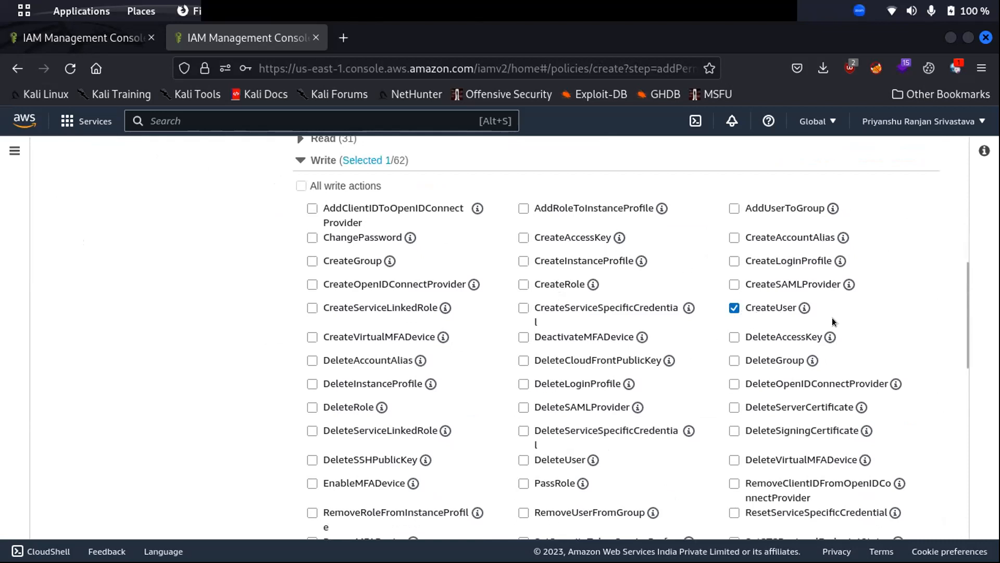
{"action": "scroll", "coordinate": [699, 287], "scroll_direction": "down", "scroll_amount": 10}
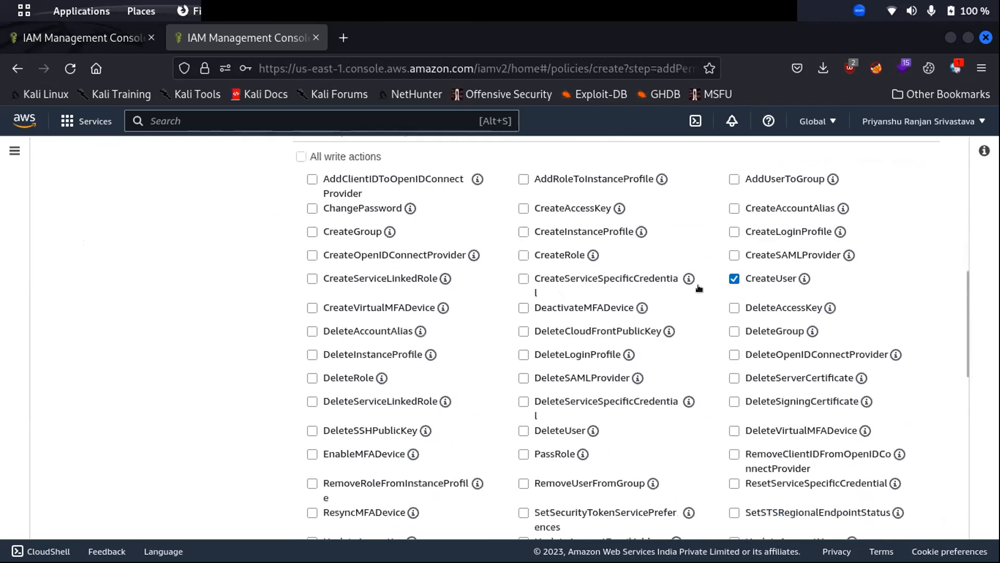
{"action": "scroll", "coordinate": [445, 268], "scroll_direction": "up", "scroll_amount": 10}
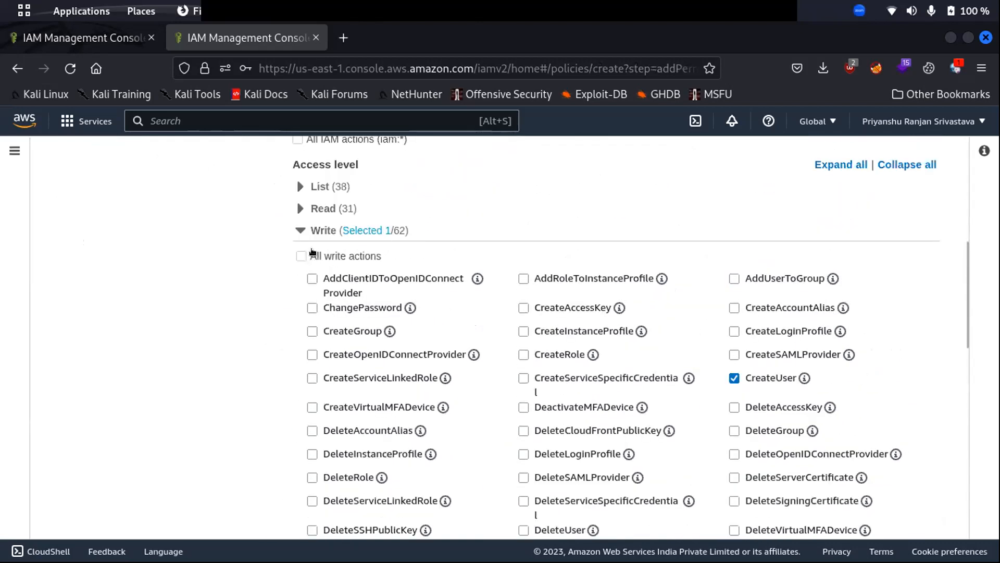
Tick and then untick ListPolicies under List, leaving only CreateUser allowed.
{"action": "left_click", "coordinate": [299, 186]}
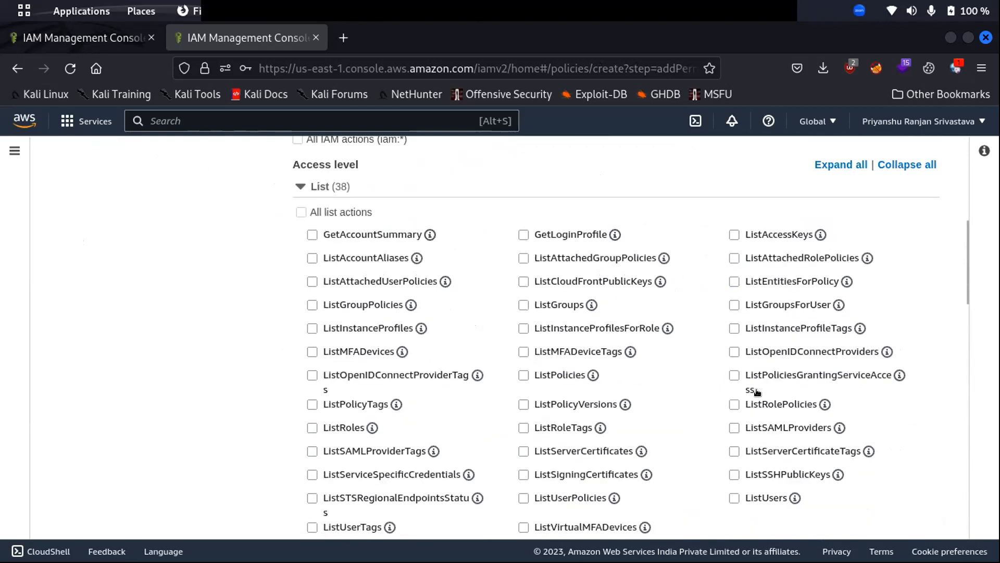
{"action": "left_click", "coordinate": [523, 375]}
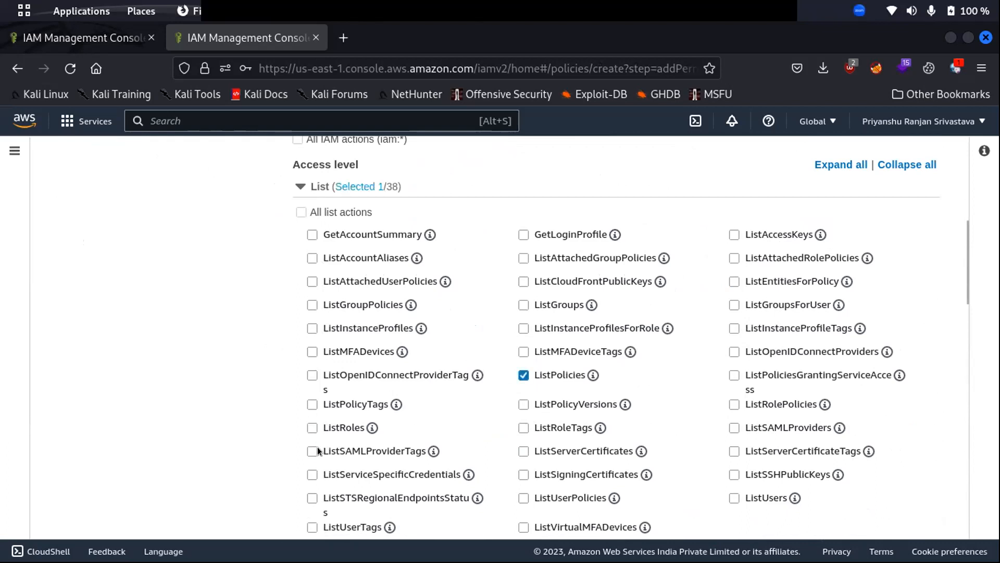
{"action": "left_click", "coordinate": [523, 375]}
{"action": "left_click", "coordinate": [301, 187]}
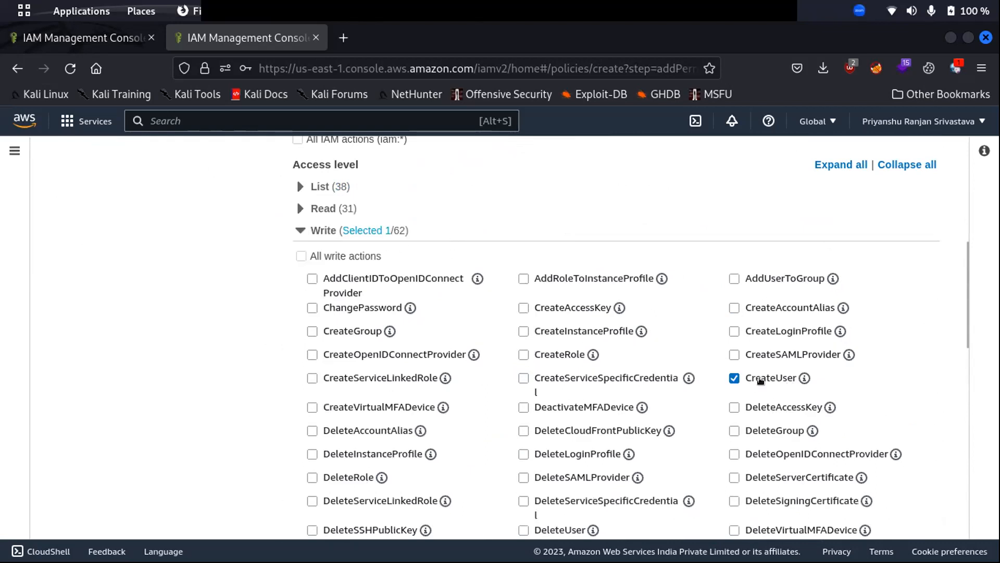
{"action": "scroll", "coordinate": [828, 418], "scroll_direction": "up", "scroll_amount": 4}
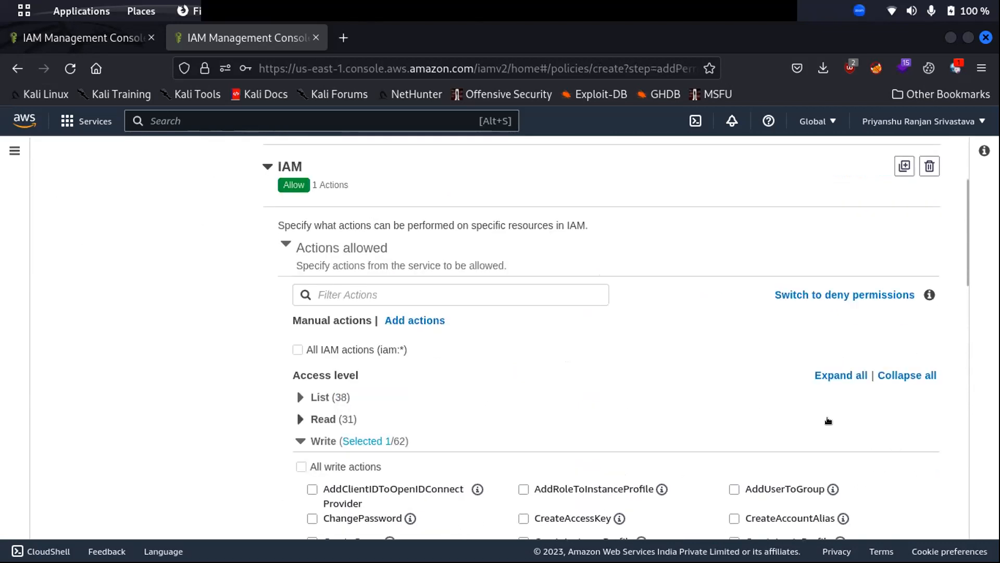
{"action": "scroll", "coordinate": [812, 433], "scroll_direction": "down", "scroll_amount": 5}
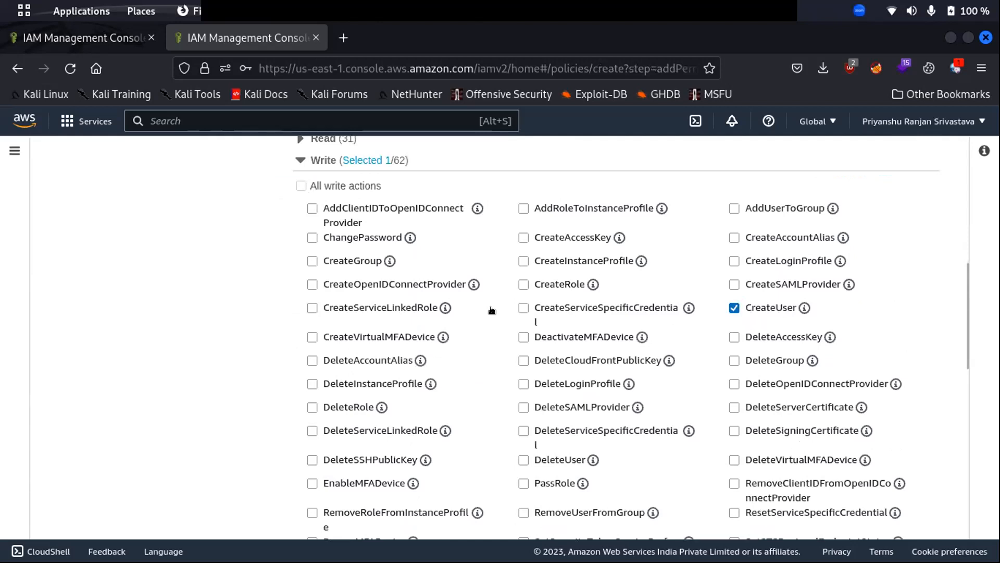
{"action": "scroll", "coordinate": [478, 287], "scroll_direction": "down", "scroll_amount": 2}
{"action": "scroll", "coordinate": [380, 329], "scroll_direction": "down", "scroll_amount": 10}
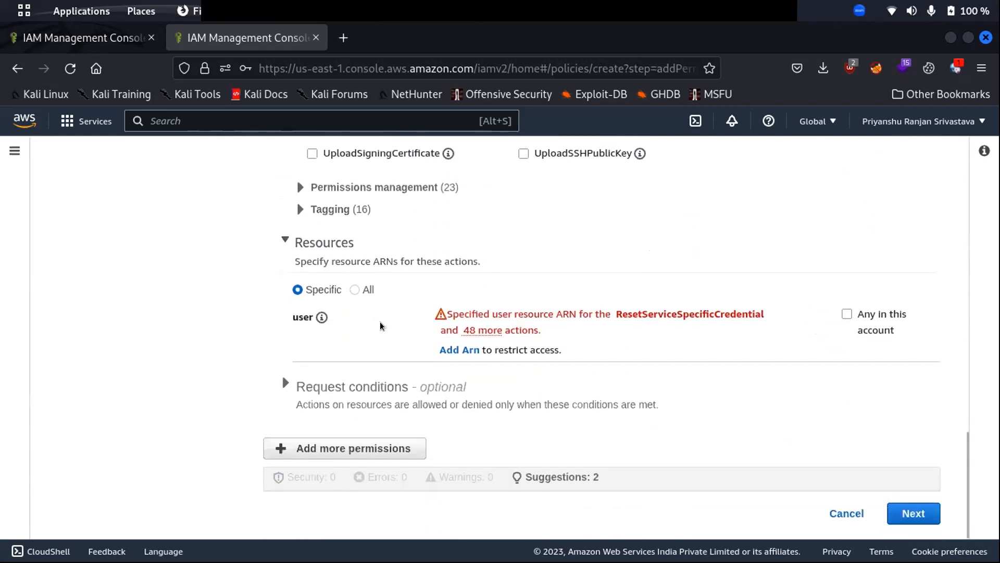
Set Resources to All after briefly trying Specific, accepting the wildcard warning.
{"action": "left_click", "coordinate": [354, 290]}
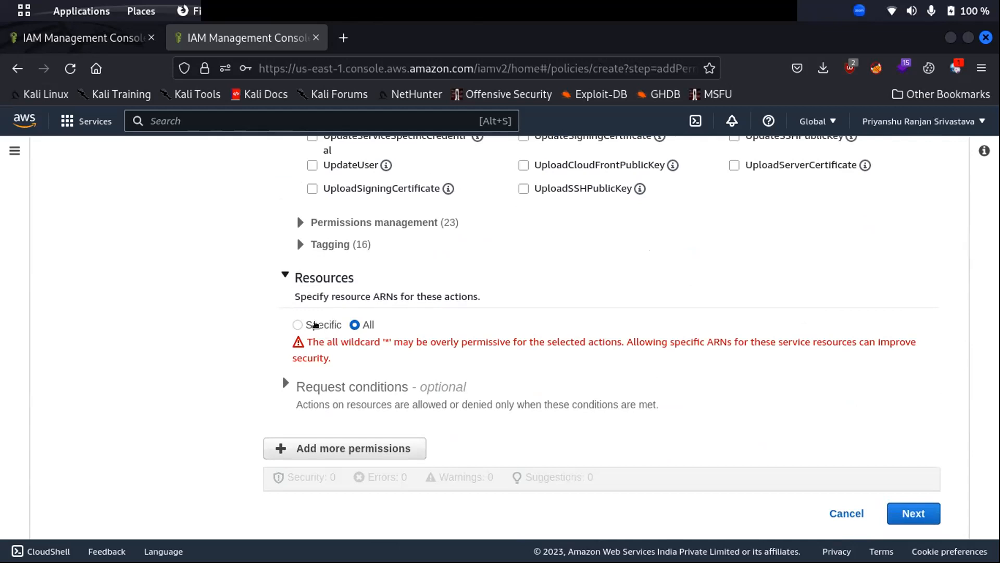
{"action": "left_click", "coordinate": [297, 325]}
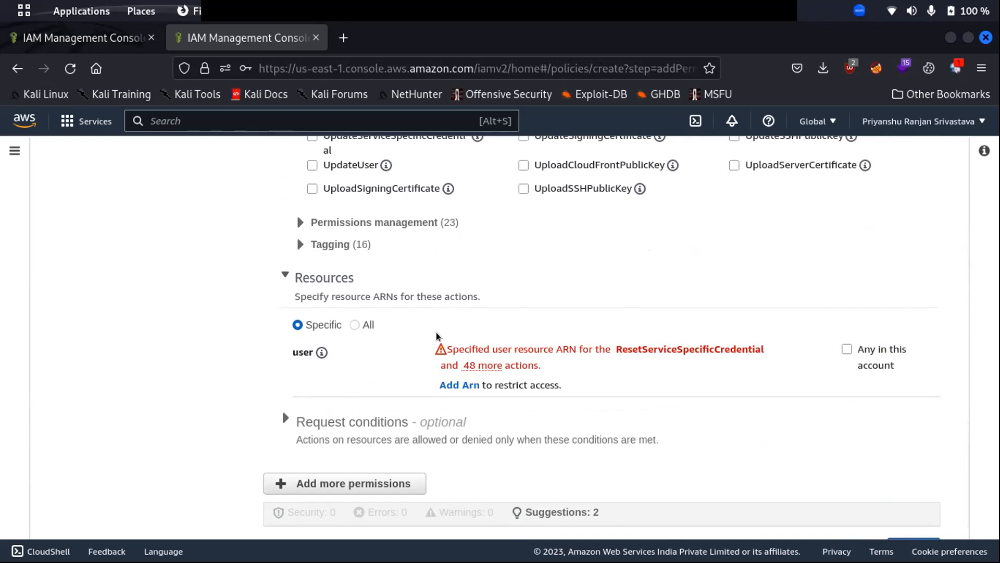
{"action": "left_click", "coordinate": [355, 325]}
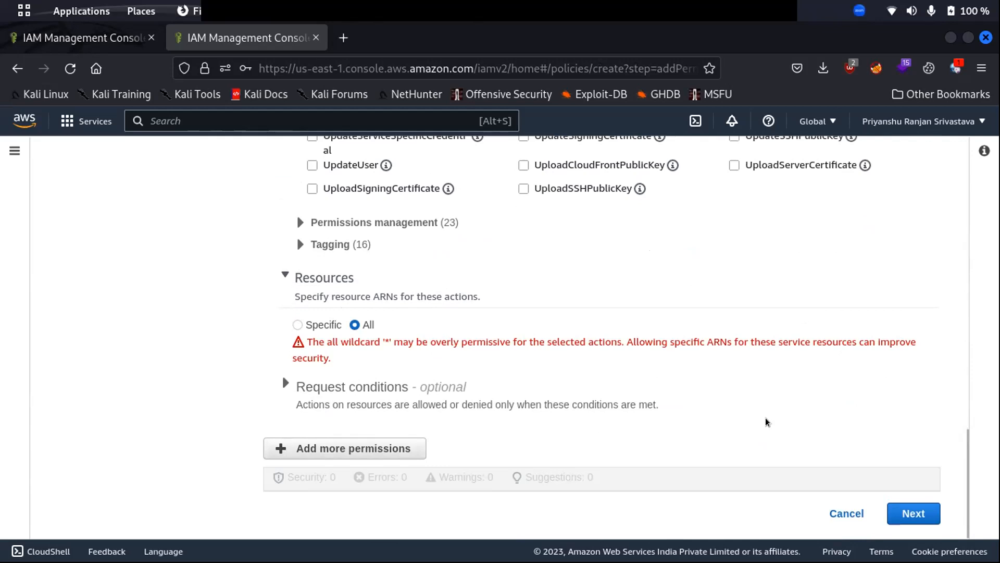
{"action": "scroll", "coordinate": [764, 418], "scroll_direction": "up", "scroll_amount": 4}
{"action": "scroll", "coordinate": [761, 410], "scroll_direction": "up", "scroll_amount": 10}
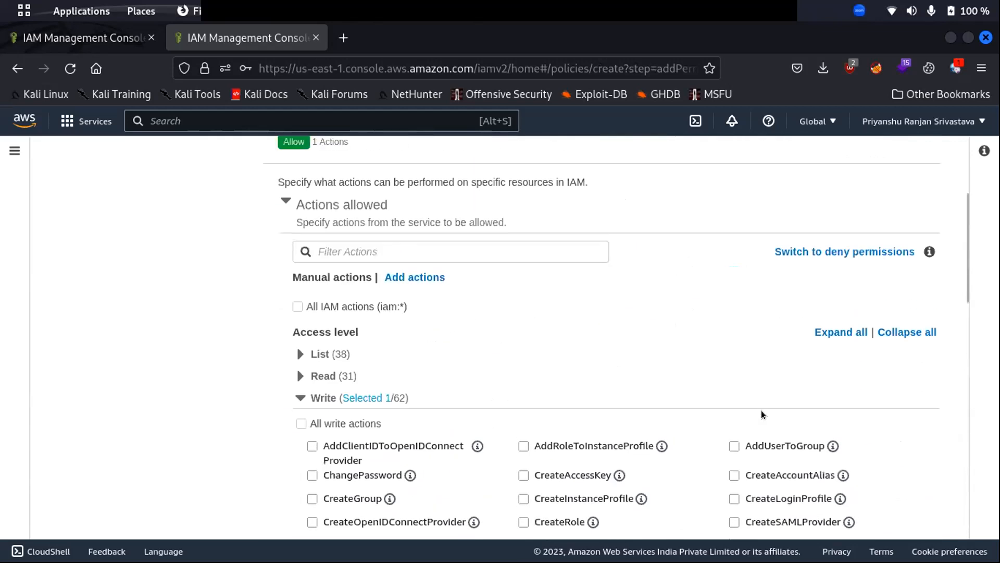
{"action": "scroll", "coordinate": [869, 415], "scroll_direction": "down", "scroll_amount": 15}
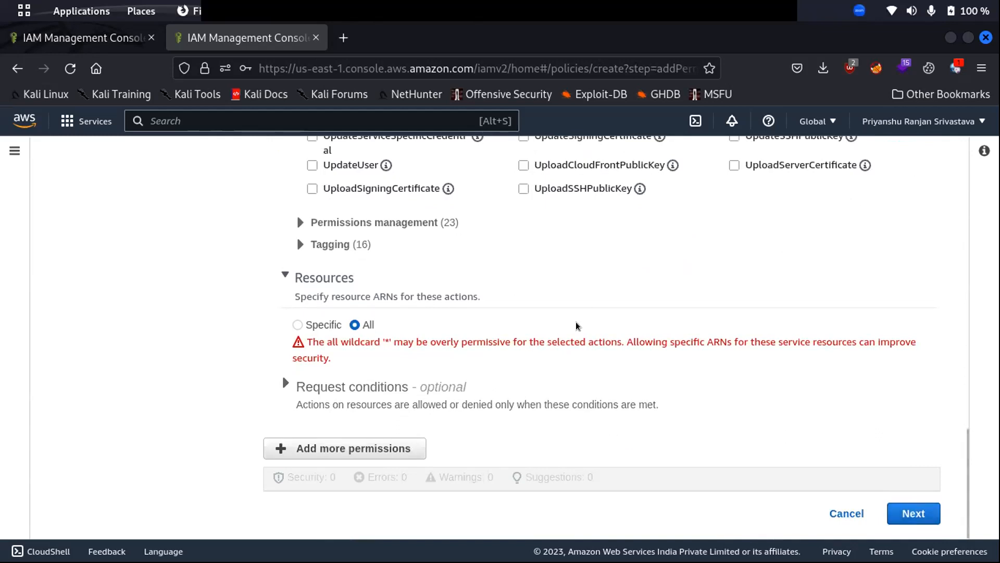
Advance to Review and create and check the summary: IAM, Limited: Write, all resources.
{"action": "left_click", "coordinate": [899, 505]}
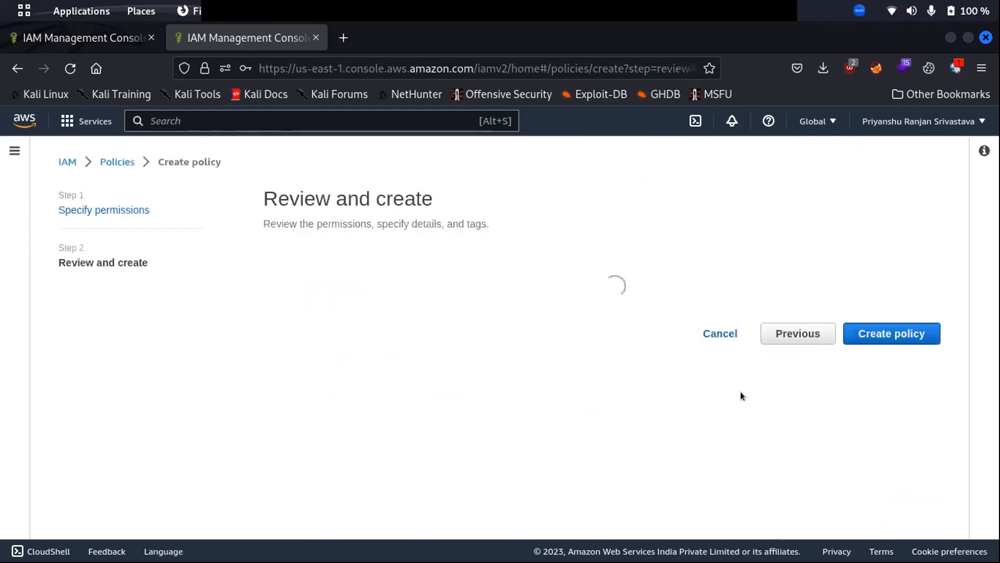
{"action": "scroll", "coordinate": [319, 287], "scroll_direction": "down", "scroll_amount": 8}
{"action": "scroll", "coordinate": [311, 321], "scroll_direction": "up", "scroll_amount": 8}
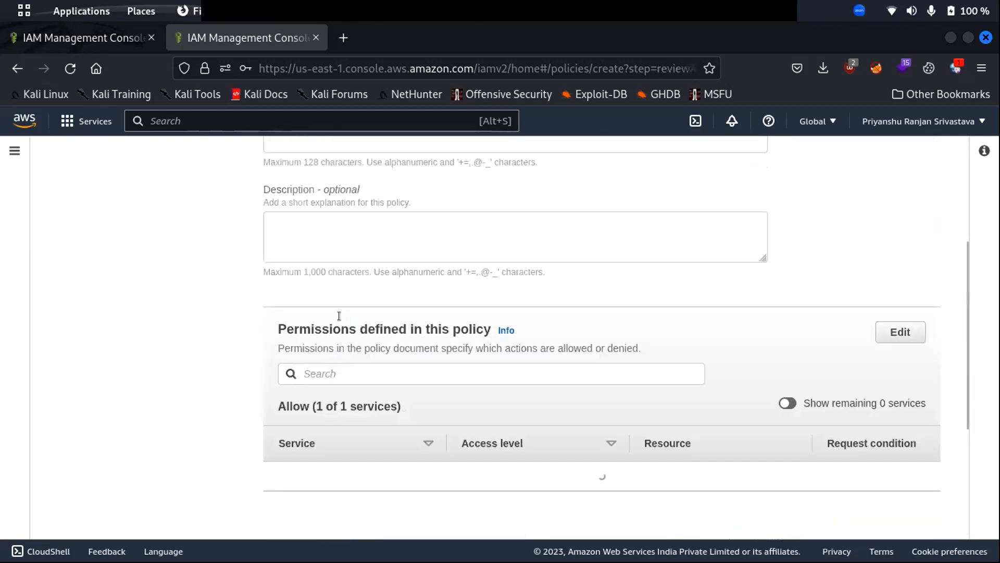
{"action": "scroll", "coordinate": [392, 327], "scroll_direction": "down", "scroll_amount": 7}
{"action": "scroll", "coordinate": [392, 326], "scroll_direction": "up", "scroll_amount": 7}
{"action": "scroll", "coordinate": [392, 326], "scroll_direction": "down", "scroll_amount": 7}
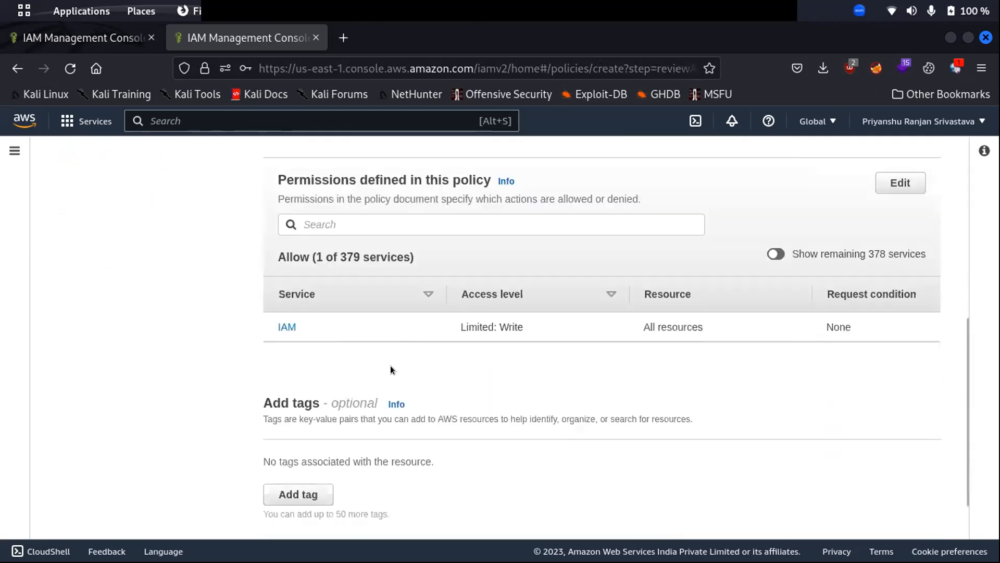
{"action": "double_click", "coordinate": [501, 326]}
{"action": "scroll", "coordinate": [360, 362], "scroll_direction": "down", "scroll_amount": 2}
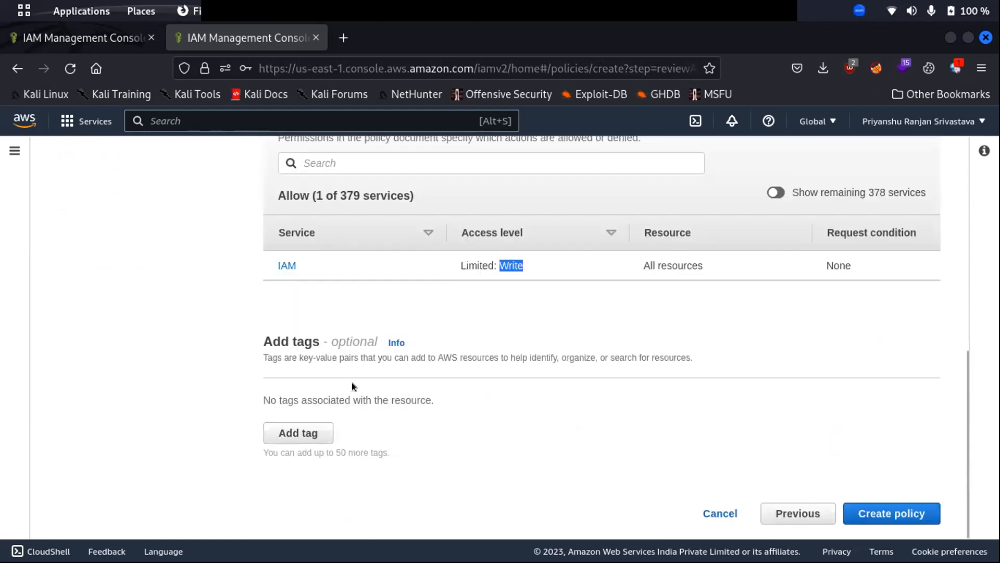
{"action": "scroll", "coordinate": [352, 387], "scroll_direction": "up", "scroll_amount": 8}
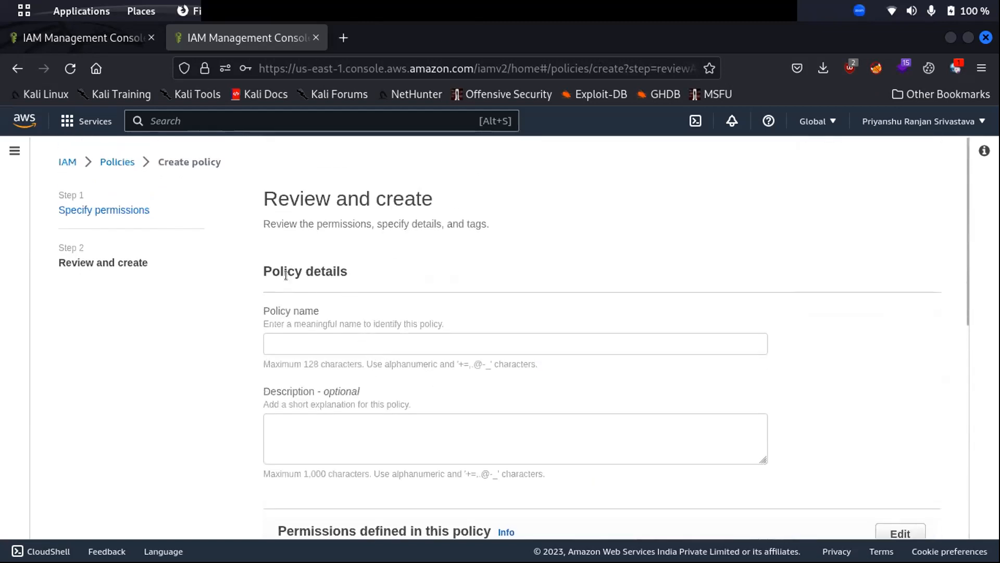
Type the policy name 'testcreate user' and attempt to create the policy.
{"action": "left_click", "coordinate": [315, 335]}
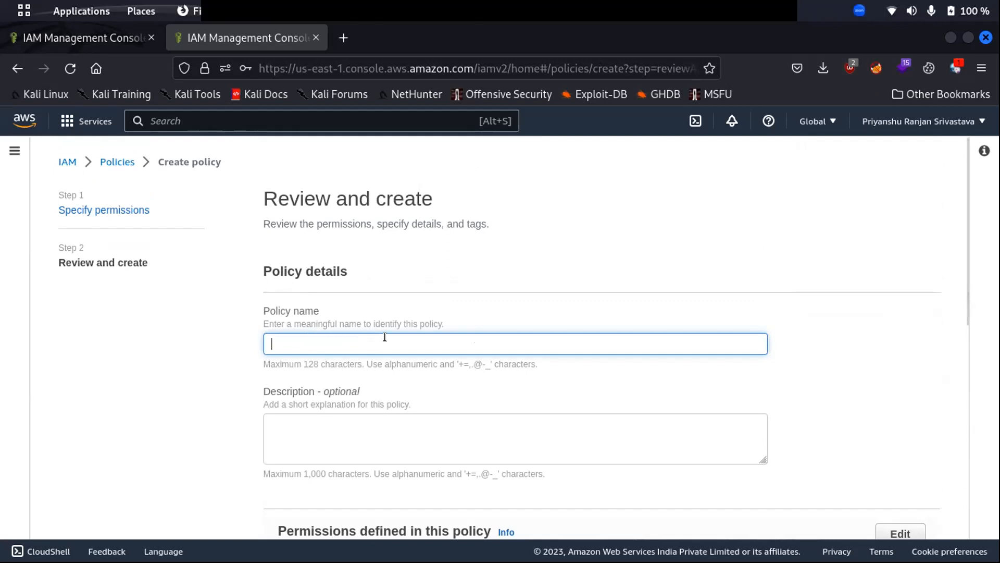
{"action": "type", "text": "test"}
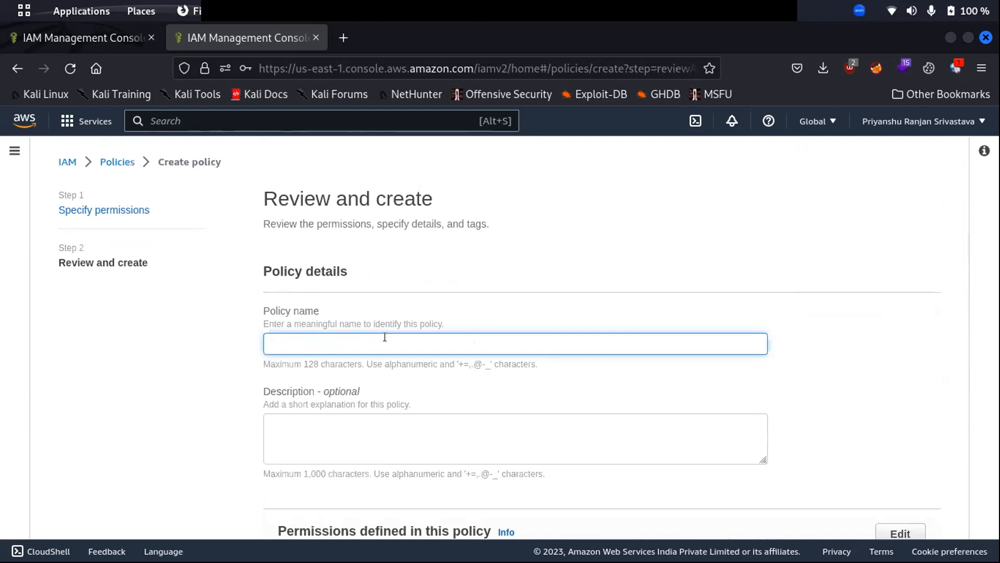
{"action": "type", "text": "create user policy"}
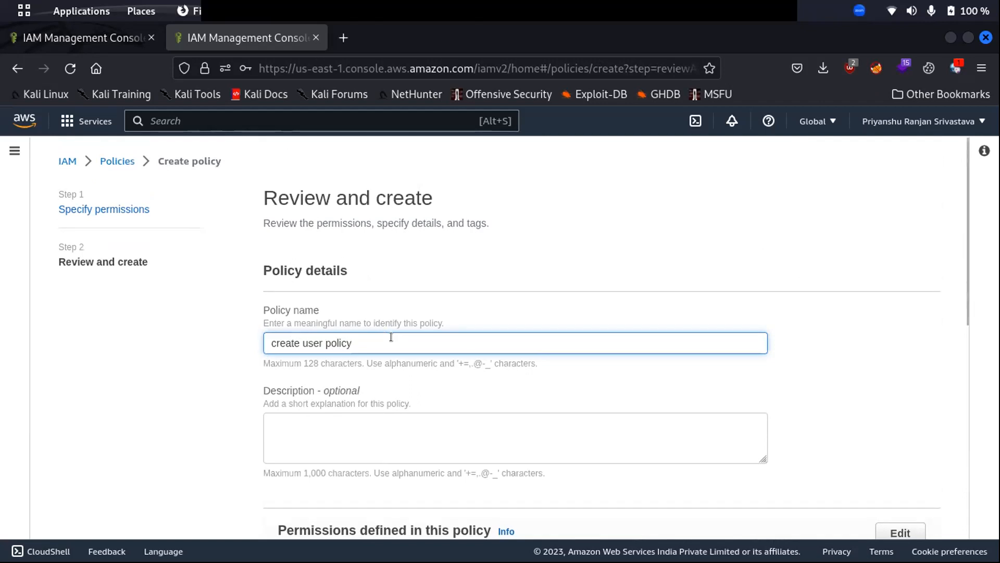
{"action": "scroll", "coordinate": [385, 337], "scroll_direction": "down", "scroll_amount": 5}
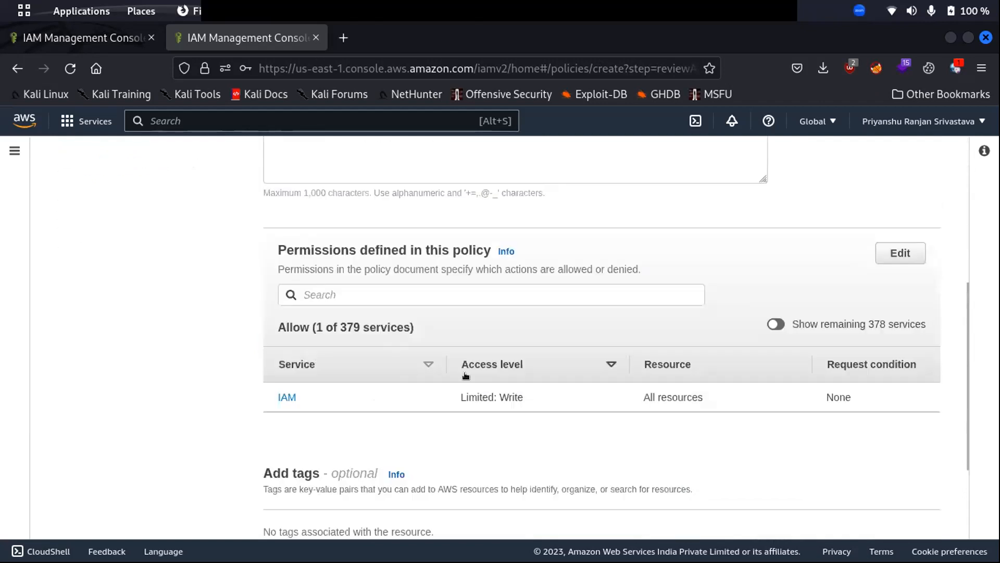
{"action": "scroll", "coordinate": [399, 404], "scroll_direction": "down", "scroll_amount": 3}
{"action": "left_click", "coordinate": [865, 511]}
{"action": "scroll", "coordinate": [449, 227], "scroll_direction": "up", "scroll_amount": 2}
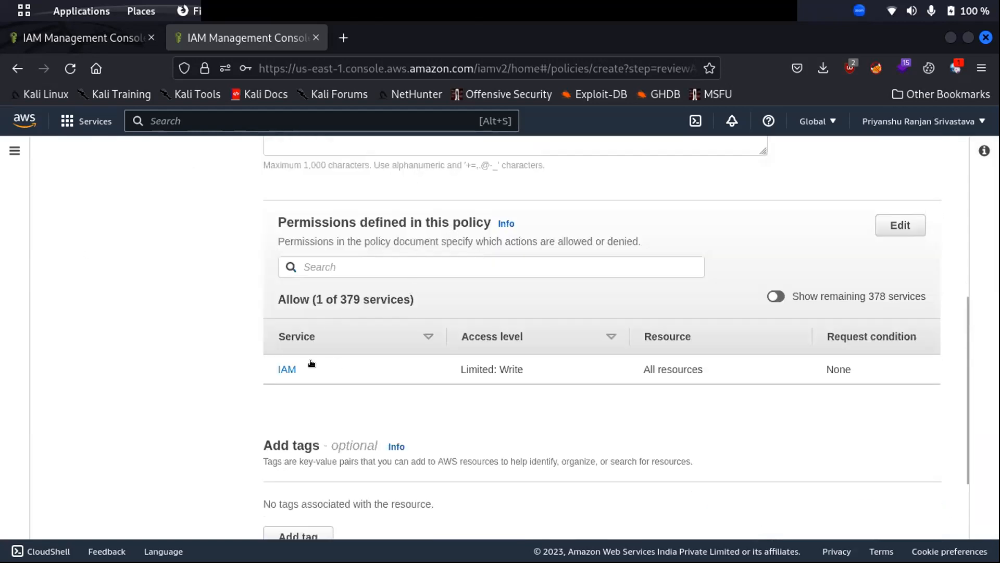
{"action": "scroll", "coordinate": [369, 282], "scroll_direction": "up", "scroll_amount": 5}
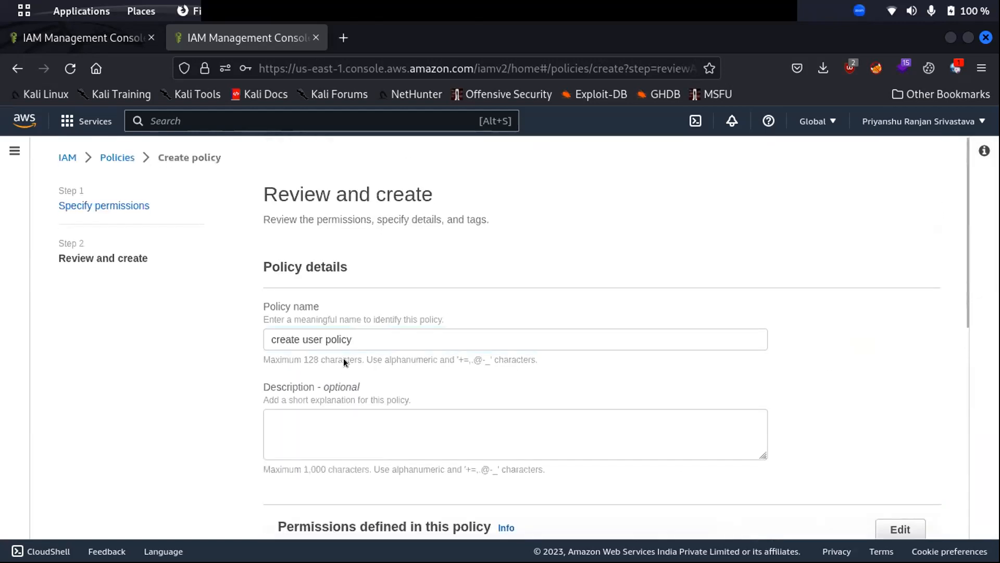
{"action": "scroll", "coordinate": [343, 358], "scroll_direction": "down", "scroll_amount": 7}
{"action": "left_click", "coordinate": [860, 512]}
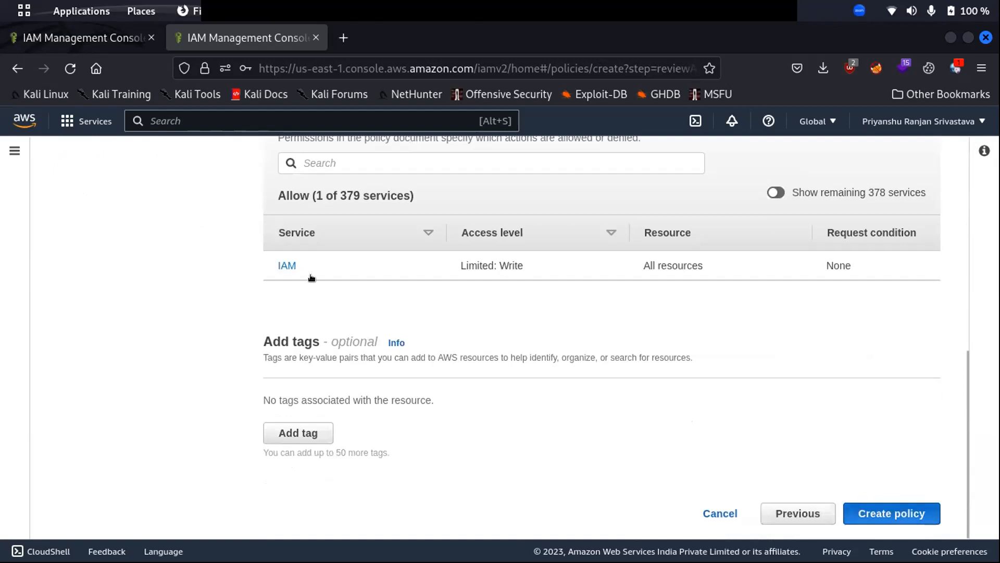
Replace the space before 'policy' with '_/_' in the name and retry creation.
{"action": "left_click", "coordinate": [326, 231]}
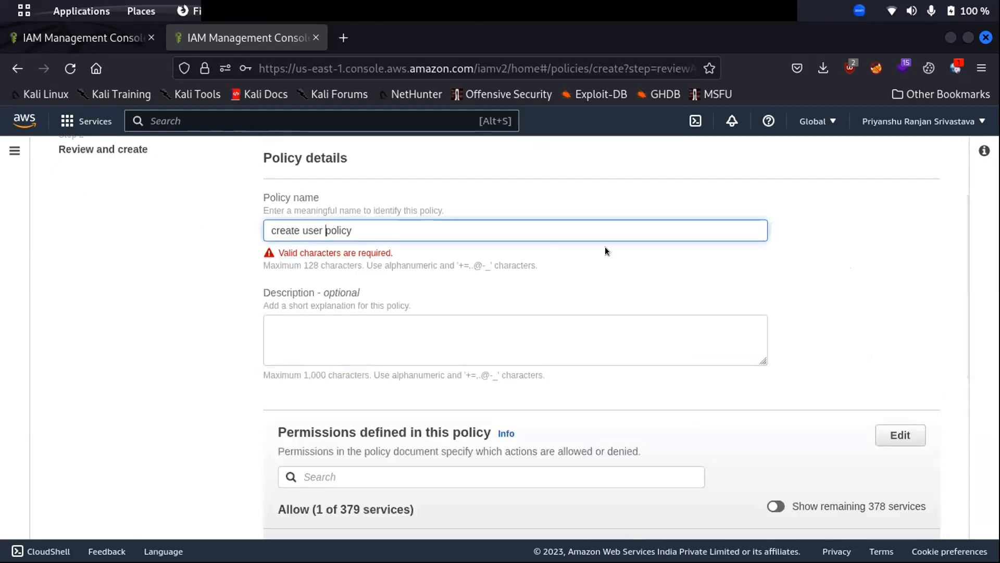
{"action": "key", "text": "BackSpace"}
{"action": "type", "text": "_/"}
{"action": "type", "text": "_"}
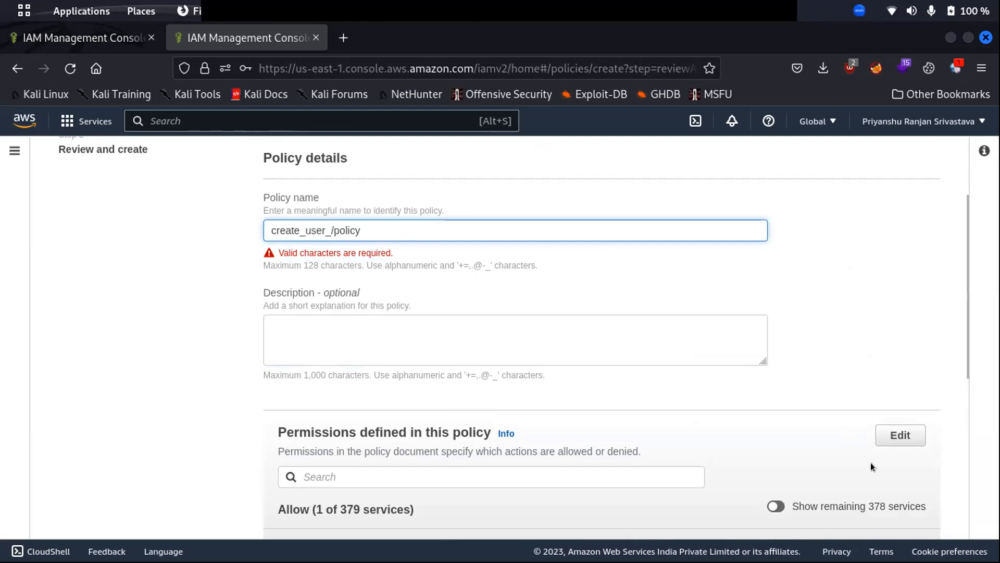
{"action": "scroll", "coordinate": [790, 390], "scroll_direction": "down", "scroll_amount": 5}
{"action": "left_click", "coordinate": [886, 510]}
{"action": "scroll", "coordinate": [431, 313], "scroll_direction": "up", "scroll_amount": 5}
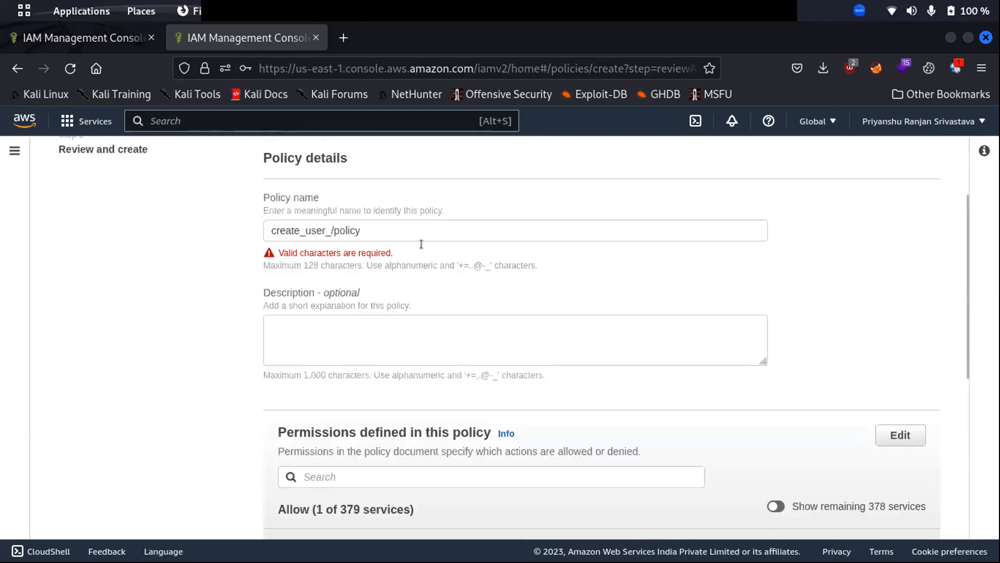
Delete the stray slash so the policy name reads create_user_policy.
{"action": "left_click", "coordinate": [331, 230]}
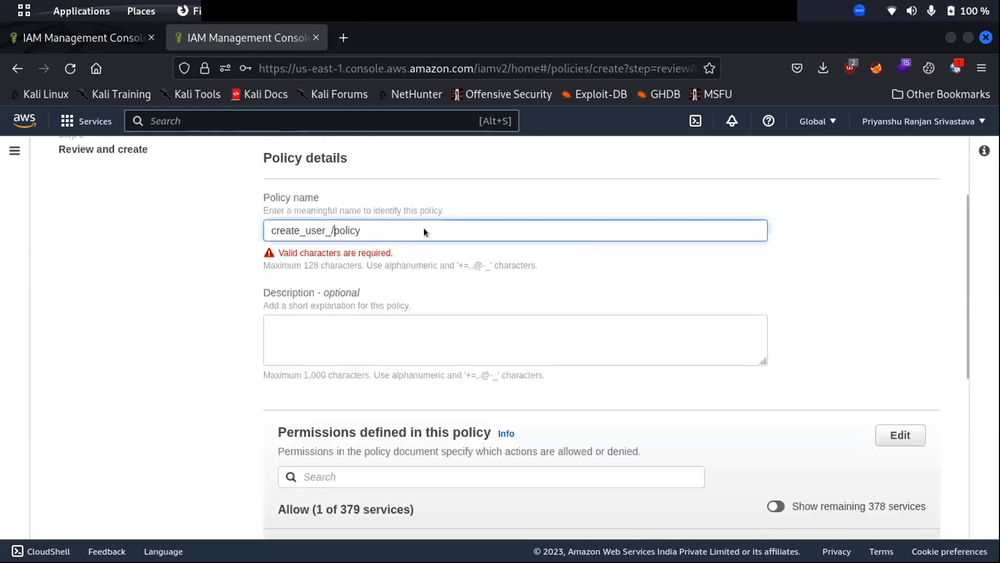
{"action": "key", "text": "BackSpace"}
{"action": "scroll", "coordinate": [598, 244], "scroll_direction": "down", "scroll_amount": 5}
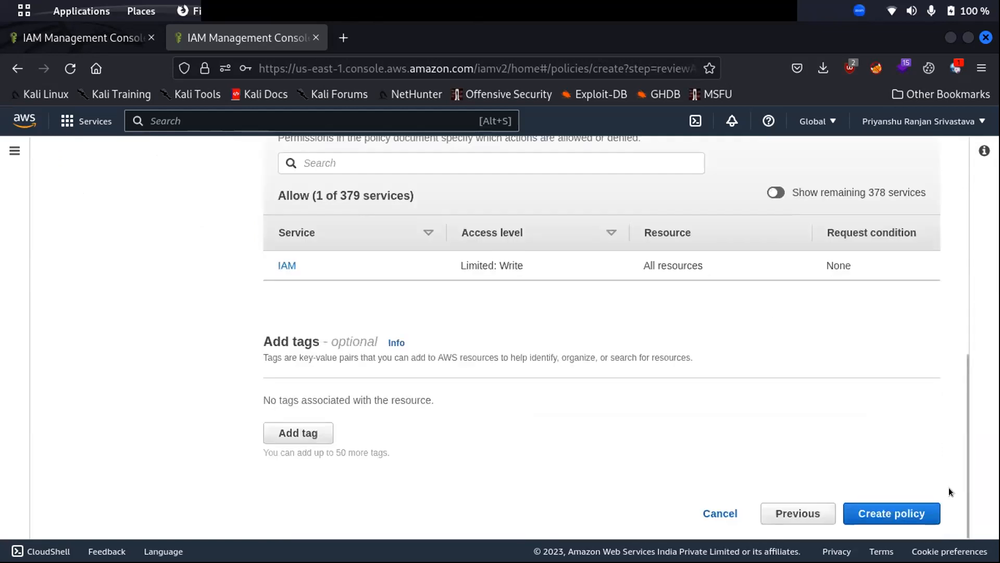
{"action": "scroll", "coordinate": [405, 229], "scroll_direction": "up", "scroll_amount": 2}
{"action": "scroll", "coordinate": [376, 260], "scroll_direction": "up", "scroll_amount": 5}
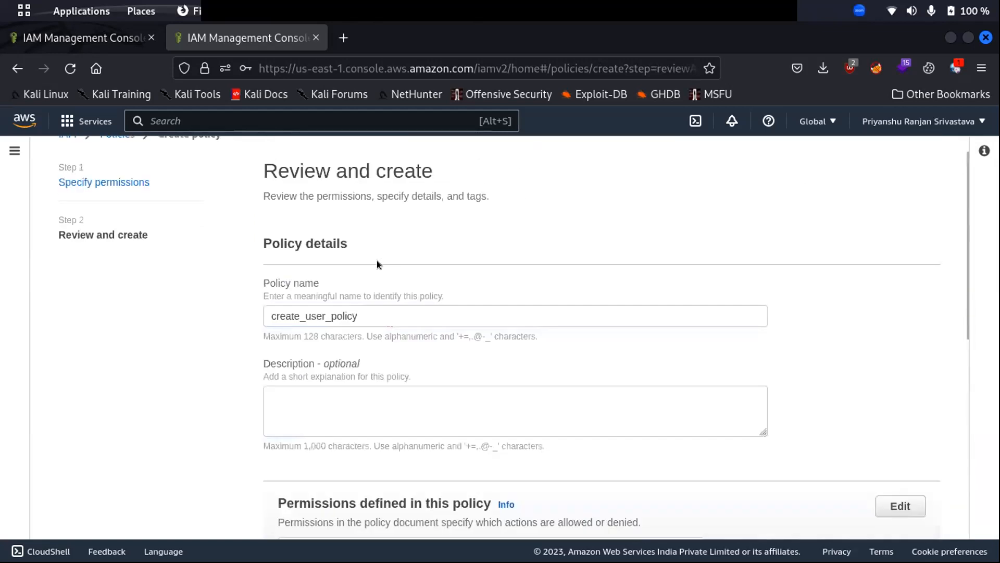
{"action": "scroll", "coordinate": [377, 263], "scroll_direction": "down", "scroll_amount": 7}
Create create_user_policy and check its JSON allows iam:CreateUser on Resource '*'.
{"action": "left_click", "coordinate": [897, 512]}
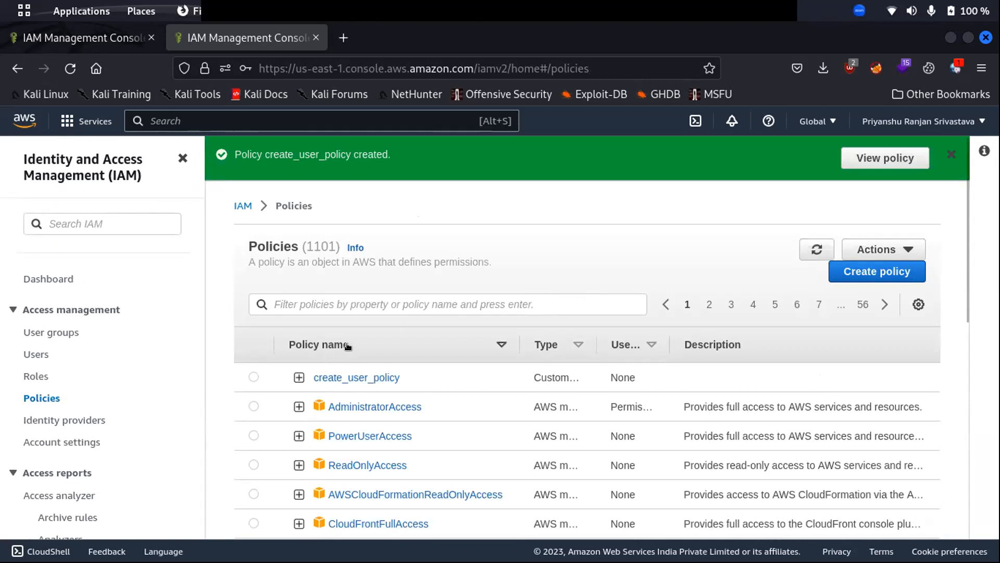
{"action": "left_click", "coordinate": [299, 378]}
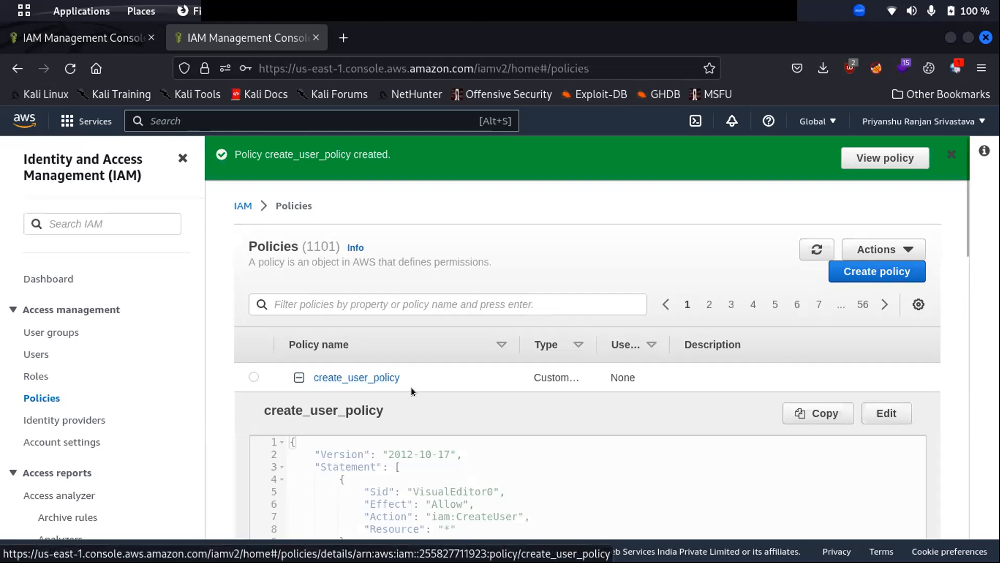
{"action": "scroll", "coordinate": [522, 397], "scroll_direction": "down", "scroll_amount": 4}
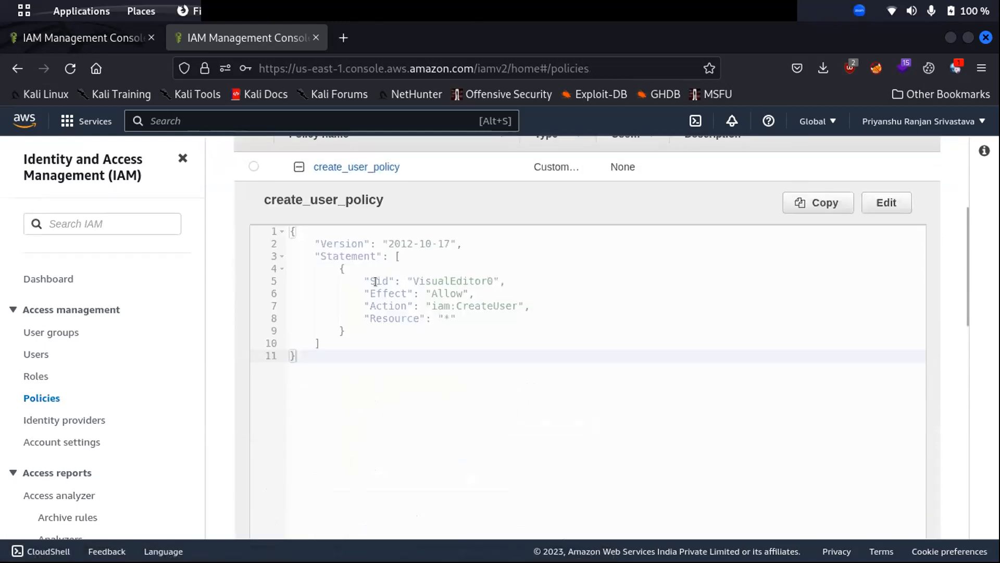
{"action": "left_click_drag", "start_coordinate": [428, 302], "coordinate": [512, 299]}
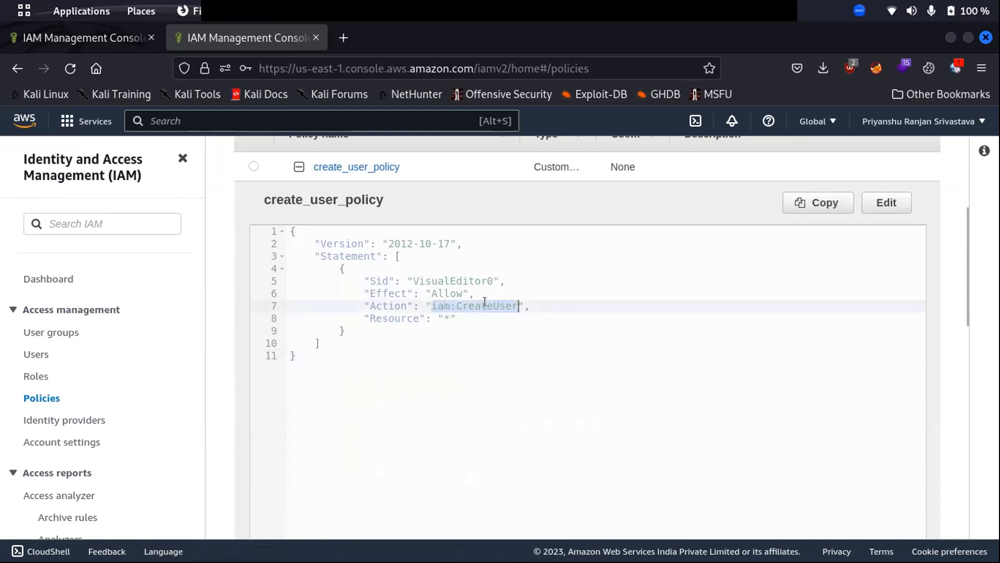
{"action": "left_click", "coordinate": [444, 312]}
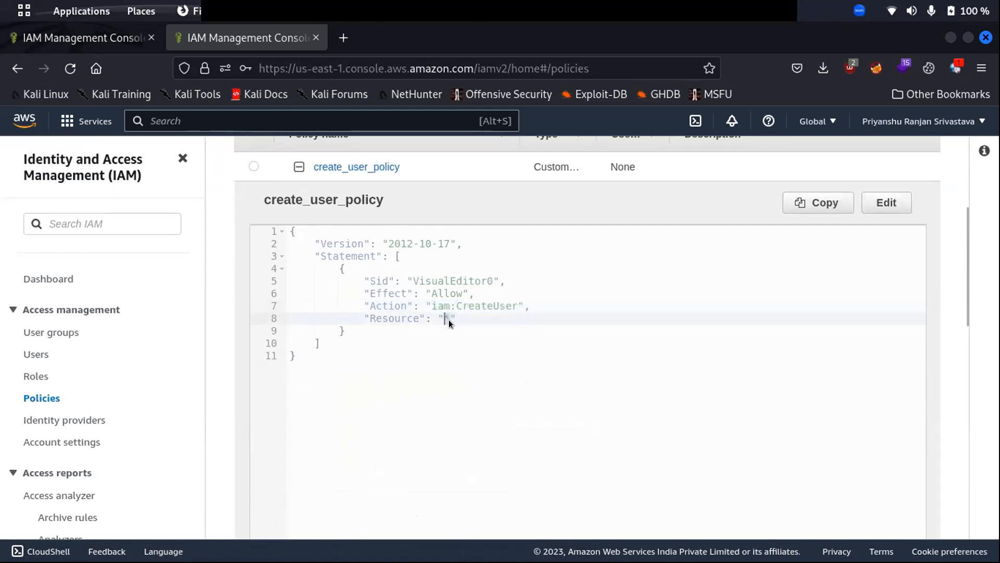
{"action": "left_click", "coordinate": [438, 312]}
{"action": "left_click", "coordinate": [298, 166]}
{"action": "scroll", "coordinate": [343, 219], "scroll_direction": "up", "scroll_amount": 5}
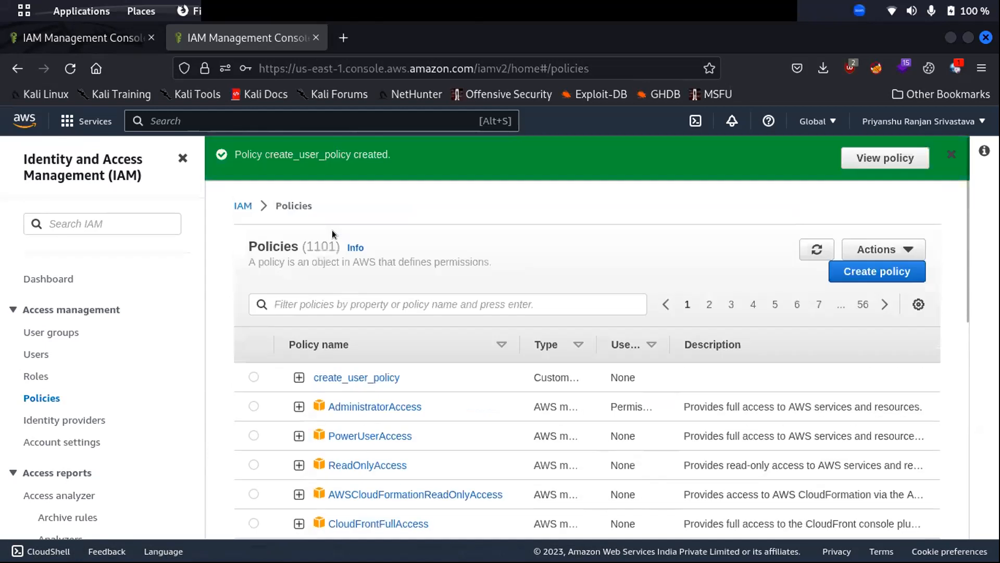
Open user test2, review its AdministratorAccess policy and table preferences, then return to Users.
{"action": "left_click", "coordinate": [251, 373]}
{"action": "left_click", "coordinate": [36, 354]}
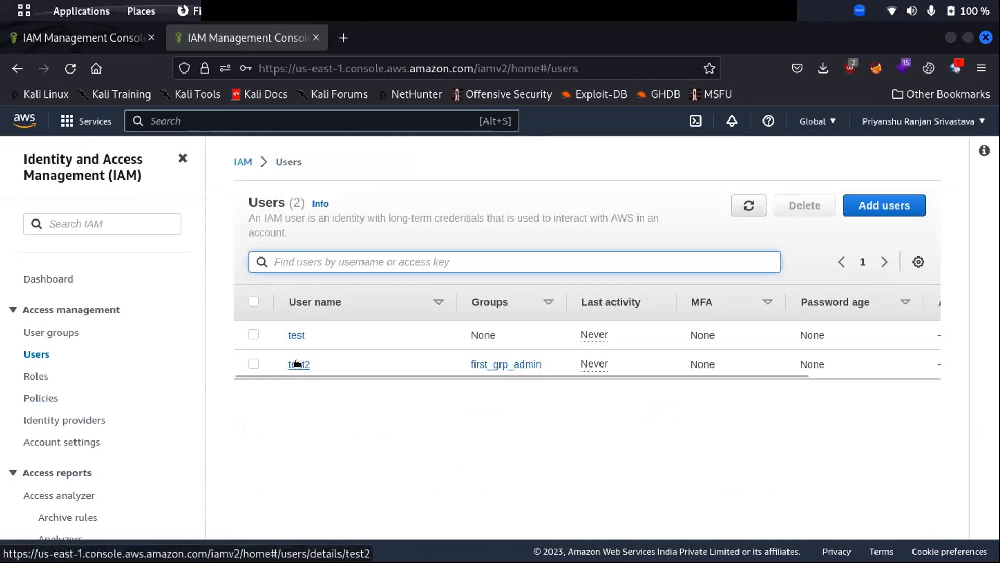
{"action": "left_click", "coordinate": [297, 364]}
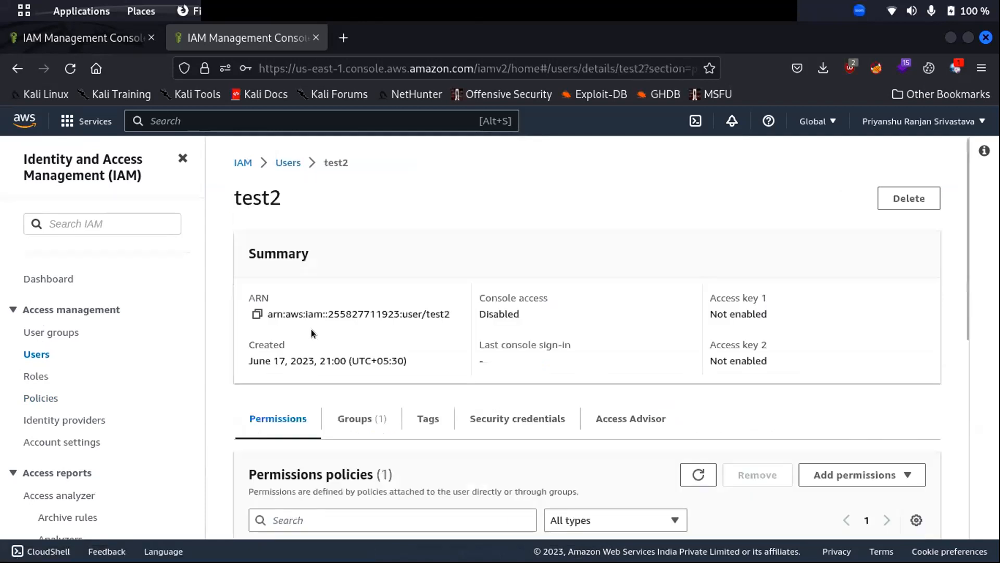
{"action": "scroll", "coordinate": [310, 398], "scroll_direction": "down", "scroll_amount": 4}
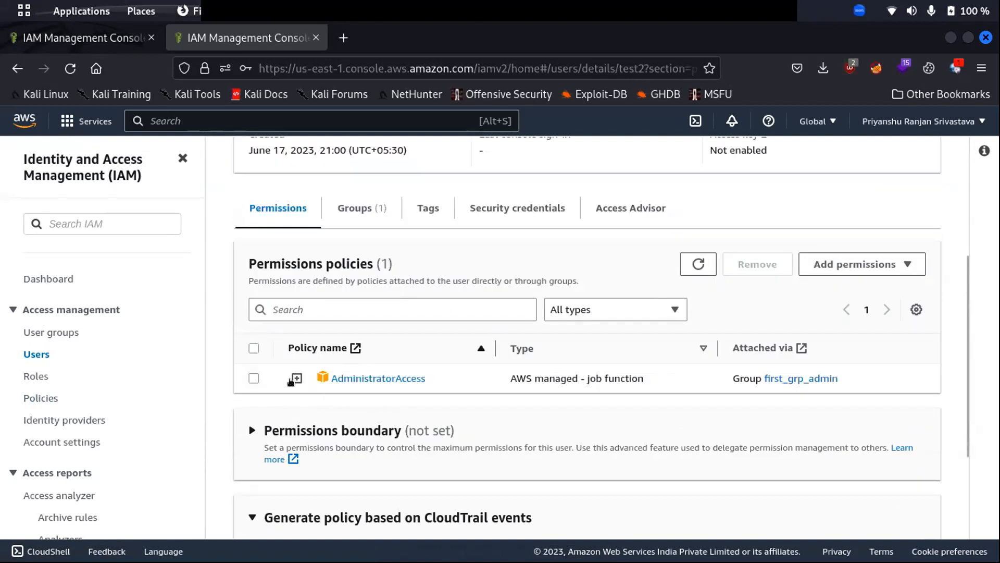
{"action": "left_click", "coordinate": [254, 378]}
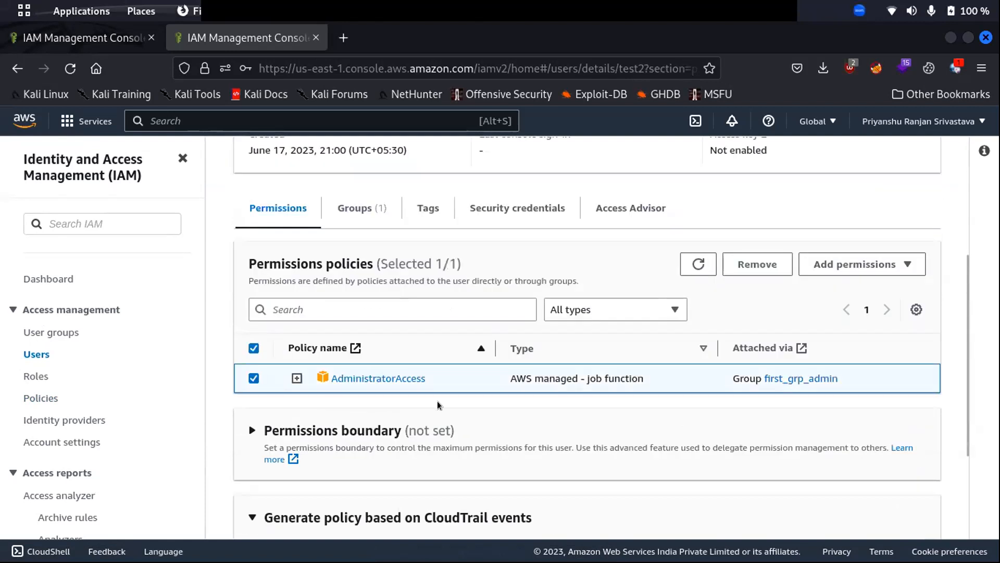
{"action": "left_click", "coordinate": [915, 310]}
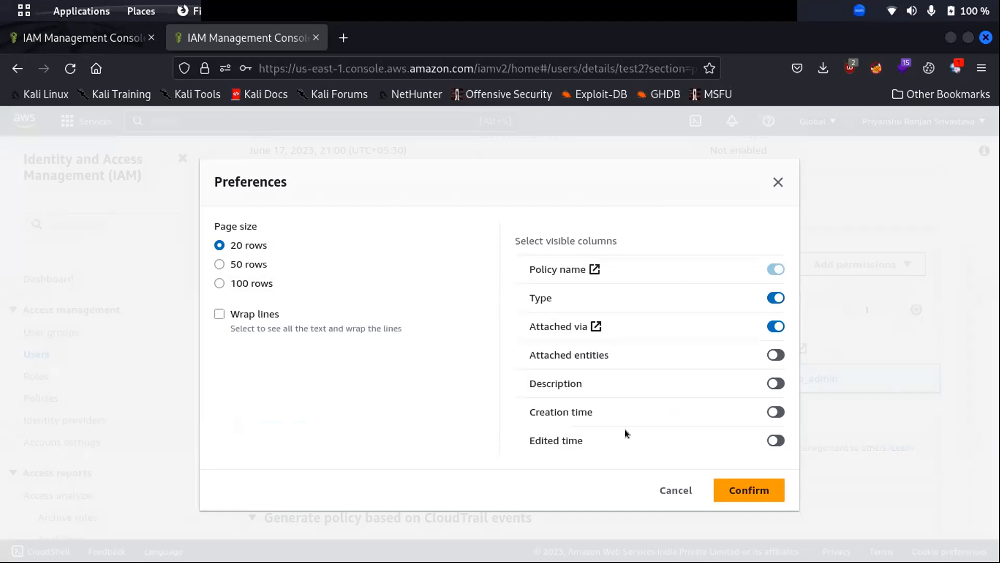
{"action": "left_click", "coordinate": [676, 490]}
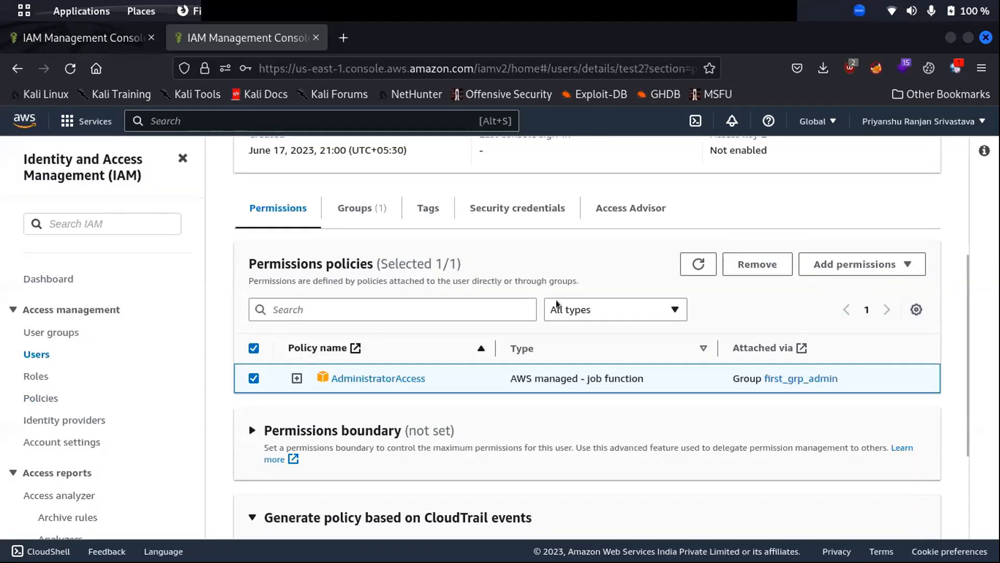
{"action": "scroll", "coordinate": [555, 300], "scroll_direction": "up", "scroll_amount": 3}
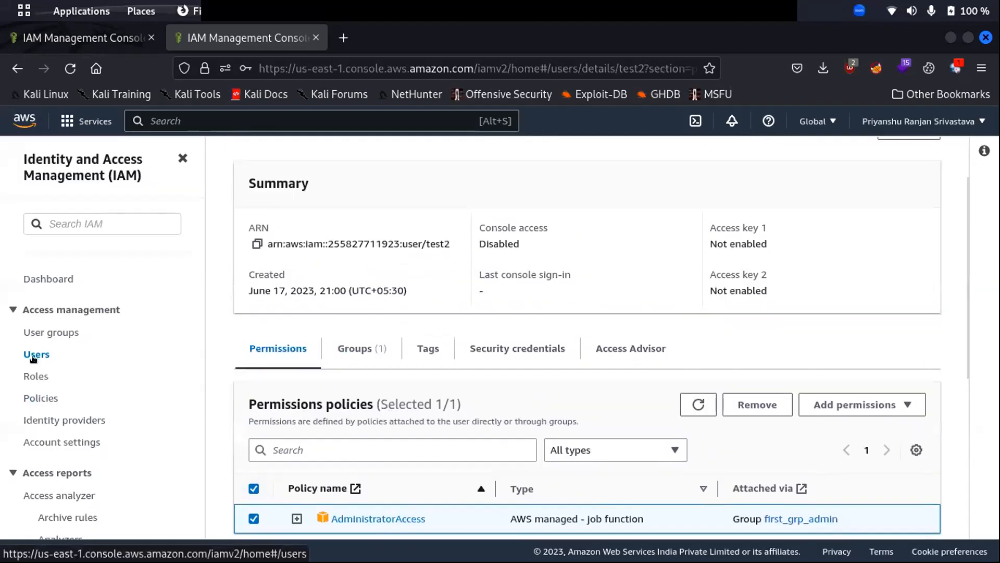
{"action": "scroll", "coordinate": [240, 250], "scroll_direction": "up", "scroll_amount": 2}
{"action": "left_click", "coordinate": [281, 163]}
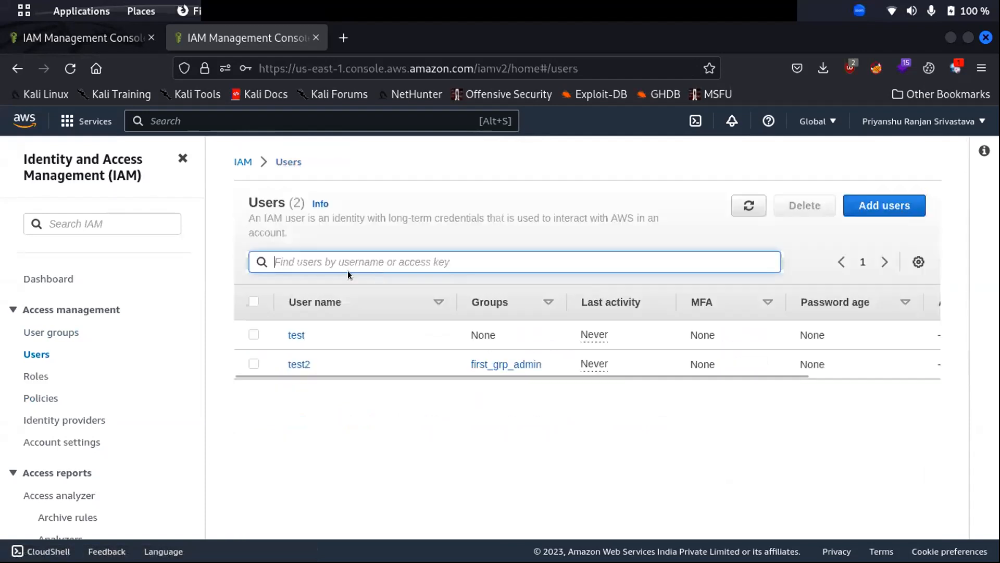
Add a new user with the name test3 and continue to Set permissions.
{"action": "left_click", "coordinate": [896, 216]}
{"action": "left_click", "coordinate": [310, 303]}
{"action": "type", "text": "test3"}
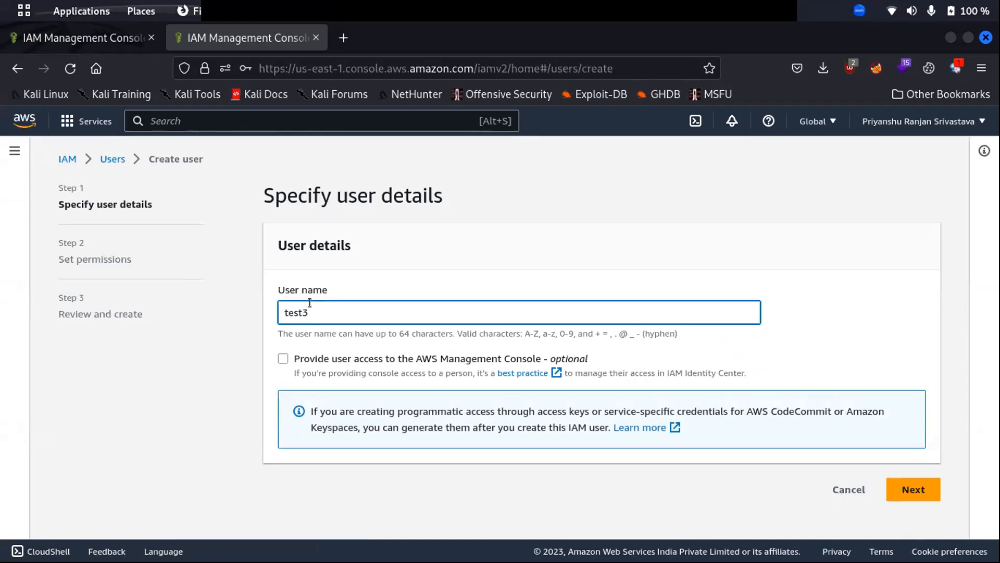
{"action": "left_click", "coordinate": [889, 481]}
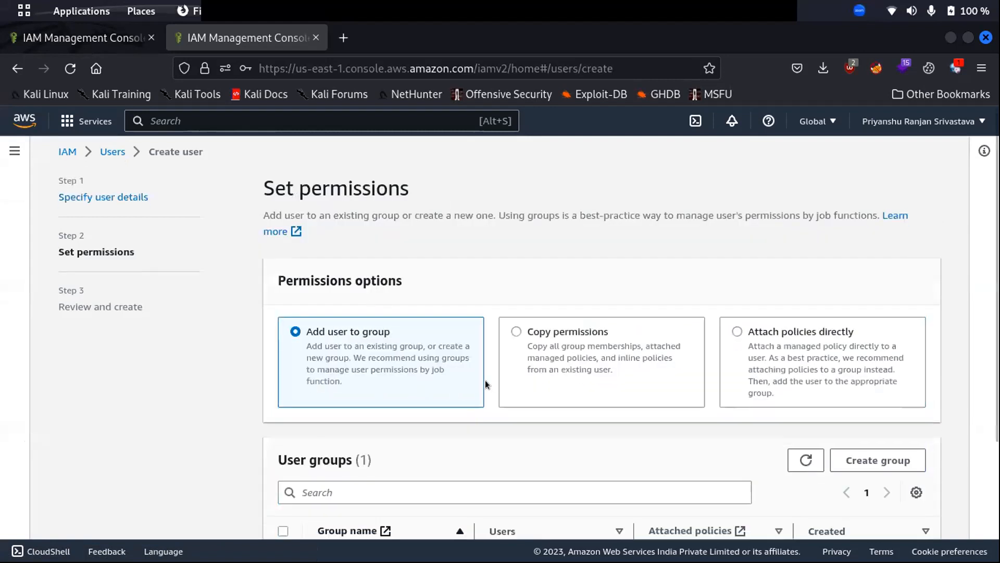
{"action": "scroll", "coordinate": [488, 380], "scroll_direction": "down", "scroll_amount": 3}
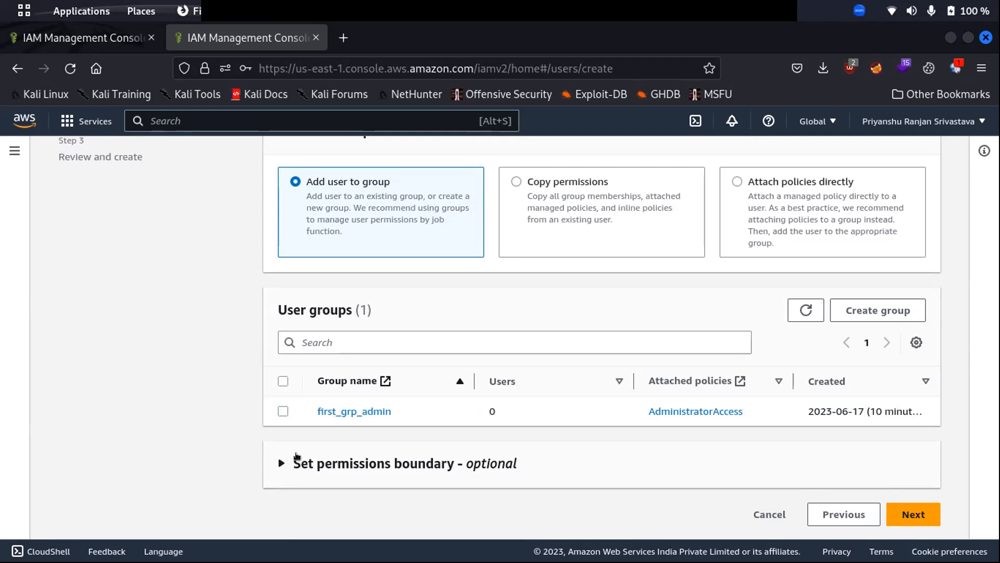
Choose Attach policies directly and select create_user_policy after searching 'creat'.
{"action": "left_click", "coordinate": [812, 183]}
{"action": "scroll", "coordinate": [555, 296], "scroll_direction": "down", "scroll_amount": 10}
{"action": "scroll", "coordinate": [533, 301], "scroll_direction": "up", "scroll_amount": 10}
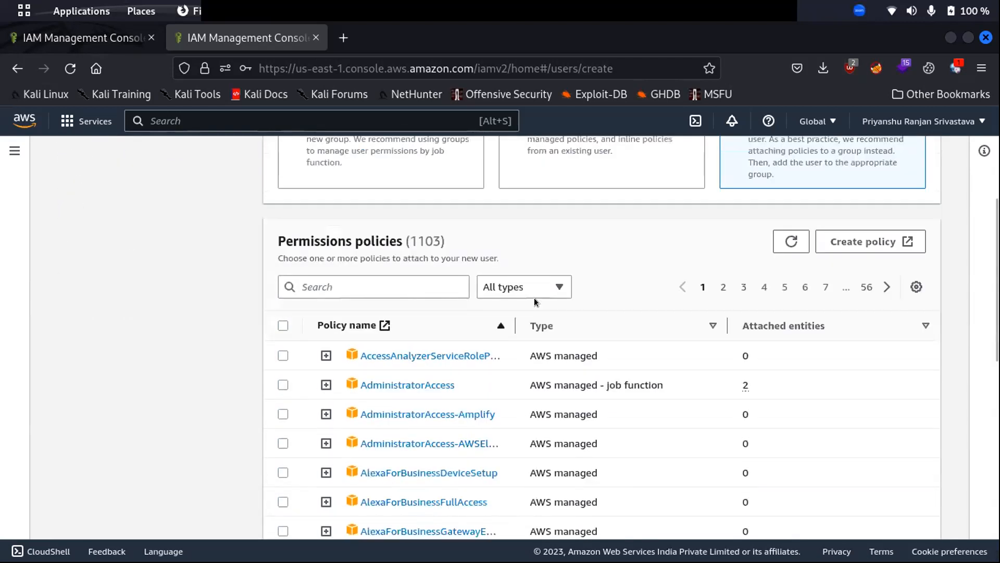
{"action": "scroll", "coordinate": [555, 452], "scroll_direction": "down", "scroll_amount": 6}
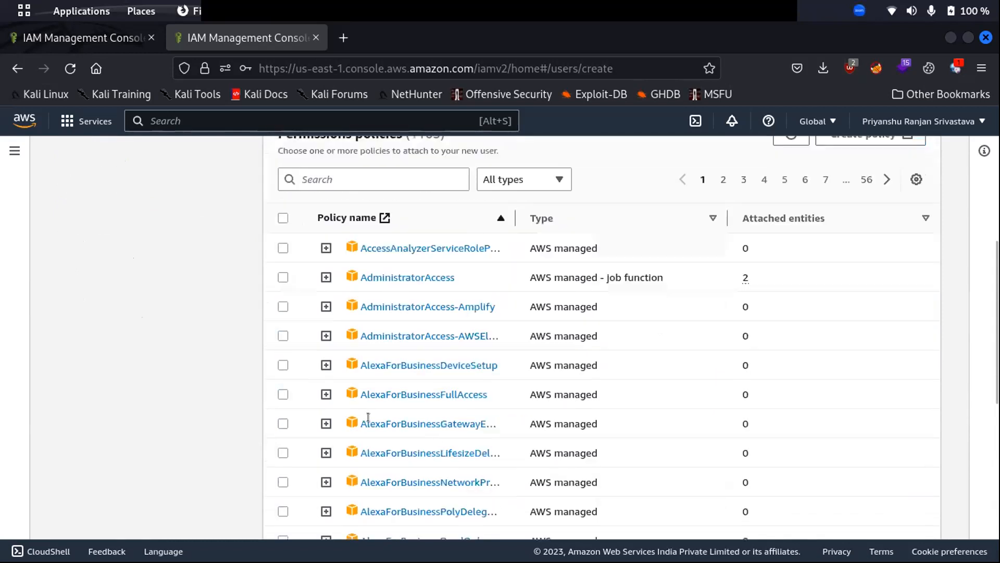
{"action": "left_click", "coordinate": [347, 177]}
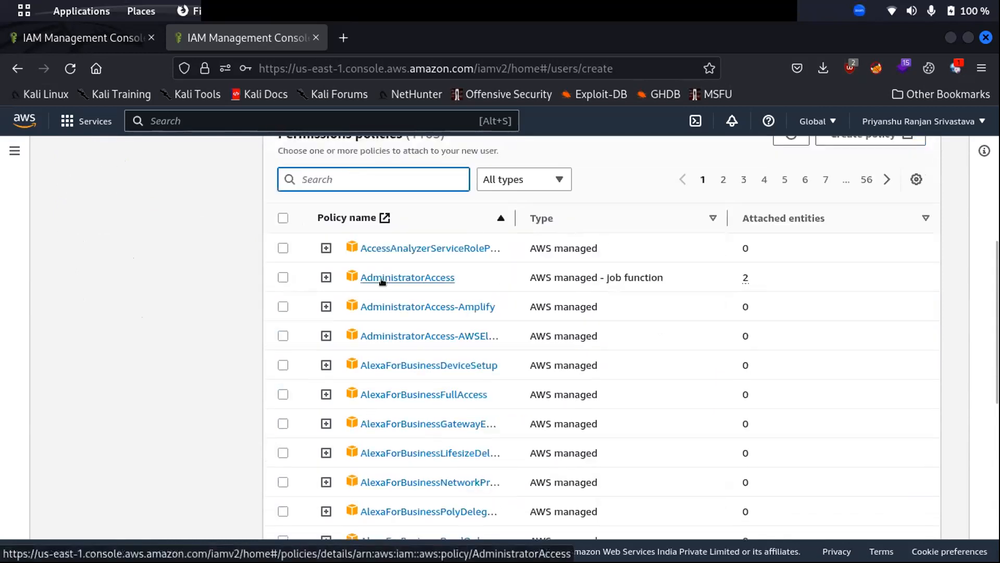
{"action": "type", "text": "creat"}
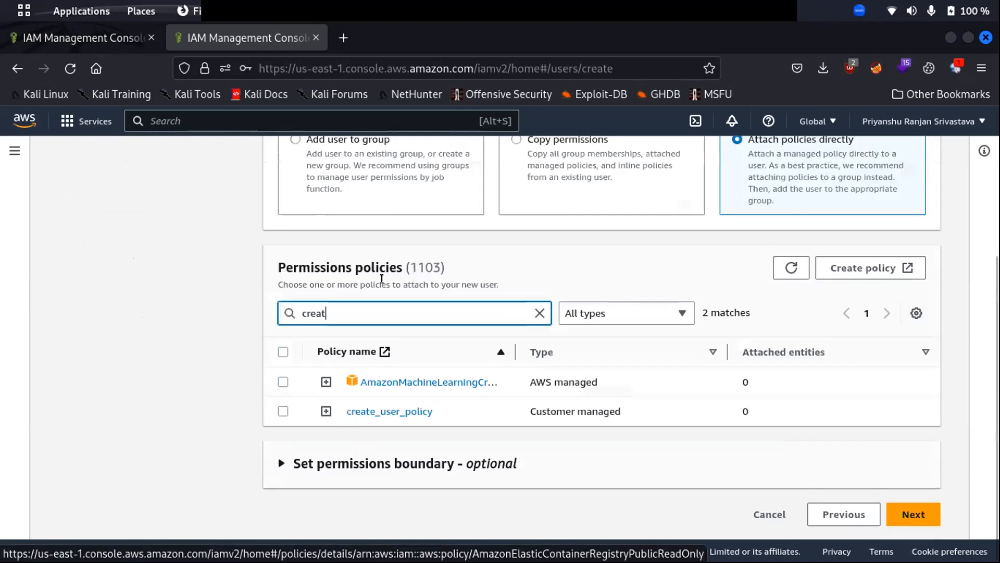
{"action": "left_click", "coordinate": [283, 410]}
{"action": "left_click", "coordinate": [283, 409]}
{"action": "left_click", "coordinate": [282, 410]}
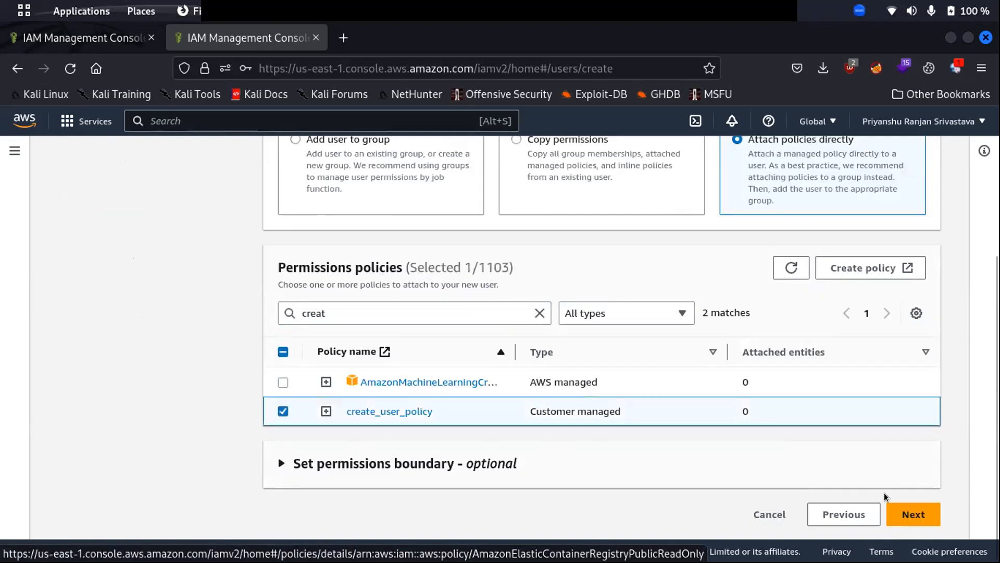
Review the new user test3 and create it.
{"action": "left_click", "coordinate": [918, 518]}
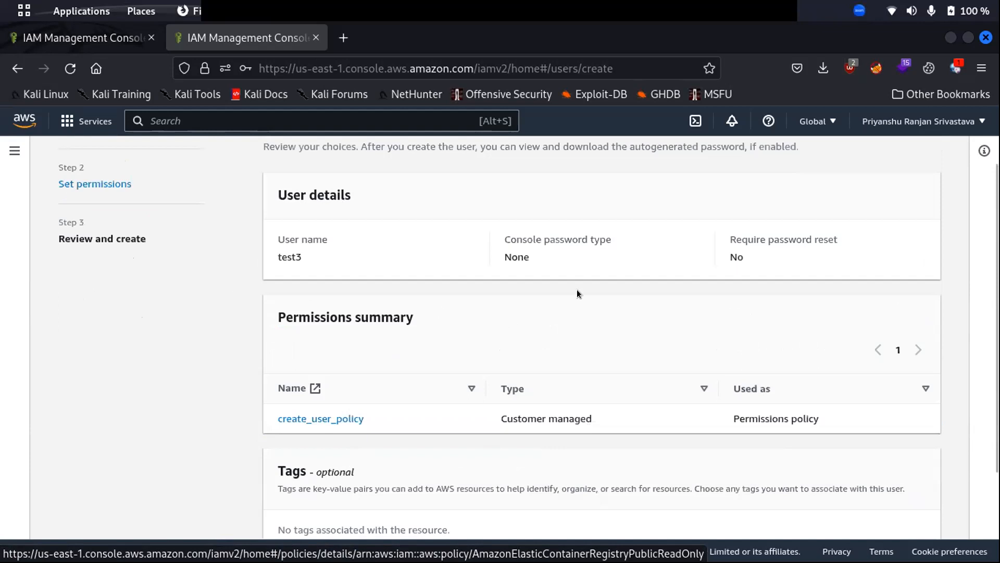
{"action": "scroll", "coordinate": [558, 300], "scroll_direction": "down", "scroll_amount": 3}
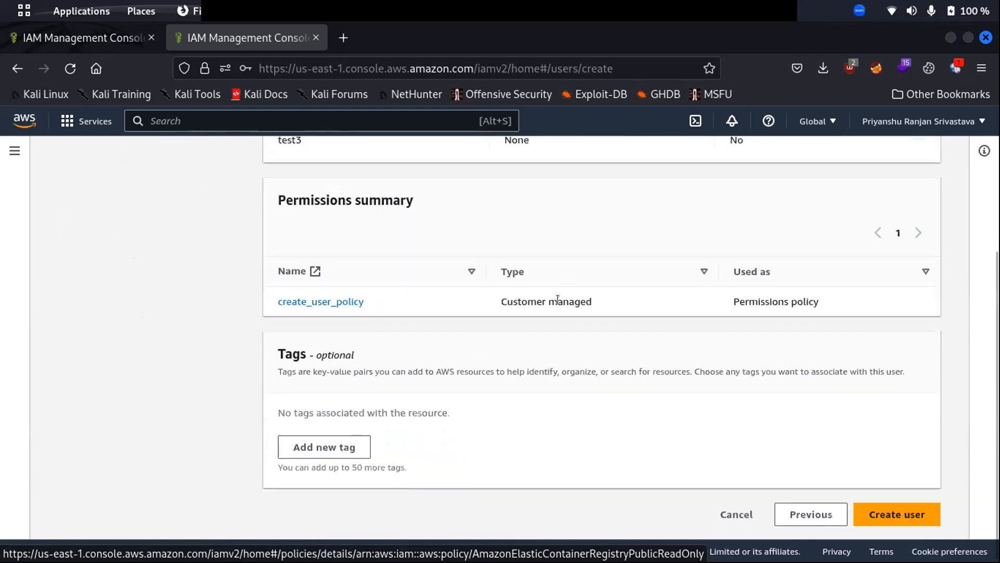
{"action": "left_click", "coordinate": [893, 516]}
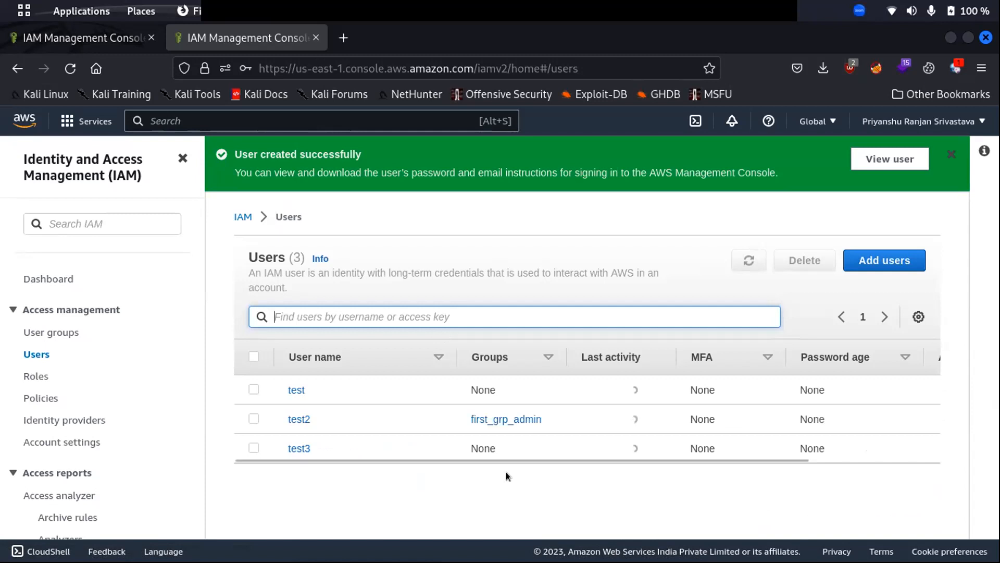
{"action": "left_click", "coordinate": [299, 449]}
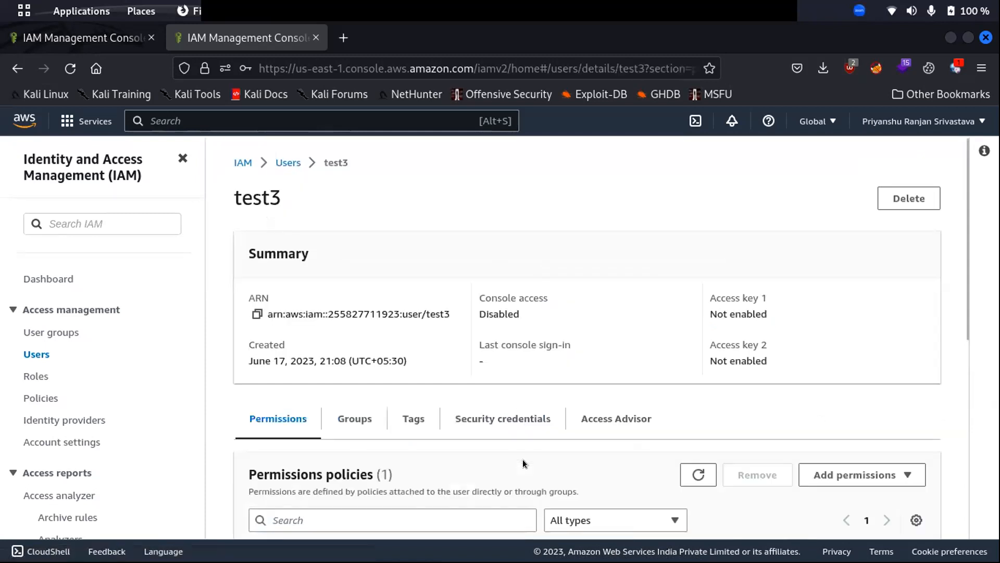
{"action": "scroll", "coordinate": [524, 458], "scroll_direction": "down", "scroll_amount": 5}
{"action": "left_click", "coordinate": [296, 232]}
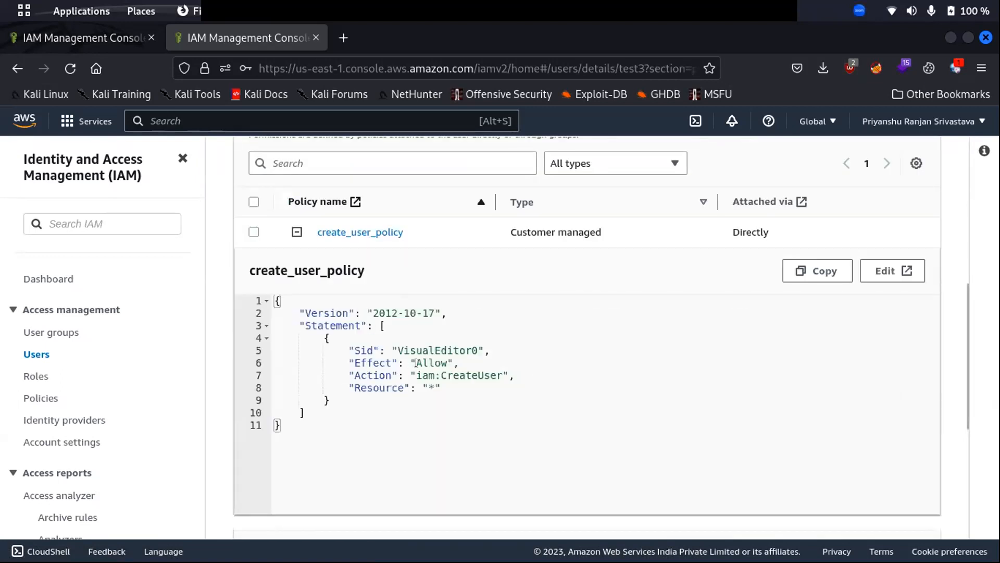
{"action": "left_click_drag", "start_coordinate": [441, 375], "coordinate": [501, 372]}
{"action": "left_click", "coordinate": [485, 380]}
{"action": "left_click_drag", "start_coordinate": [289, 420], "coordinate": [267, 299]}
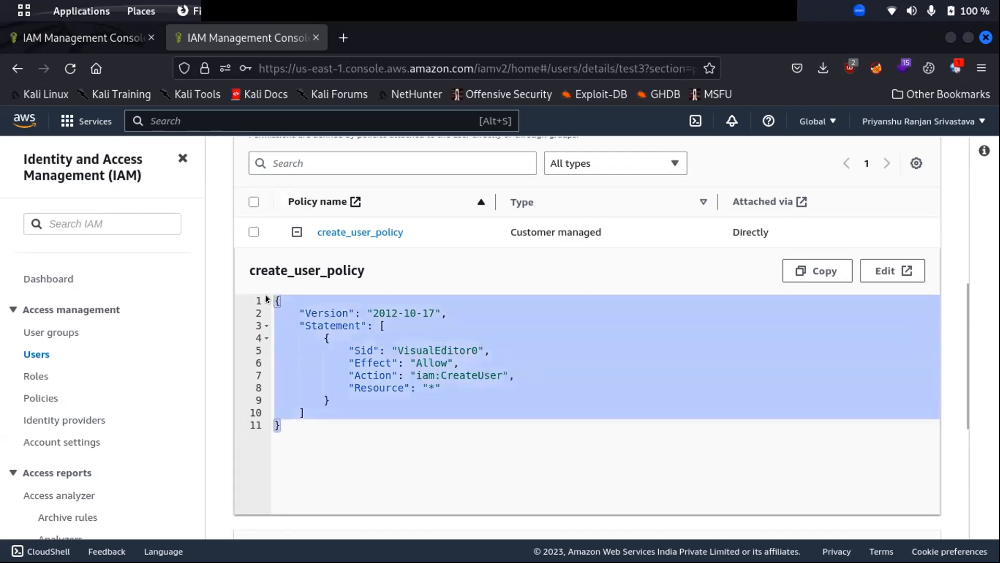
{"action": "left_click", "coordinate": [509, 340]}
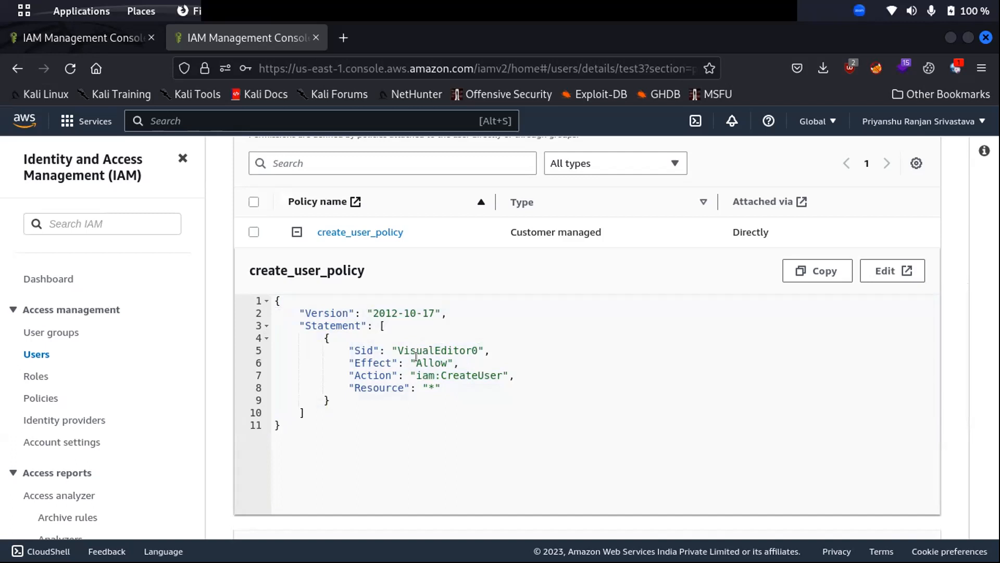
{"action": "scroll", "coordinate": [427, 357], "scroll_direction": "up", "scroll_amount": 5}
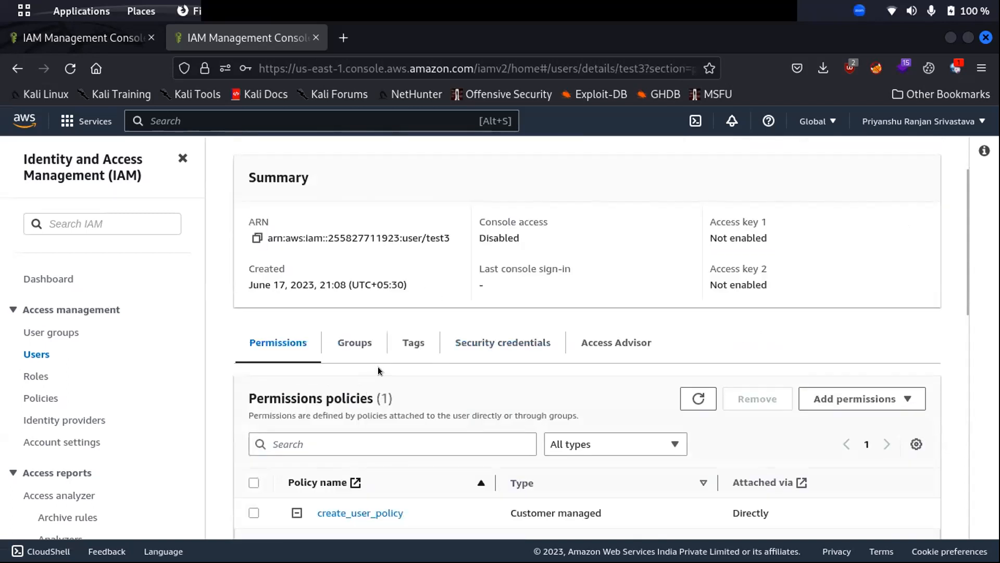
Open test3's Security credentials and start creating a new access key.
{"action": "left_click", "coordinate": [519, 343]}
{"action": "scroll", "coordinate": [620, 381], "scroll_direction": "down", "scroll_amount": 4}
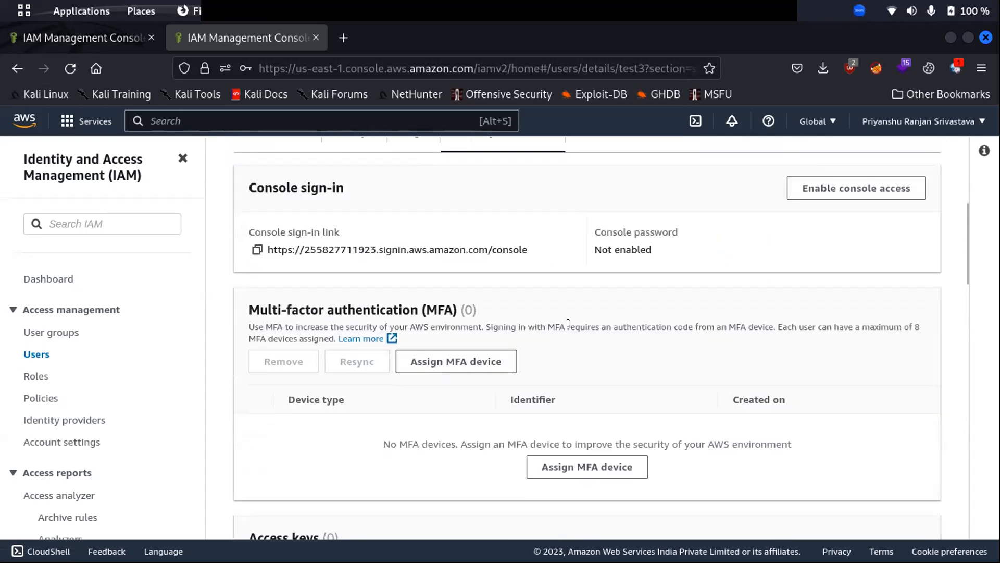
{"action": "scroll", "coordinate": [570, 333], "scroll_direction": "down", "scroll_amount": 5}
{"action": "left_click", "coordinate": [300, 317]}
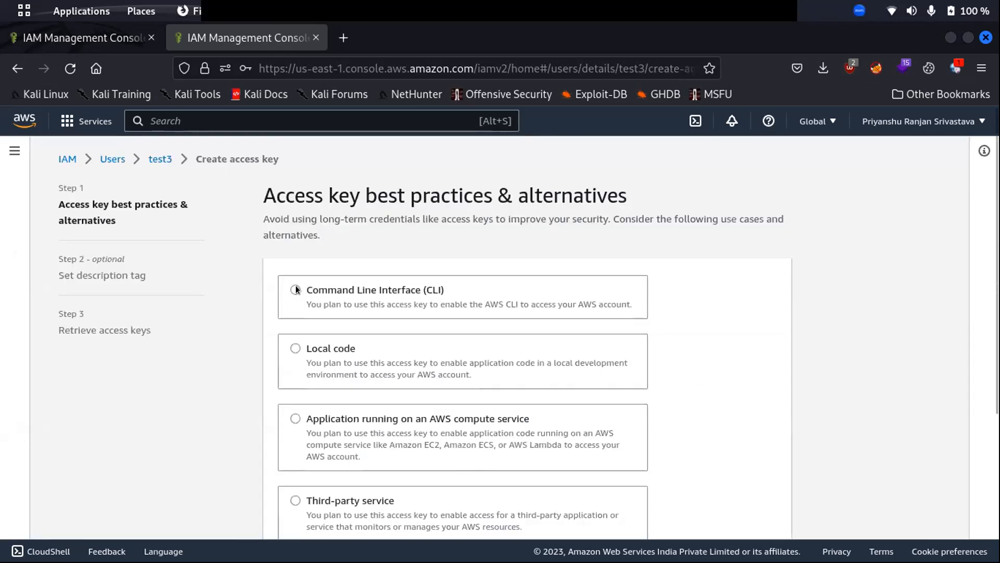
{"action": "scroll", "coordinate": [296, 290], "scroll_direction": "down", "scroll_amount": 4}
{"action": "scroll", "coordinate": [298, 334], "scroll_direction": "up", "scroll_amount": 4}
Choose the Command Line Interface use case, acknowledge the recommendation, and create the key.
{"action": "left_click", "coordinate": [295, 289]}
{"action": "scroll", "coordinate": [678, 412], "scroll_direction": "down", "scroll_amount": 6}
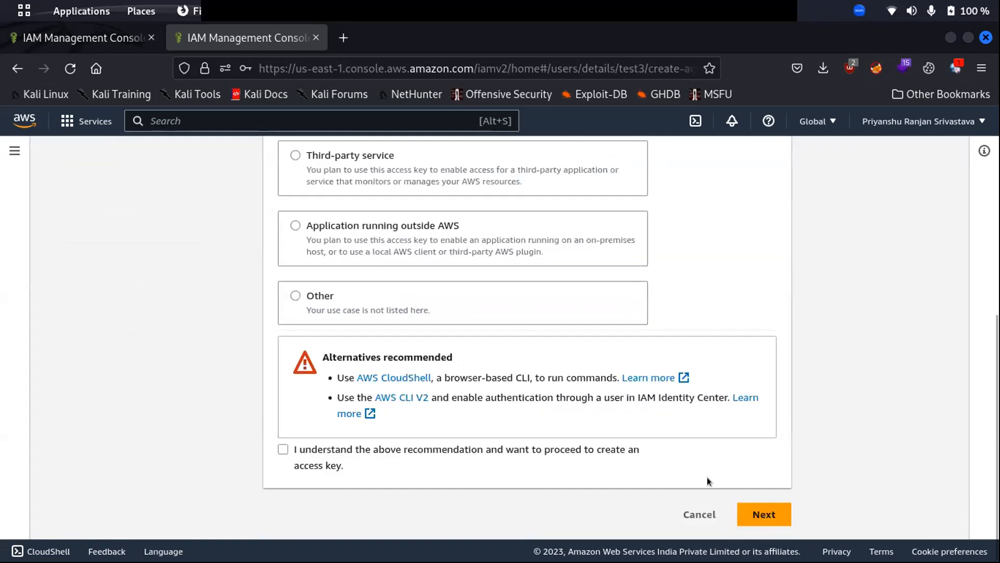
{"action": "left_click", "coordinate": [761, 514]}
{"action": "left_click", "coordinate": [773, 525]}
{"action": "left_click", "coordinate": [283, 448]}
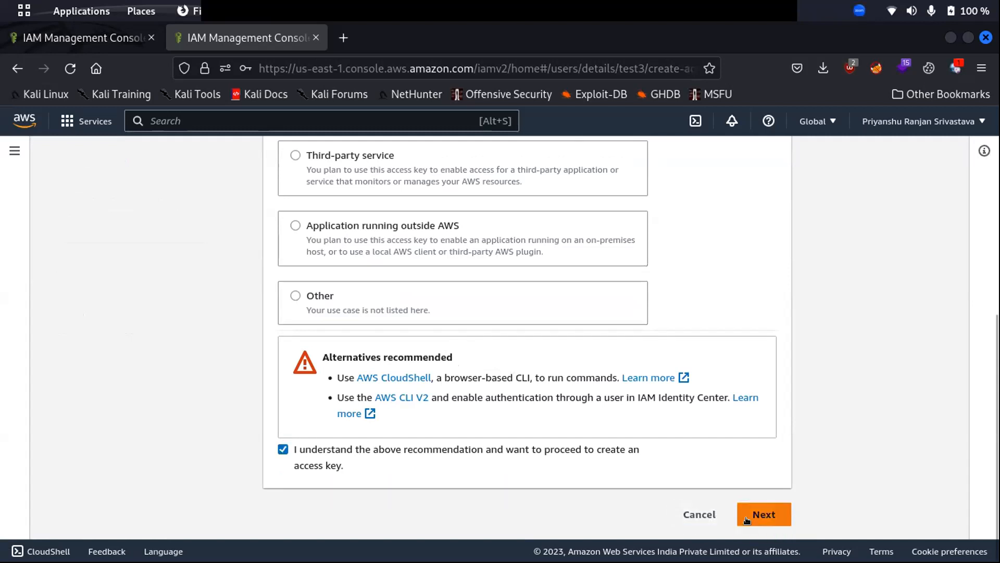
{"action": "left_click", "coordinate": [763, 513]}
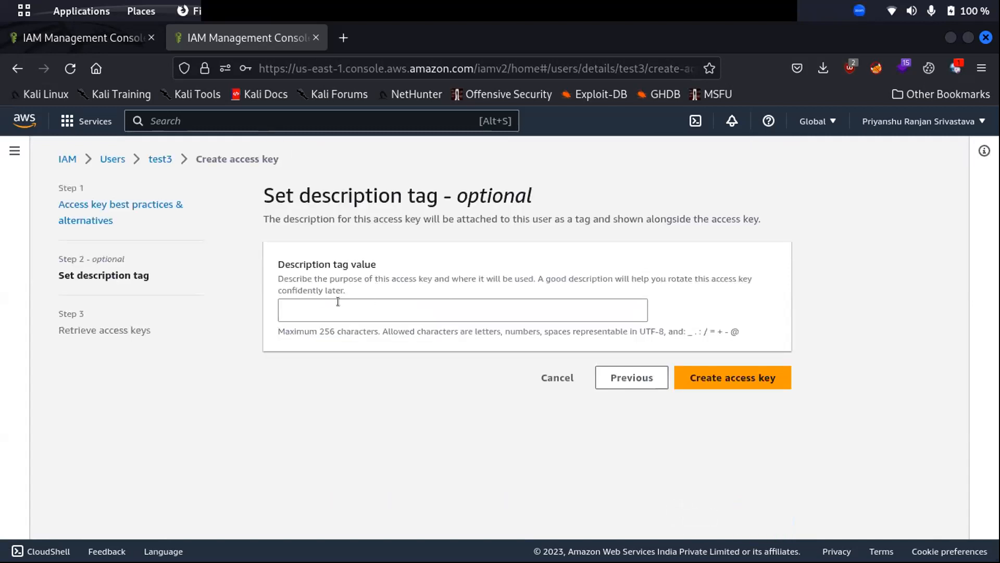
{"action": "left_click", "coordinate": [726, 377]}
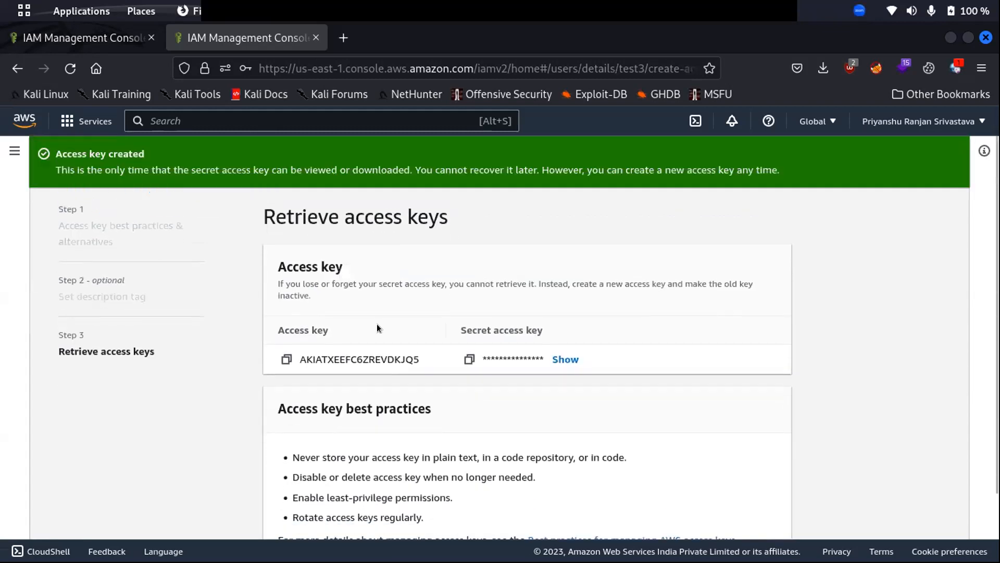
Show test3's secret access key and copy its access key ID to the clipboard.
{"action": "left_click", "coordinate": [567, 359]}
{"action": "double_click", "coordinate": [386, 355]}
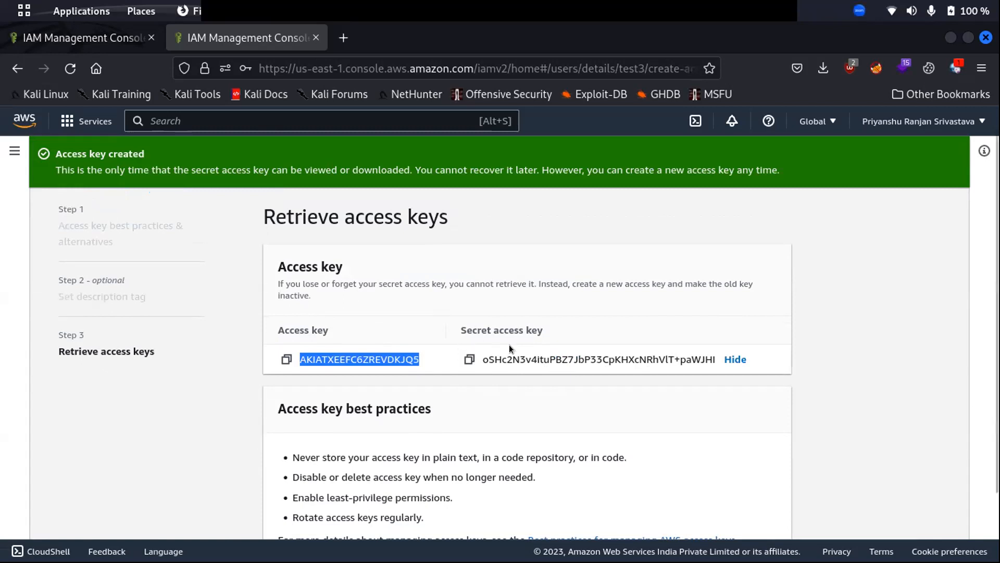
{"action": "left_click", "coordinate": [286, 359]}
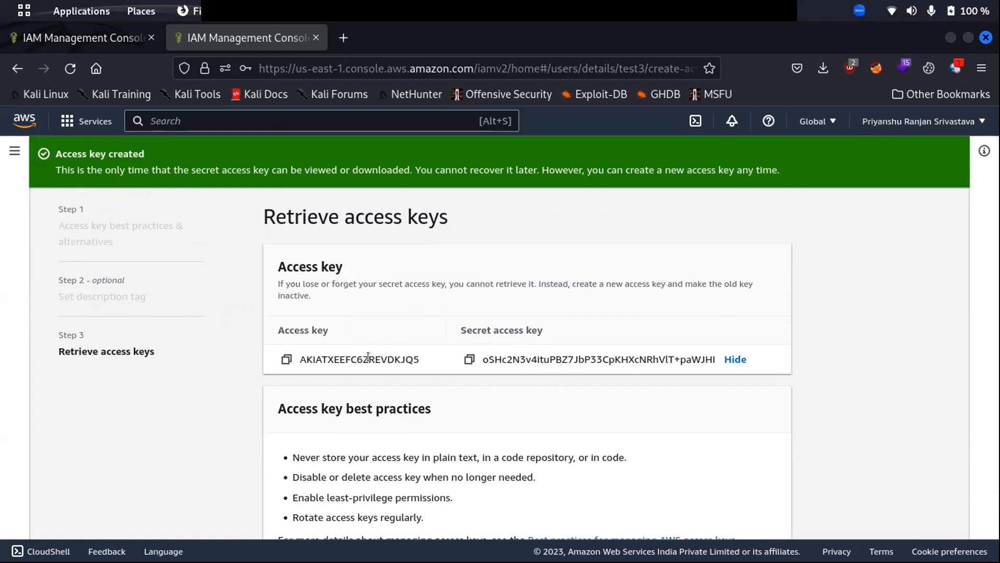
{"action": "scroll", "coordinate": [586, 346], "scroll_direction": "down", "scroll_amount": 3}
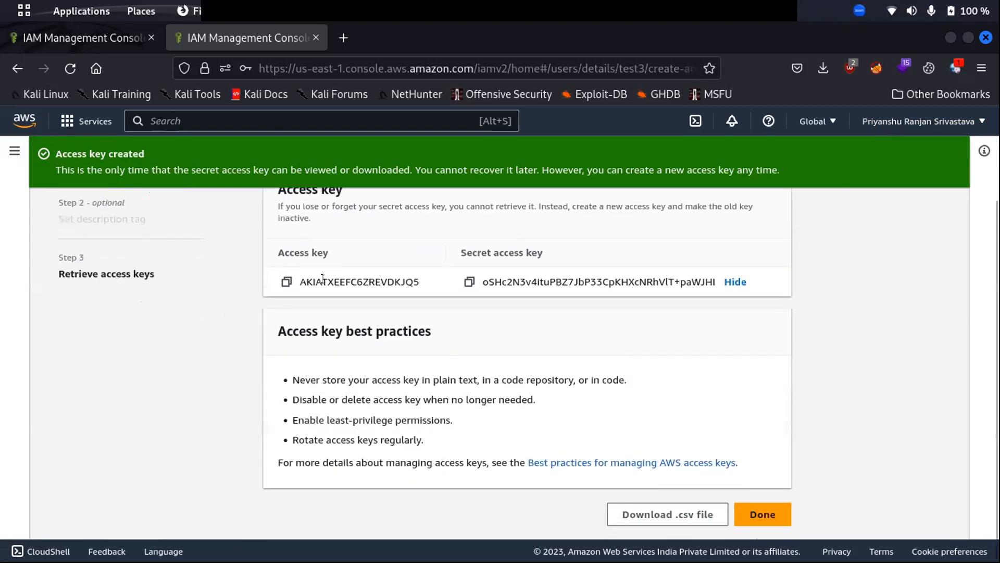
{"action": "left_click", "coordinate": [20, 9]}
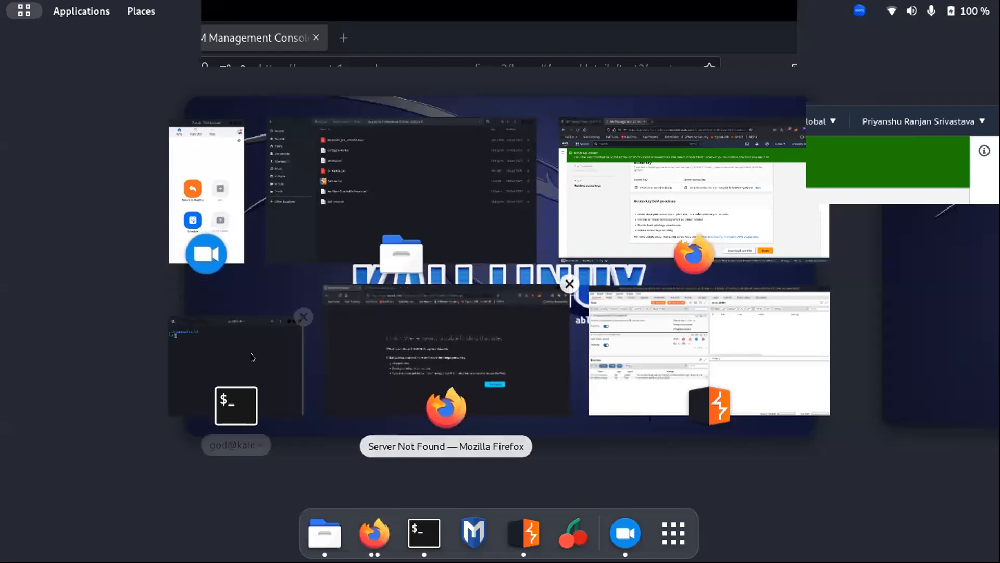
In the terminal, create an aws folder on the Desktop and move into it.
{"action": "left_click", "coordinate": [224, 346]}
{"action": "type", "text": "cd Desktop/"}
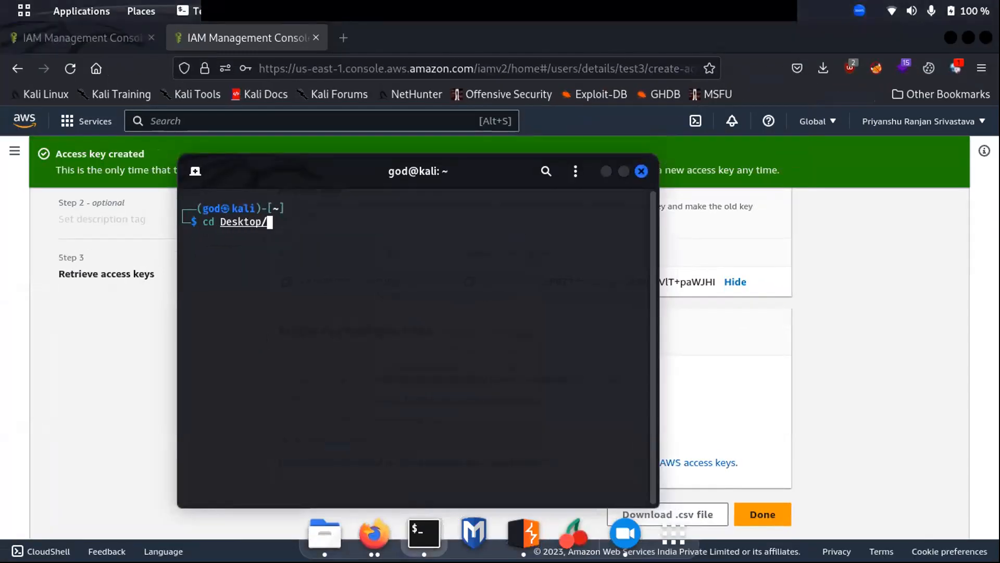
{"action": "key", "text": "Return"}
{"action": "type", "text": "mkdir aw"}
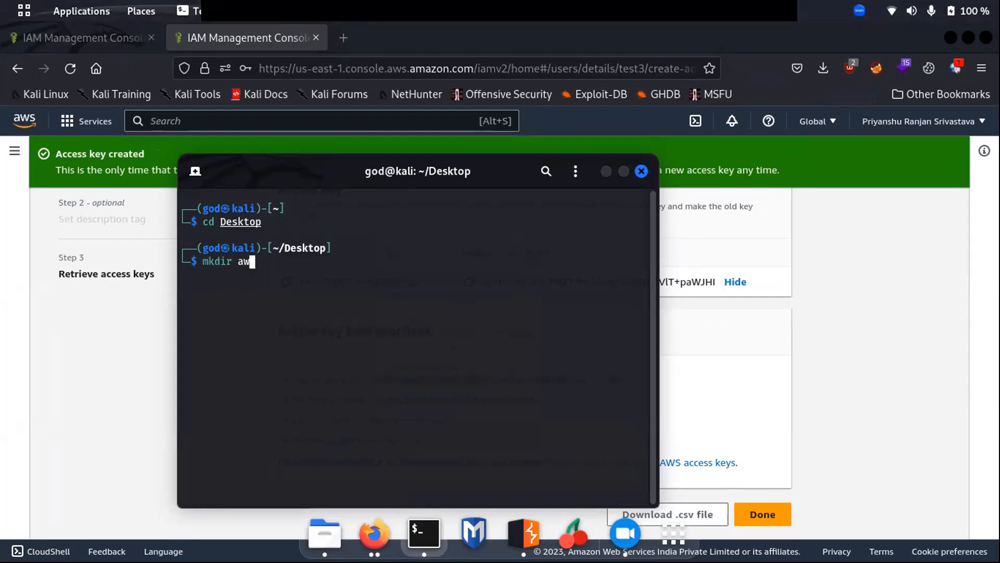
{"action": "type", "text": "s"}
{"action": "key", "text": "Return"}
{"action": "type", "text": "cd AW"}
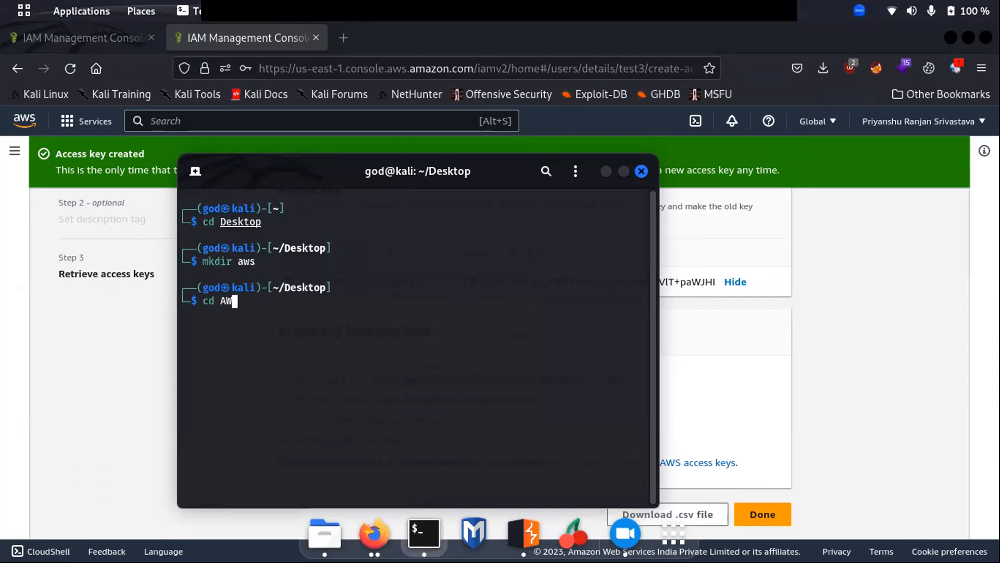
{"action": "key", "text": "BackSpace"}
{"action": "key", "text": "BackSpace"}
{"action": "type", "text": "aws/"}
{"action": "key", "text": "Return"}
Open a new file creds_test3.txt in vim.
{"action": "type", "text": "vim t"}
{"action": "key", "text": "BackSpace"}
{"action": "type", "text": "creds"}
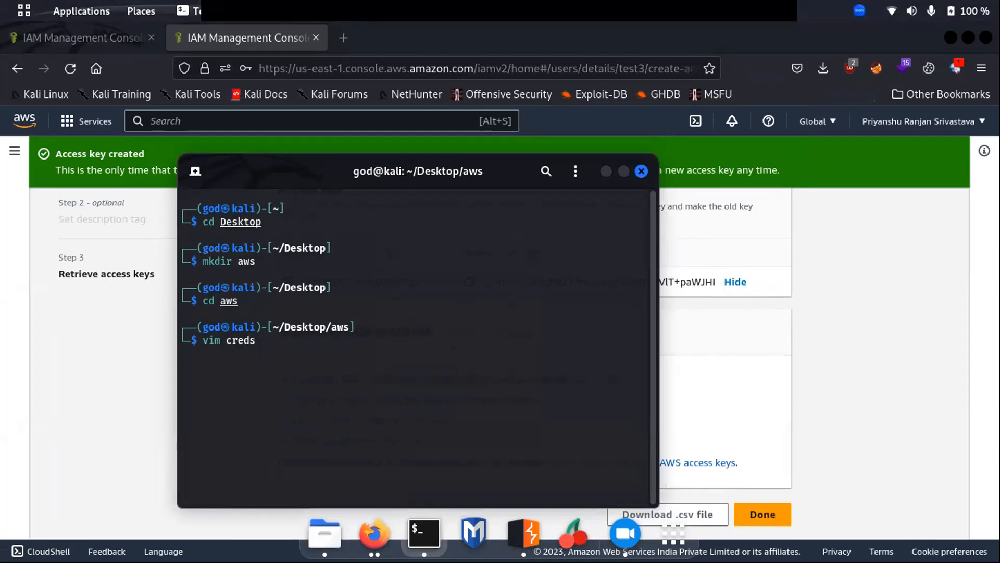
{"action": "type", "text": "_test3.txt"}
{"action": "key", "text": "Return"}
Paste test3's access key ID onto line 1 of creds_test3.txt.
{"action": "key", "text": "i"}
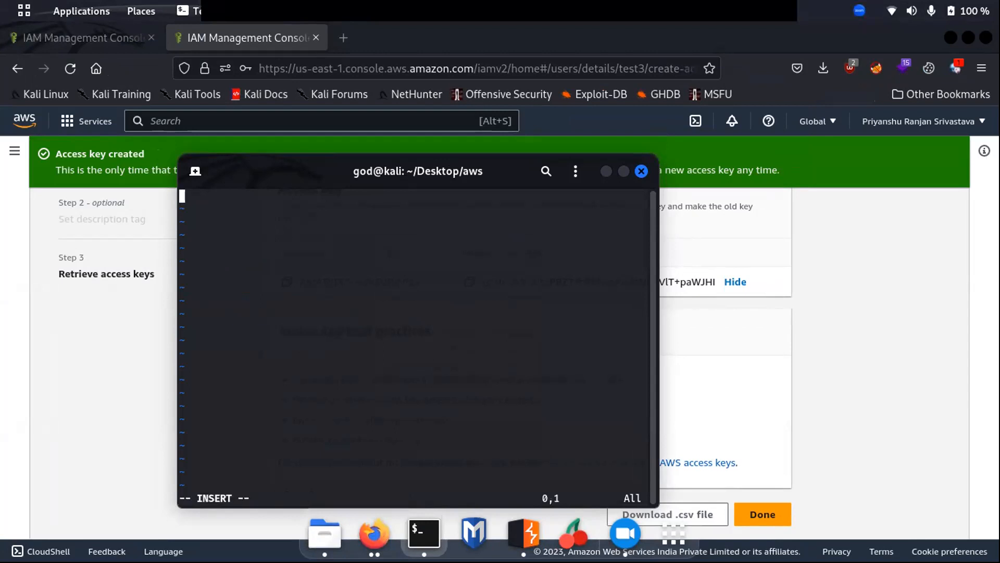
{"action": "left_click", "coordinate": [739, 342]}
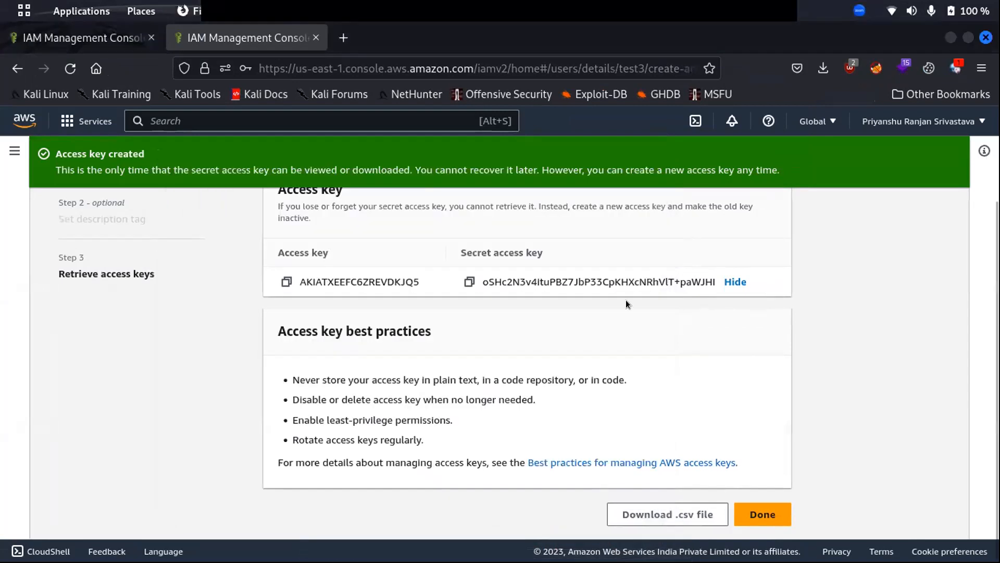
{"action": "left_click", "coordinate": [287, 282]}
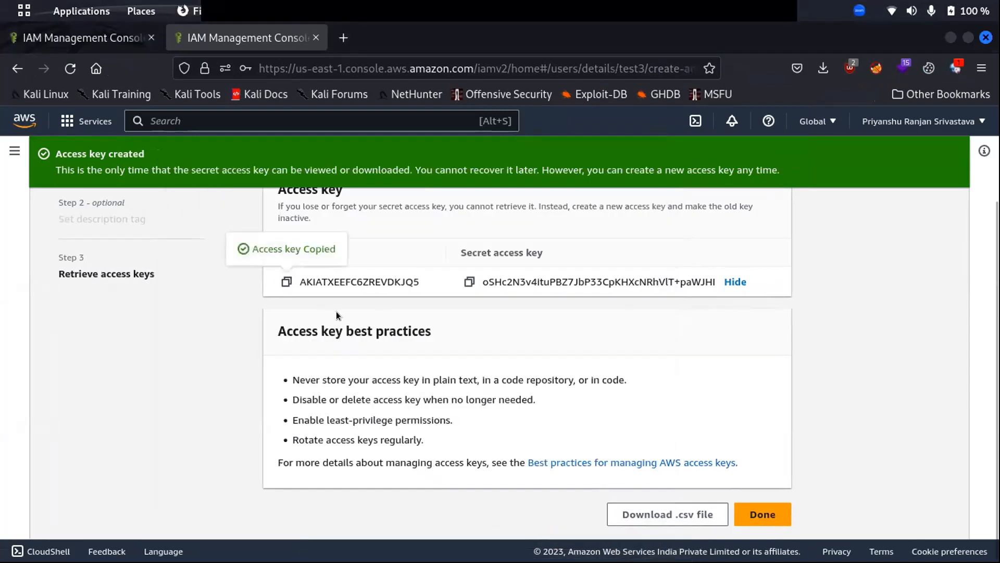
{"action": "key", "text": "alt+Tab"}
{"action": "key", "text": "ctrl+shift+v"}
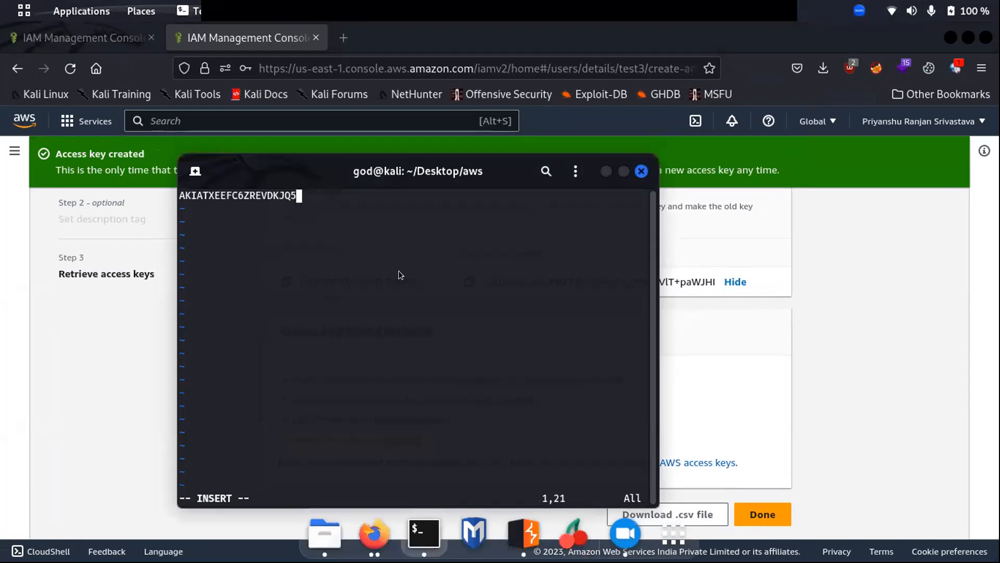
{"action": "key", "text": "Return"}
Paste the secret access key onto line 2 and save the file with :wq.
{"action": "left_click", "coordinate": [718, 330]}
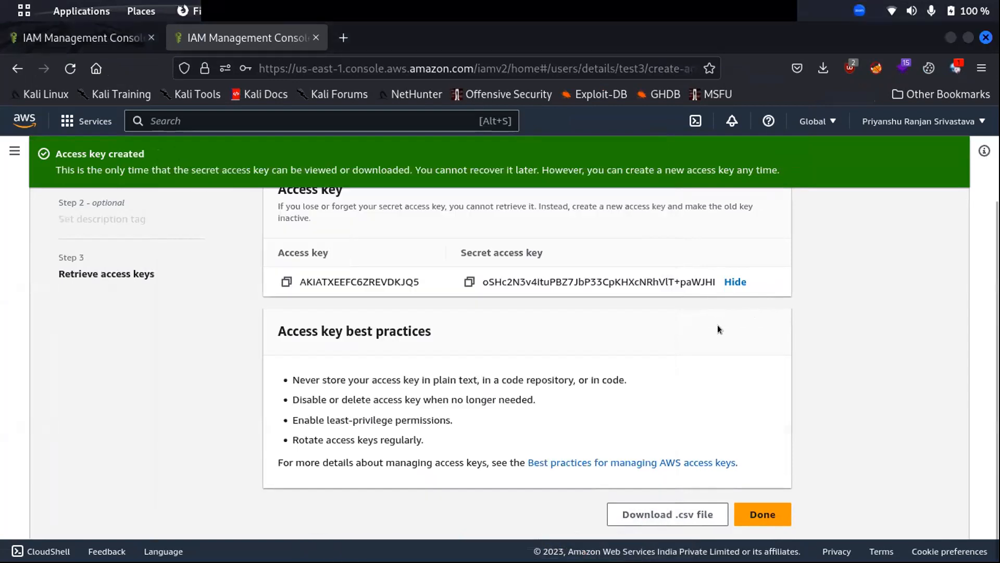
{"action": "left_click", "coordinate": [470, 281]}
{"action": "key", "text": "alt+Tab"}
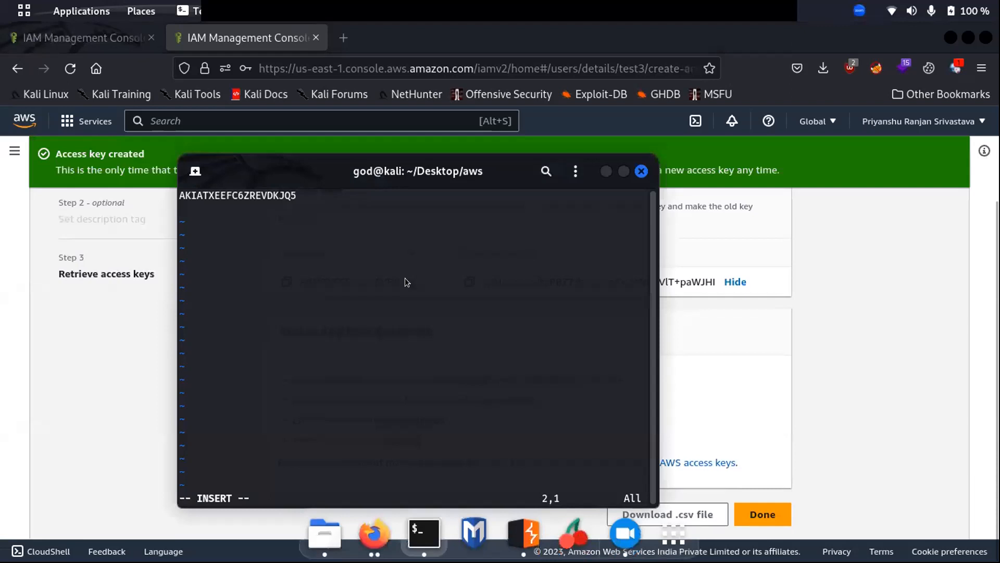
{"action": "key", "text": "ctrl+shift+v"}
{"action": "key", "text": "Escape"}
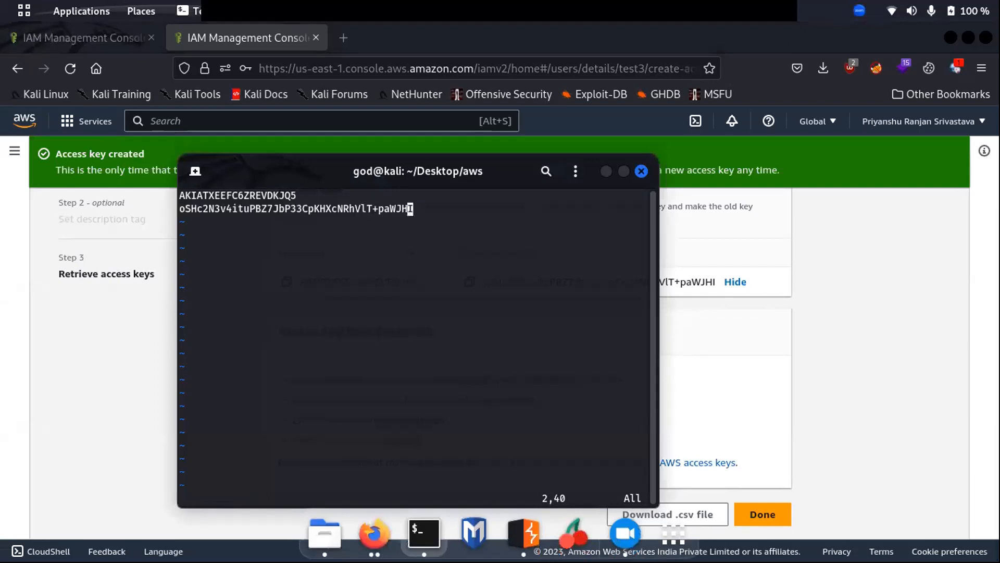
{"action": "type", "text": ":wq"}
{"action": "key", "text": "Return"}
{"action": "type", "text": "cat "}
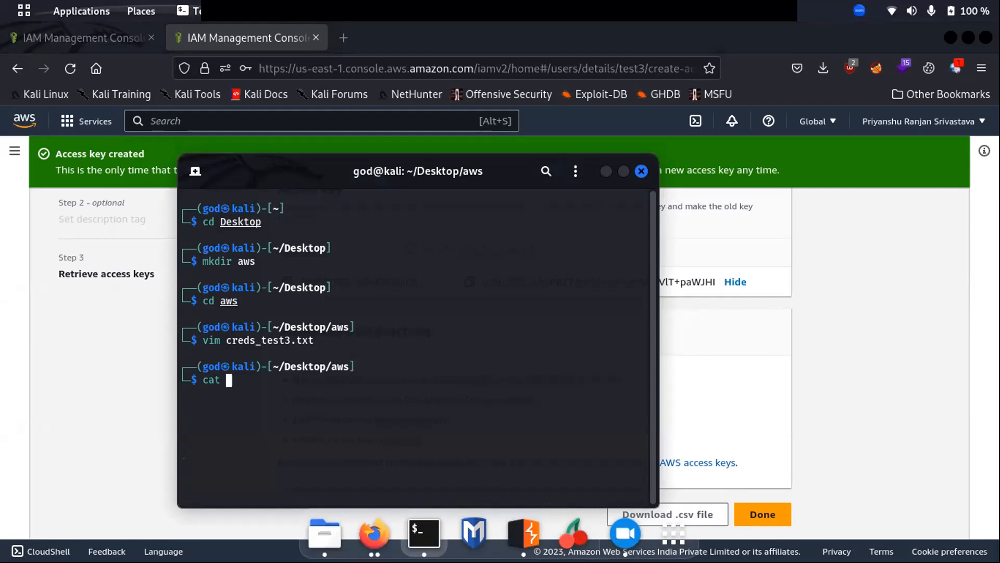
{"action": "type", "text": "creeeeeeeeeeeeeeeeee"}
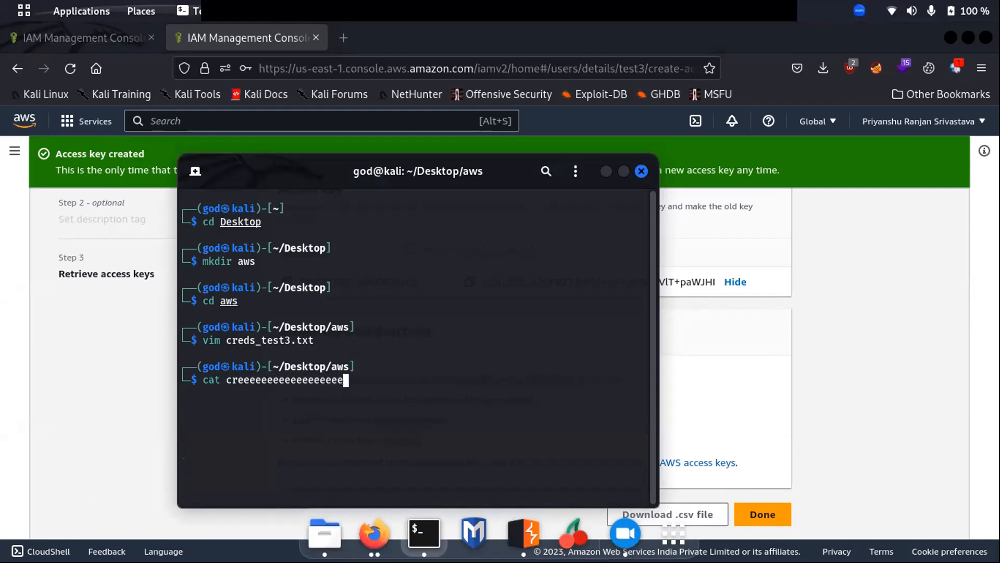
{"action": "type", "text": "eeeeeeeeeeeeeeeeeeeeeeeeeeeeeeeeeeeeeeeeeeeeeeeeeeeeeeeeeeeeeeeeeeeeeeeeeeeeeeeeeeeeeeeeeeeeeeeeeeeeeeeeeeeeeeeeeeeeeeeeeeeeeeeeeeeeeeeee"}
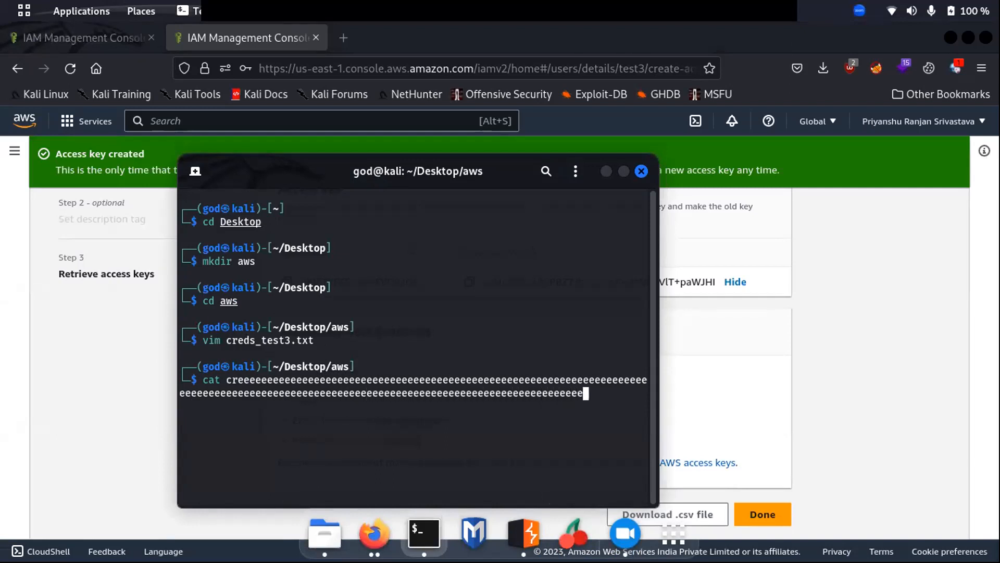
Display creds_test3.txt with cat and select its access key ID and secret access key lines.
{"action": "key", "text": "ctrl+c"}
{"action": "key", "text": "ctrl+c"}
{"action": "key", "text": "ctrl+c"}
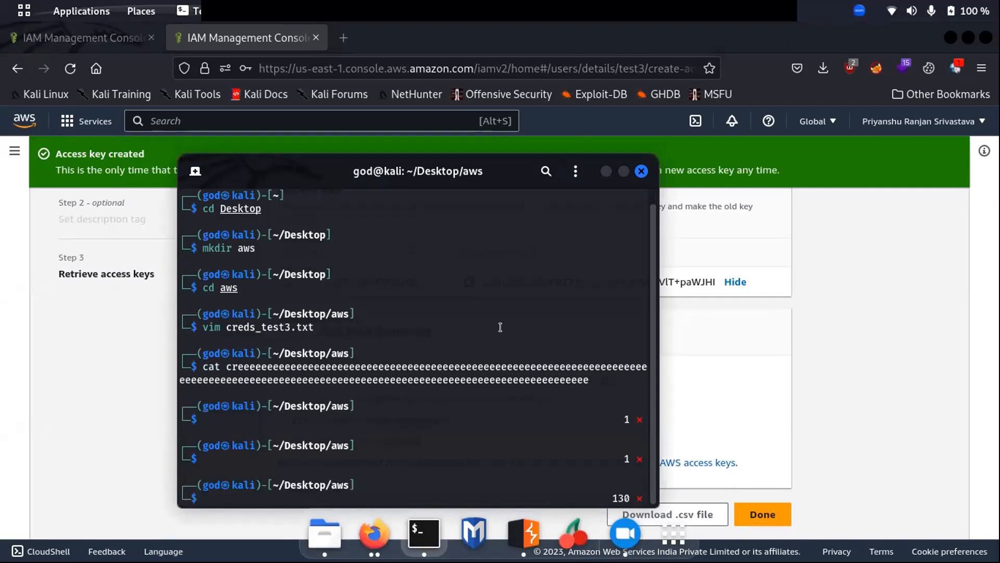
{"action": "type", "text": "cat cre"}
{"action": "key", "text": "Tab"}
{"action": "key", "text": "Return"}
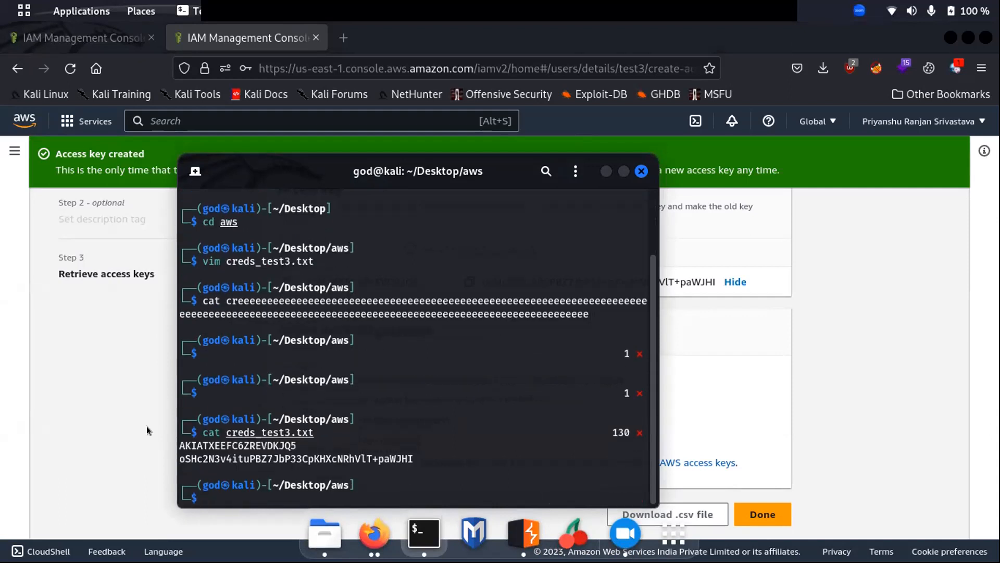
{"action": "double_click", "coordinate": [276, 446]}
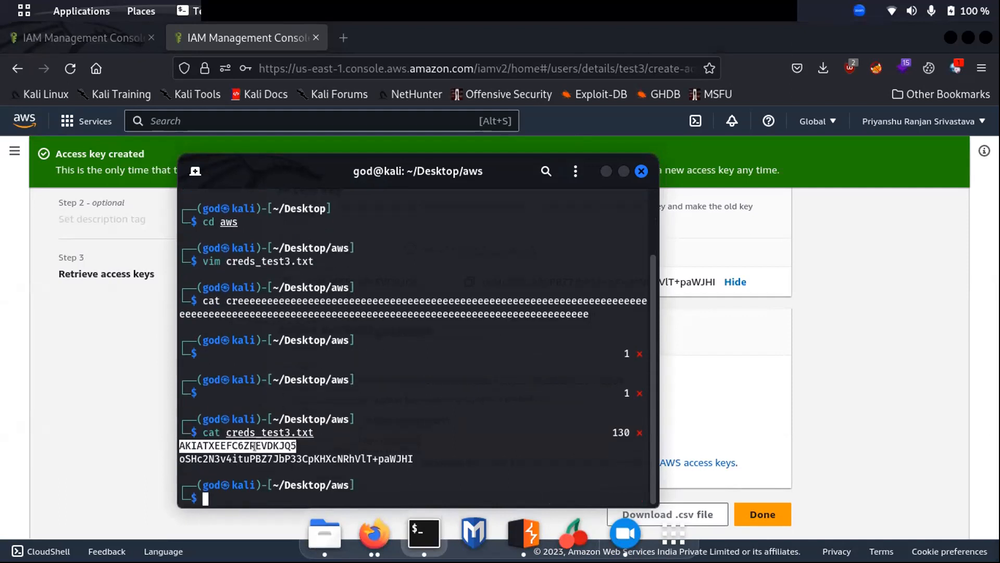
{"action": "double_click", "coordinate": [280, 454]}
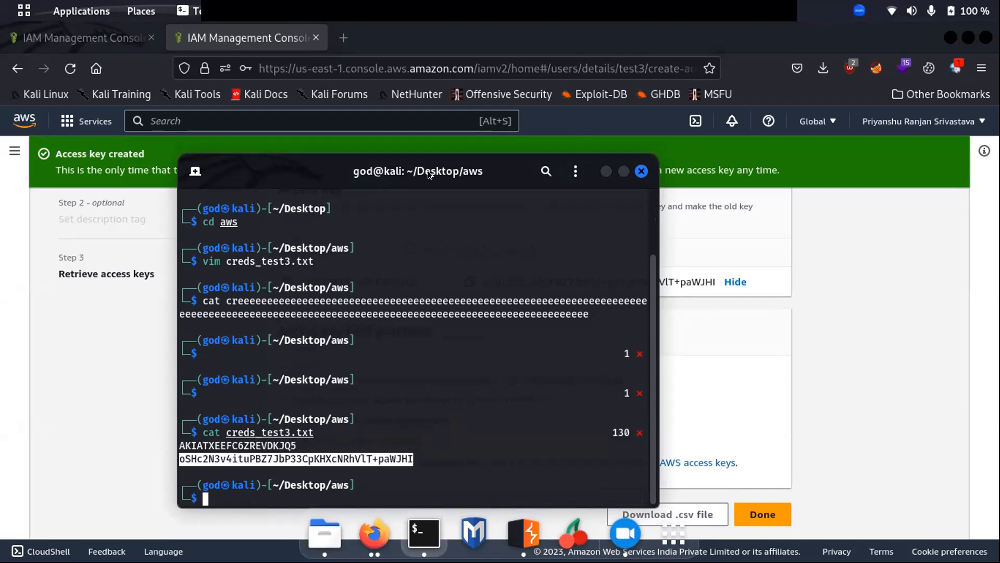
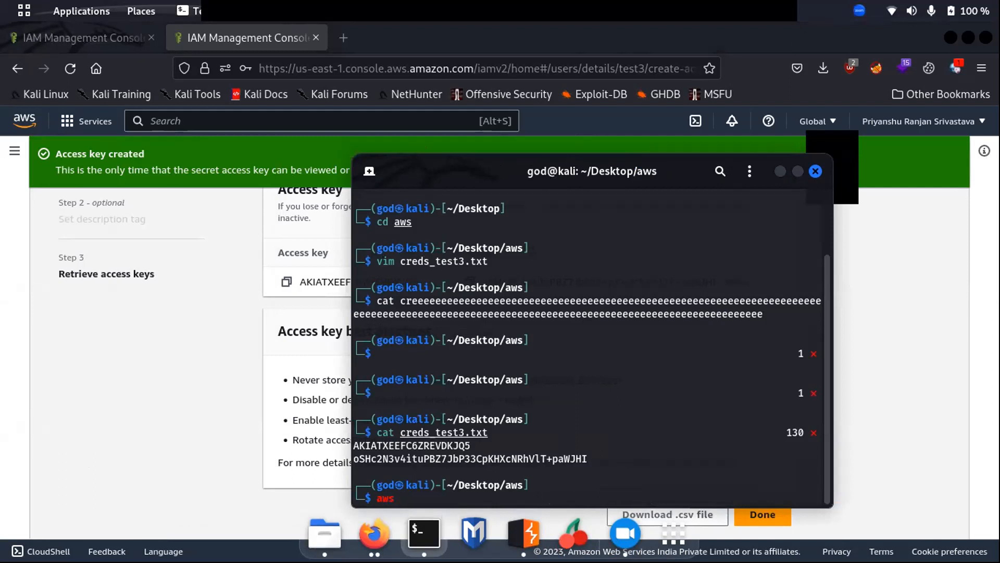
Run 'sudo apt install -y aws-cli' with the sudo password; the package cannot be located.
{"action": "type", "text": "-cli"}
{"action": "key", "text": "Left"}
{"action": "key", "text": "Left"}
{"action": "key", "text": "Left"}
{"action": "key", "text": "Left"}
{"action": "key", "text": "Left"}
{"action": "key", "text": "Left"}
{"action": "type", "text": "sudo apt "}
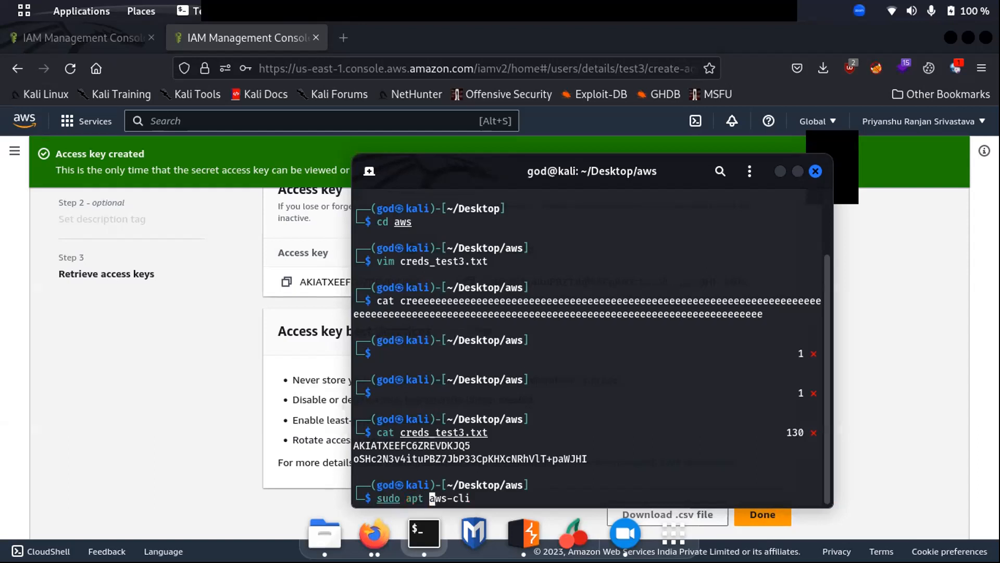
{"action": "type", "text": "install "}
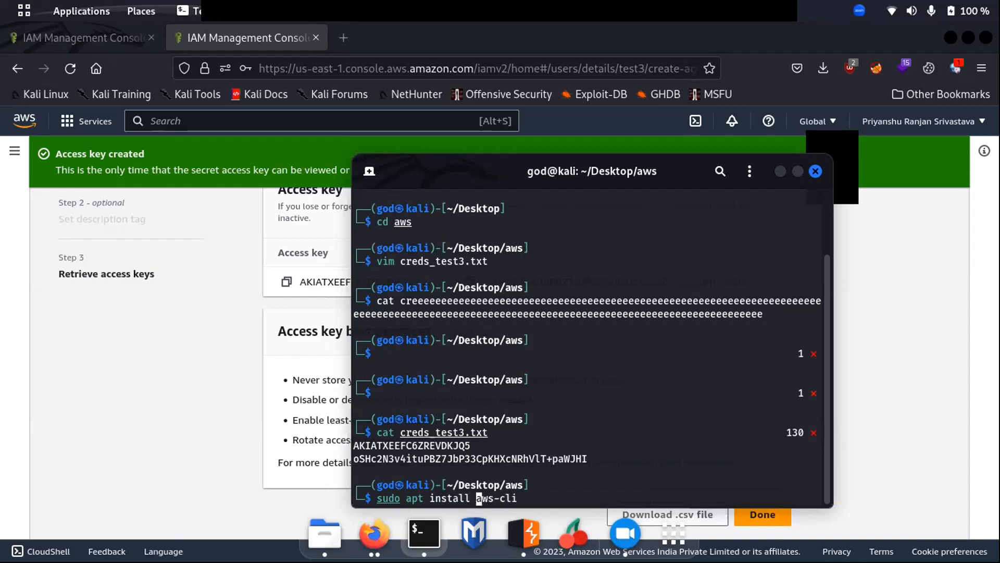
{"action": "type", "text": "-y"}
{"action": "key", "text": "Return"}
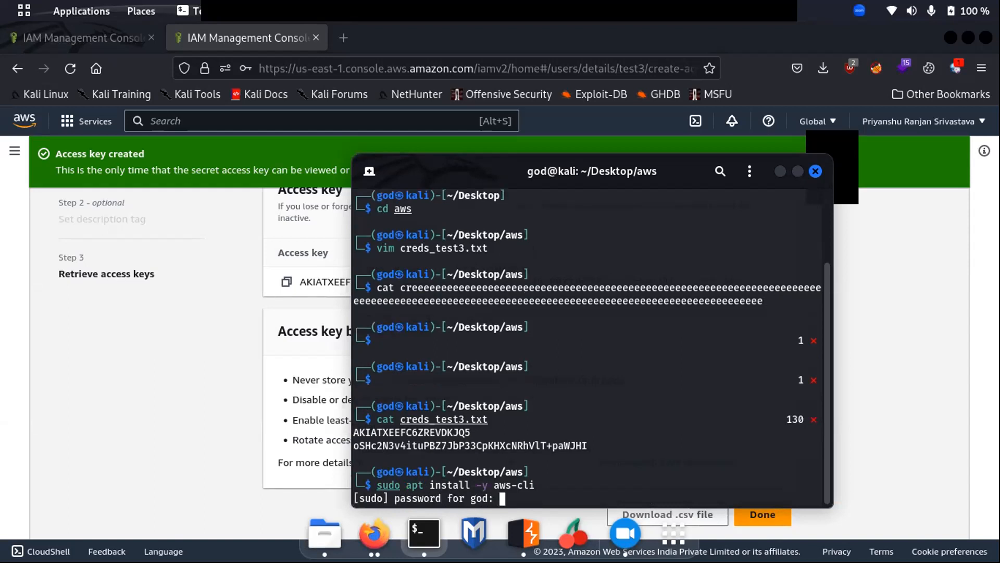
{"action": "key", "text": "Return"}
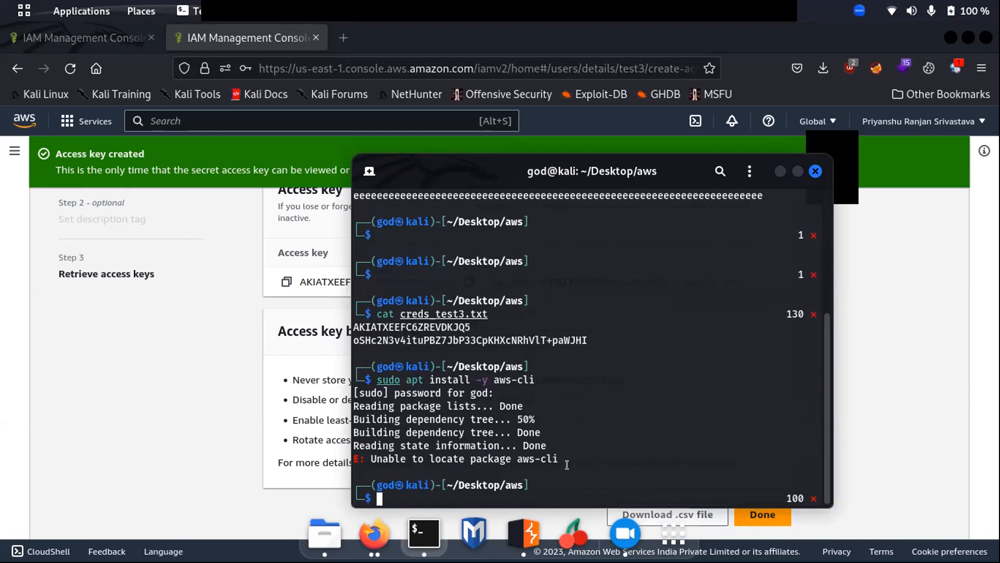
Retry the install as 'sudo apt install -y aws', which also fails to locate the package.
{"action": "key", "text": "Up"}
{"action": "key", "text": "Left"}
{"action": "key", "text": "Left"}
{"action": "key", "text": "Delete"}
{"action": "key", "text": "Delete"}
{"action": "key", "text": "BackSpace"}
{"action": "key", "text": "BackSpace"}
{"action": "key", "text": "Return"}
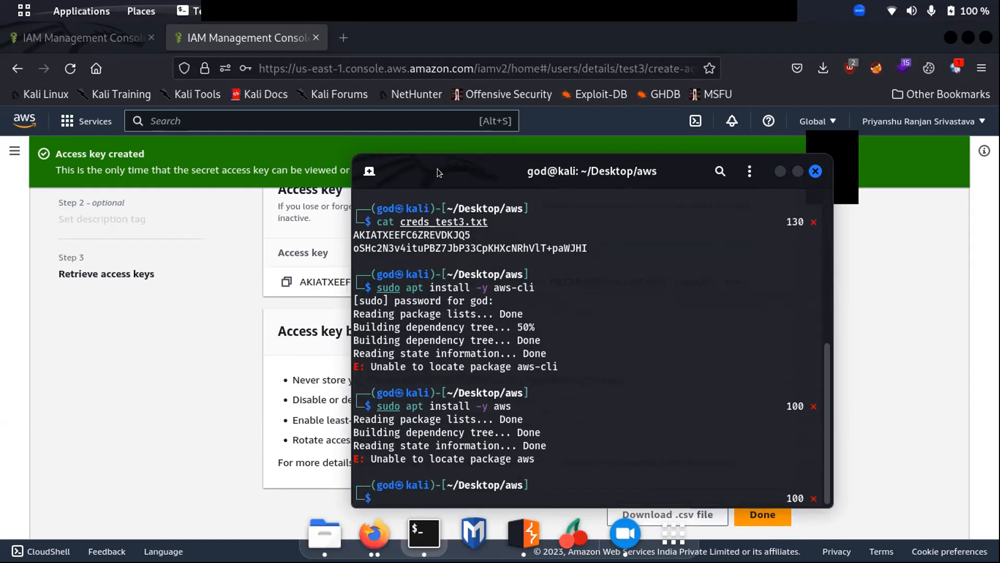
Search the web for 'install aws cli' in a new Firefox tab and open the AWS guide.
{"action": "left_click", "coordinate": [323, 36]}
{"action": "key", "text": "ctrl+t"}
{"action": "type", "text": "installaws cli"}
{"action": "key", "text": "Return"}
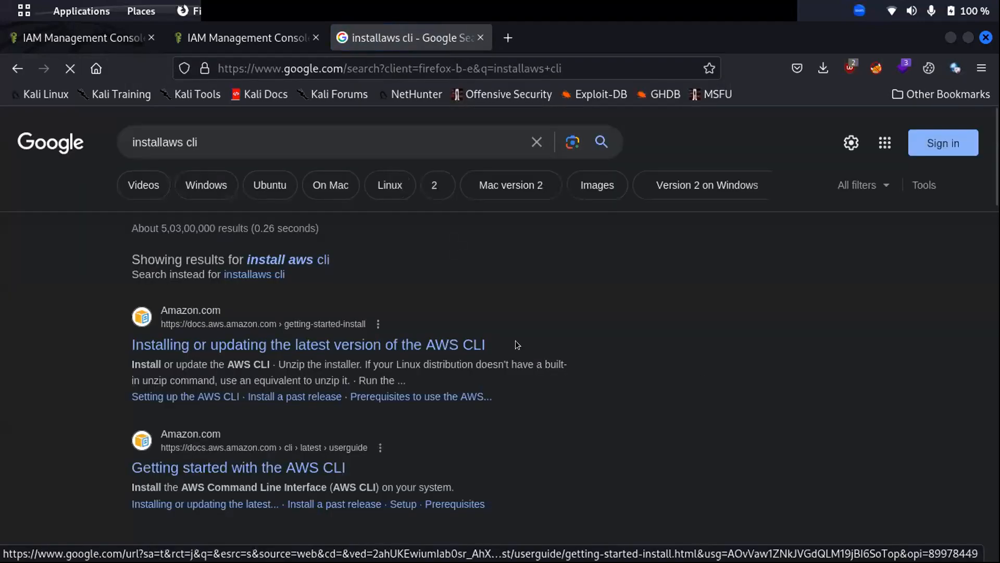
{"action": "left_click", "coordinate": [311, 345]}
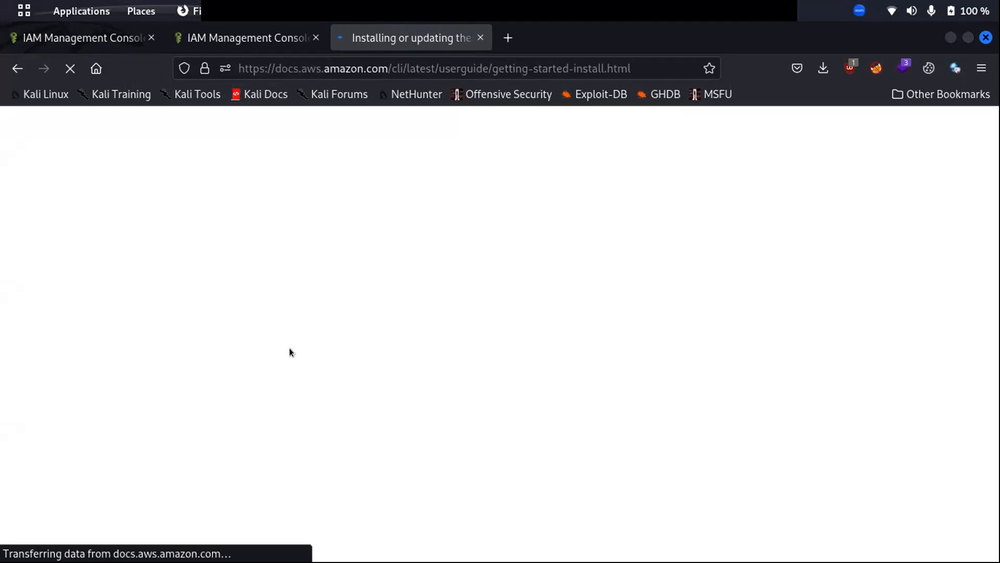
Go to the install/update instructions and expand Linux to the curl download step.
{"action": "scroll", "coordinate": [349, 341], "scroll_direction": "down", "scroll_amount": 3}
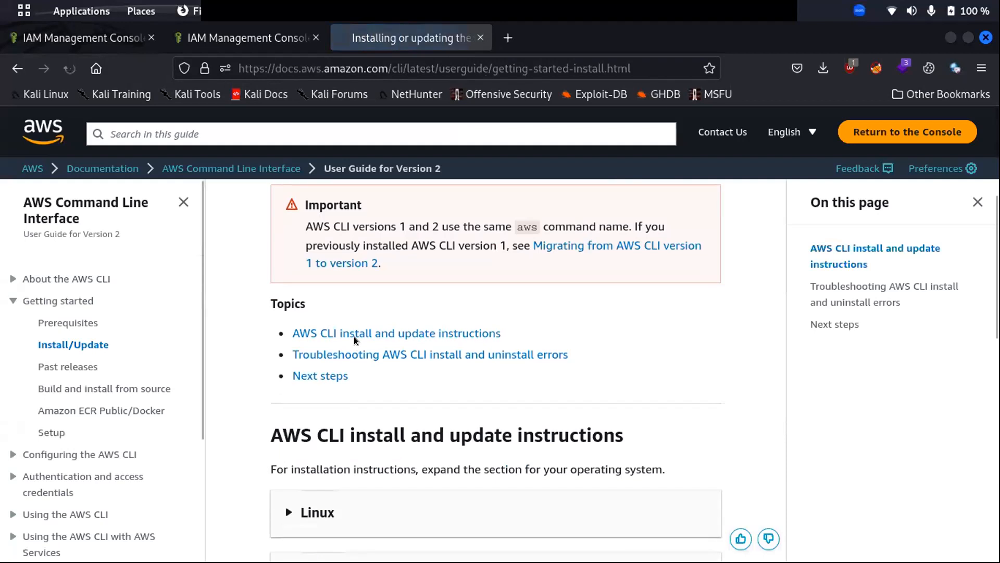
{"action": "left_click", "coordinate": [300, 334]}
{"action": "left_click", "coordinate": [297, 269]}
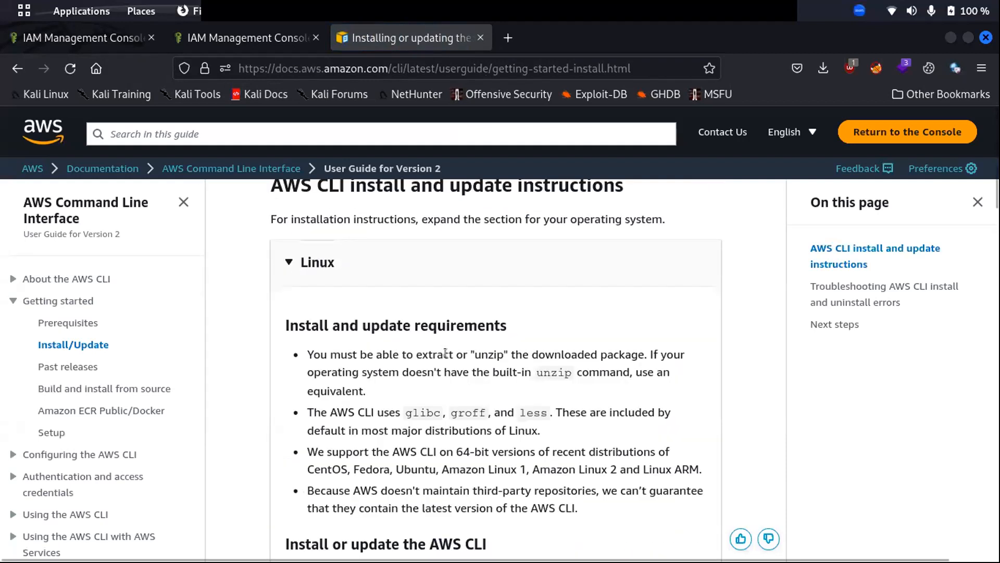
{"action": "scroll", "coordinate": [403, 383], "scroll_direction": "down", "scroll_amount": 6}
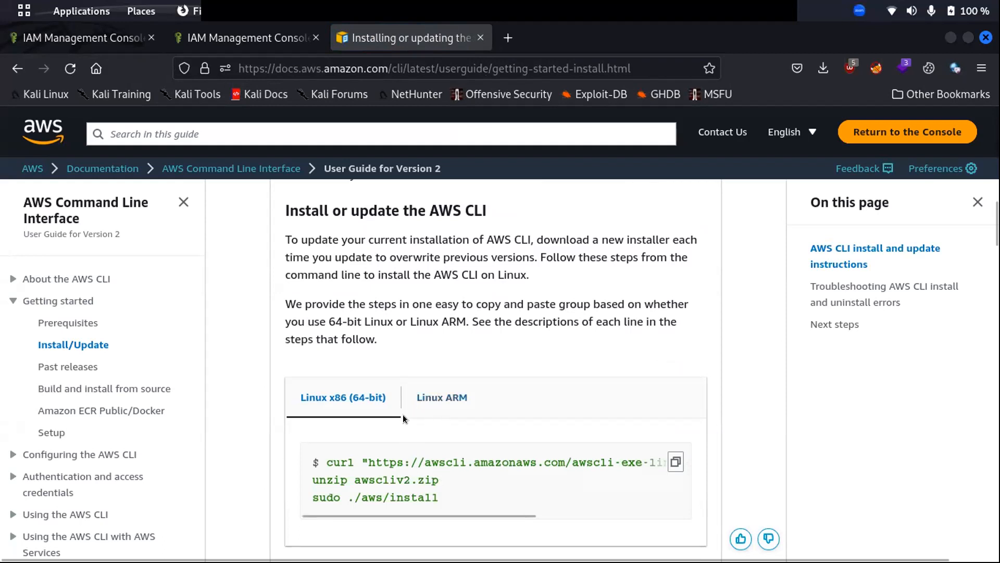
{"action": "scroll", "coordinate": [402, 414], "scroll_direction": "down", "scroll_amount": 5}
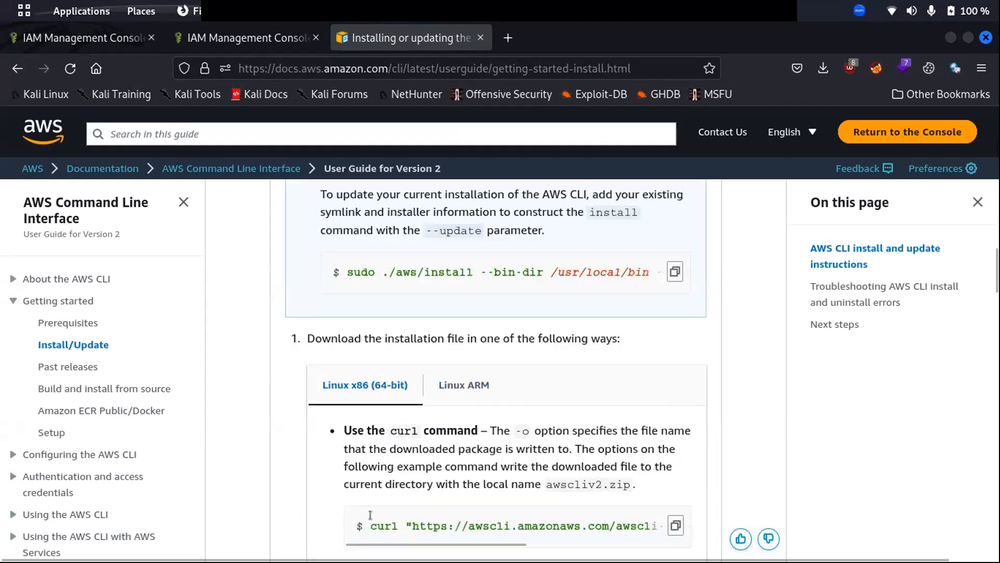
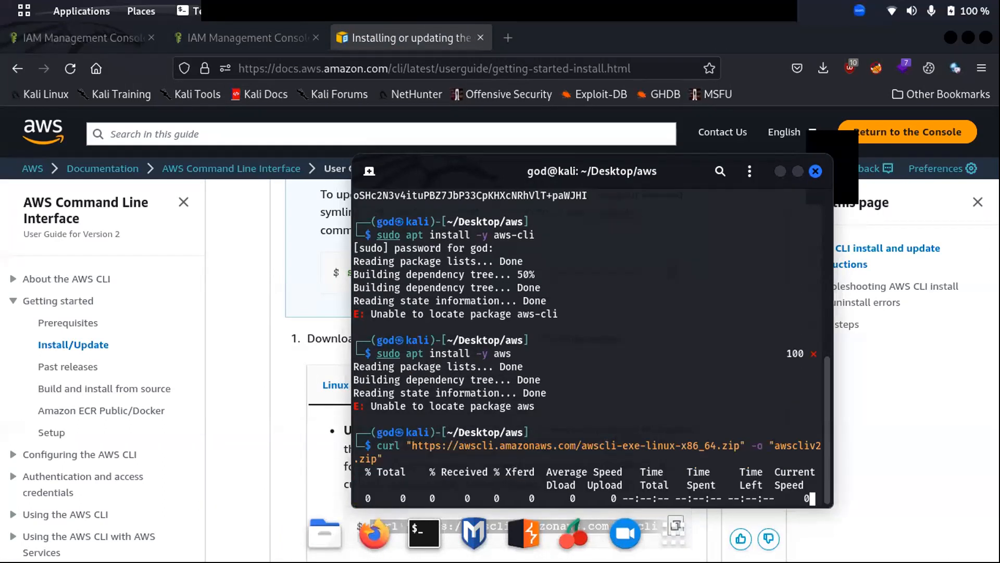
Scroll the AWS install guide to step 4 and copy the 'sudo ./aws/install' command.
{"action": "left_click", "coordinate": [274, 430]}
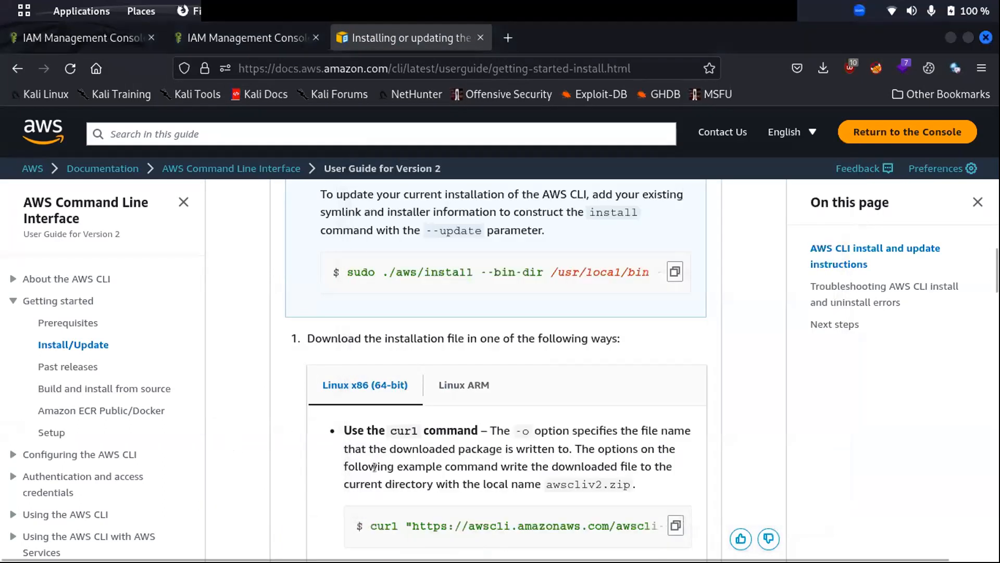
{"action": "scroll", "coordinate": [375, 467], "scroll_direction": "down", "scroll_amount": 5}
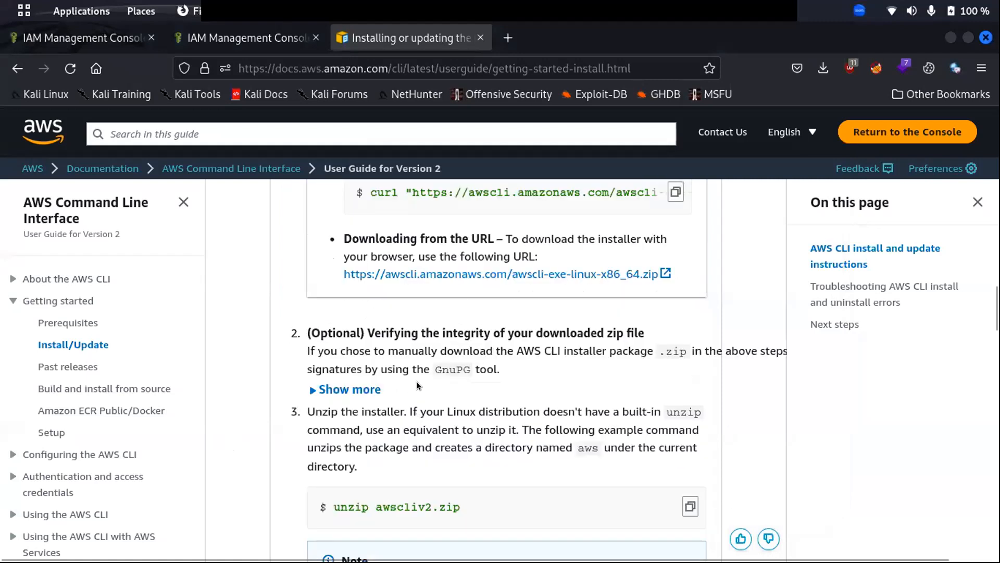
{"action": "scroll", "coordinate": [414, 389], "scroll_direction": "down", "scroll_amount": 5}
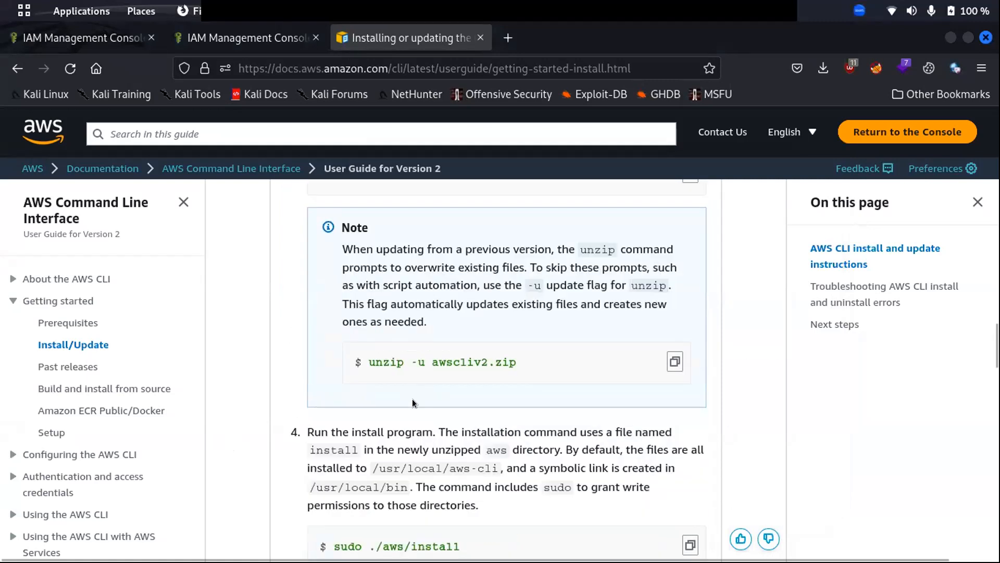
{"action": "scroll", "coordinate": [411, 398], "scroll_direction": "down", "scroll_amount": 3}
{"action": "left_click_drag", "start_coordinate": [463, 379], "coordinate": [337, 380]}
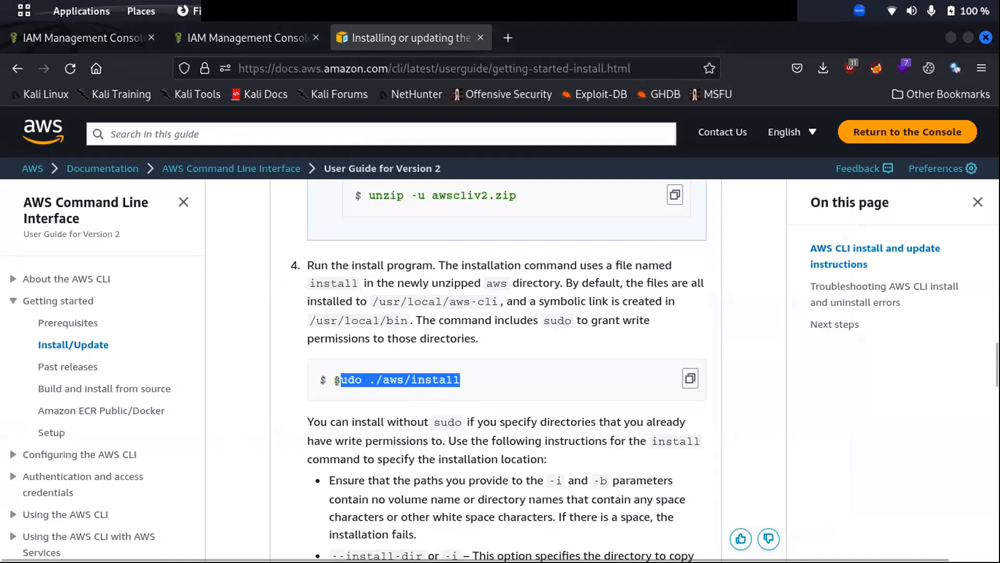
{"action": "left_click", "coordinate": [335, 381]}
{"action": "left_click_drag", "start_coordinate": [473, 382], "coordinate": [325, 371]}
{"action": "key", "text": "ctrl+c"}
Extract awscliv2.zip in the terminal with 'unzip awscliv2.zip'.
{"action": "key", "text": "alt+Tab"}
{"action": "key", "text": "alt+Tab"}
{"action": "key", "text": "alt+Tab"}
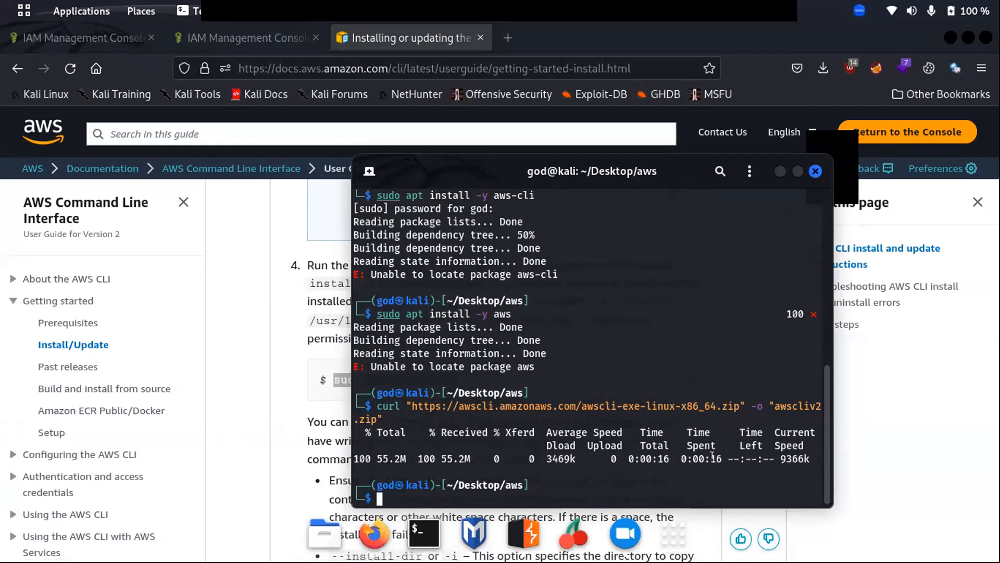
{"action": "type", "text": "unzip"}
{"action": "key", "text": "Tab"}
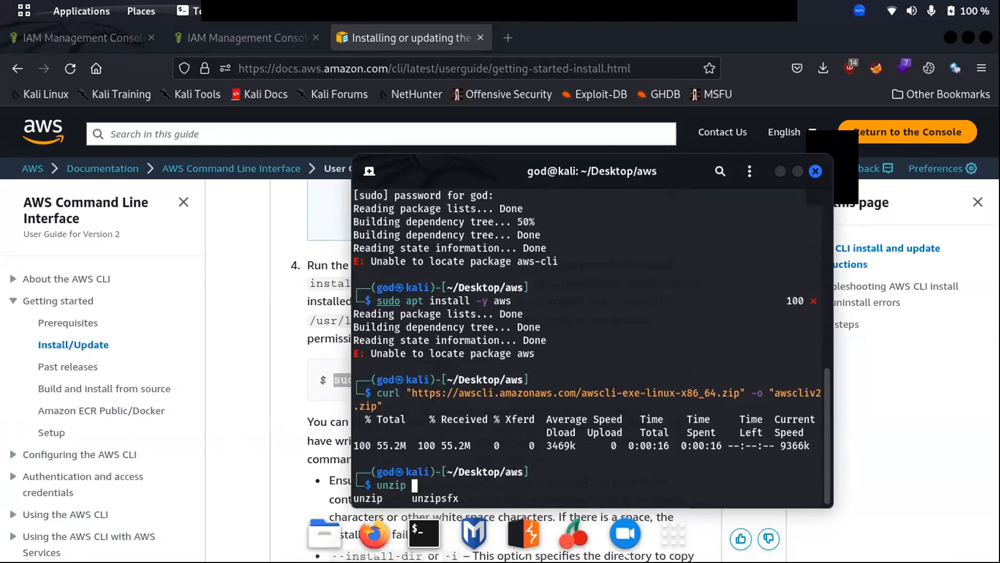
{"action": "type", "text": "aws"}
{"action": "key", "text": "Tab"}
{"action": "key", "text": "Left"}
{"action": "key", "text": "Left"}
{"action": "key", "text": "Left"}
{"action": "key", "text": "Left"}
{"action": "key", "text": "Left"}
{"action": "key", "text": "Left"}
{"action": "key", "text": "Left"}
{"action": "key", "text": "Left"}
{"action": "key", "text": "Left"}
{"action": "key", "text": "Left"}
{"action": "key", "text": "Left"}
{"action": "key", "text": "Left"}
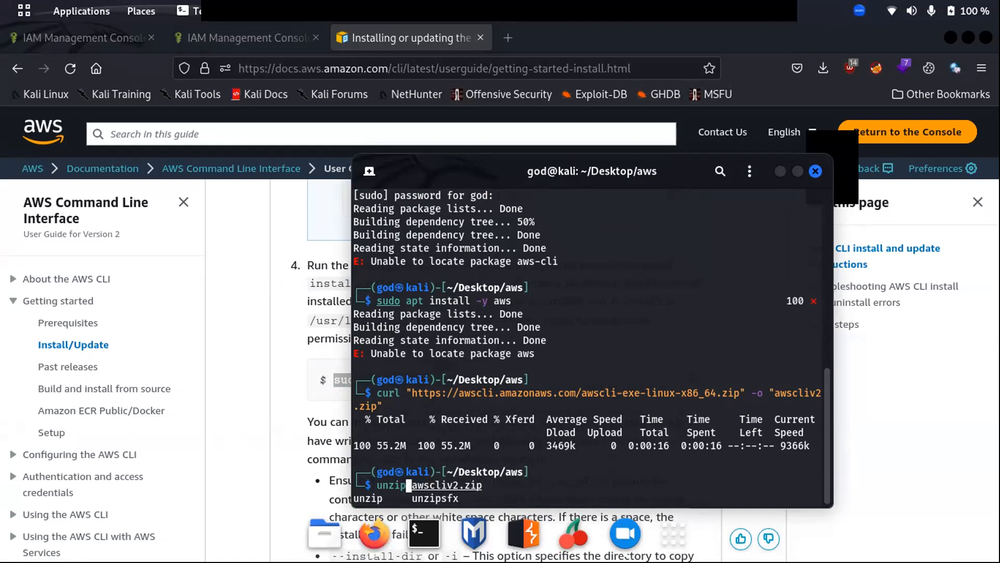
{"action": "key", "text": "Return"}
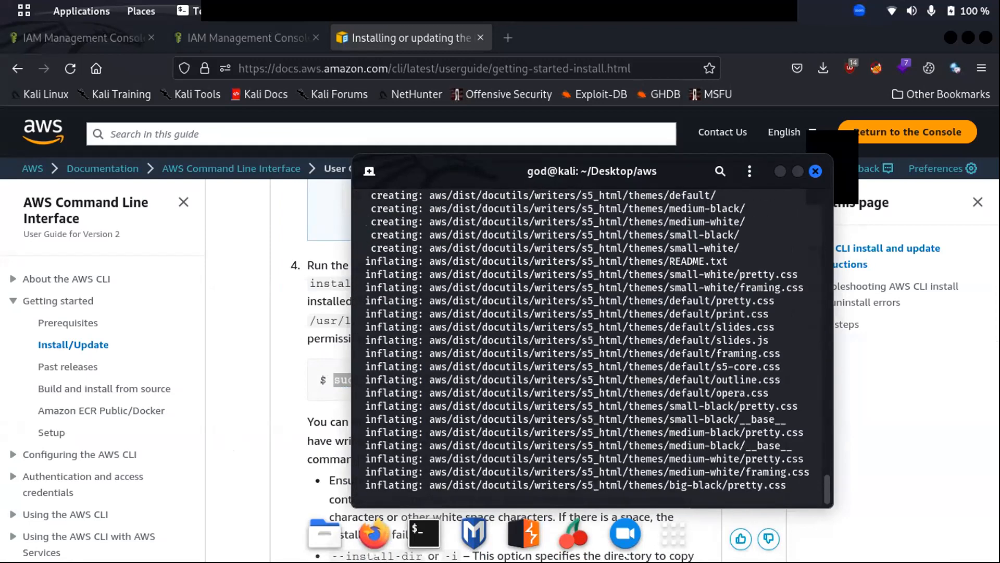
List the folder with 'ls -al' and run the pasted 'sudo ./aws/install' installer.
{"action": "type", "text": "ls "}
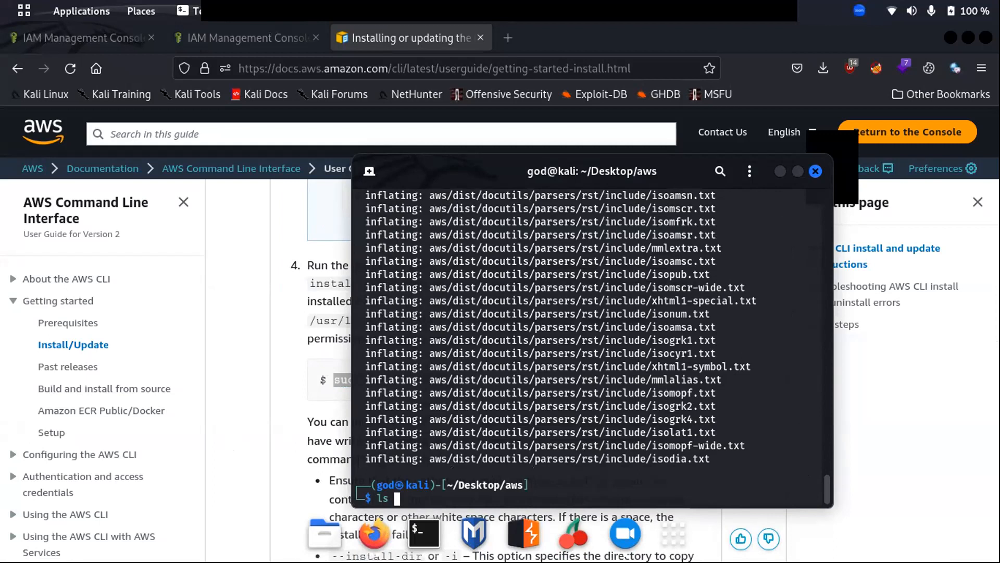
{"action": "type", "text": "-al"}
{"action": "key", "text": "Return"}
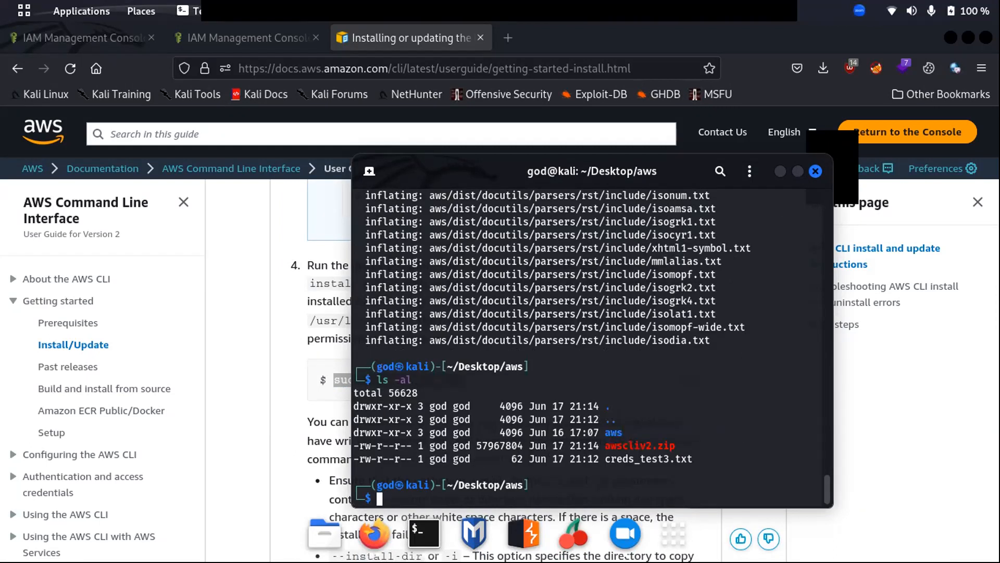
{"action": "key", "text": "ctrl+shift+v"}
{"action": "key", "text": "Return"}
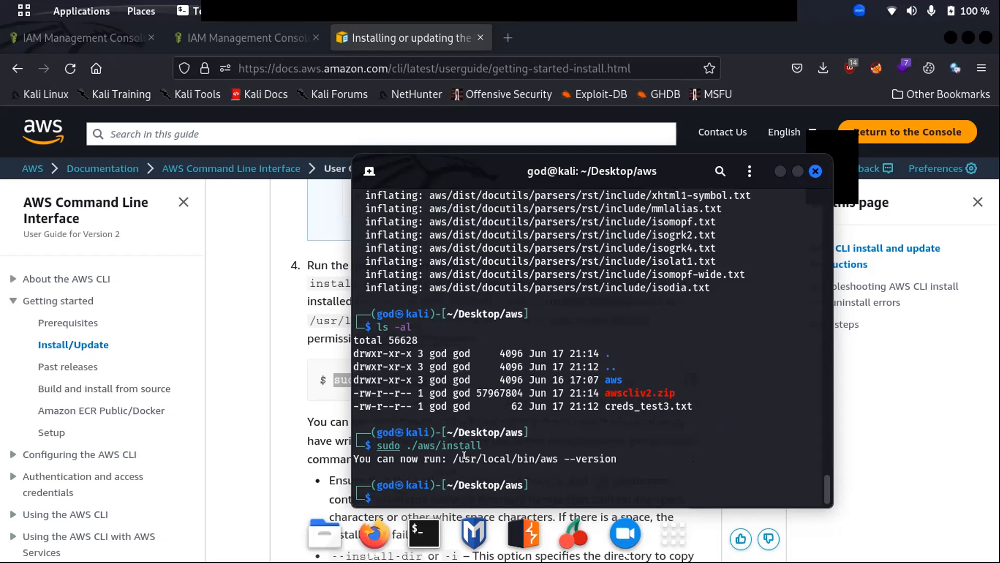
{"action": "type", "text": "aws --help"}
Verify the CLI with 'aws --help' and 'aws help', then start 'aws configure'.
{"action": "key", "text": "Return"}
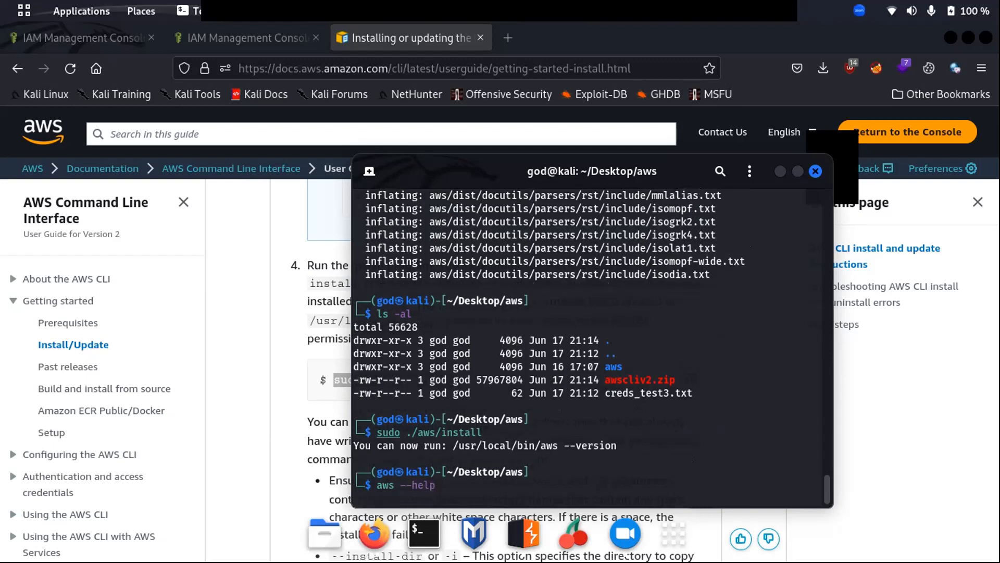
{"action": "type", "text": "aws help"}
{"action": "key", "text": "Return"}
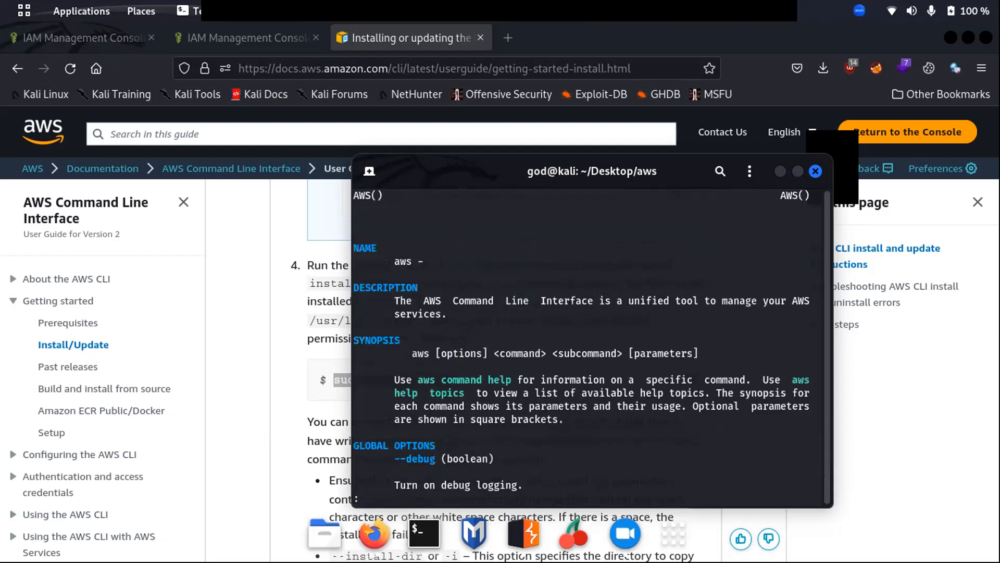
{"action": "key", "text": "q"}
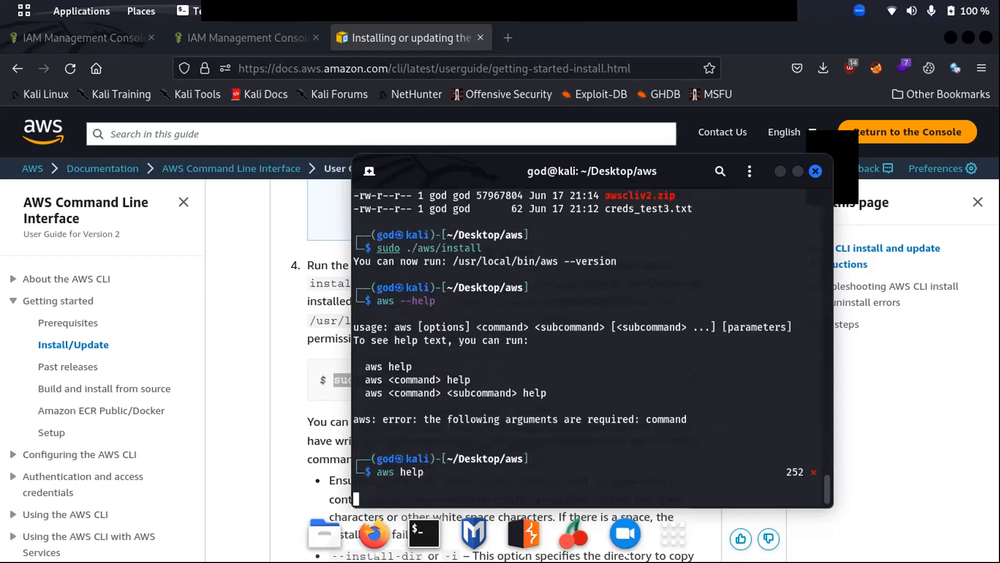
{"action": "type", "text": "aws "}
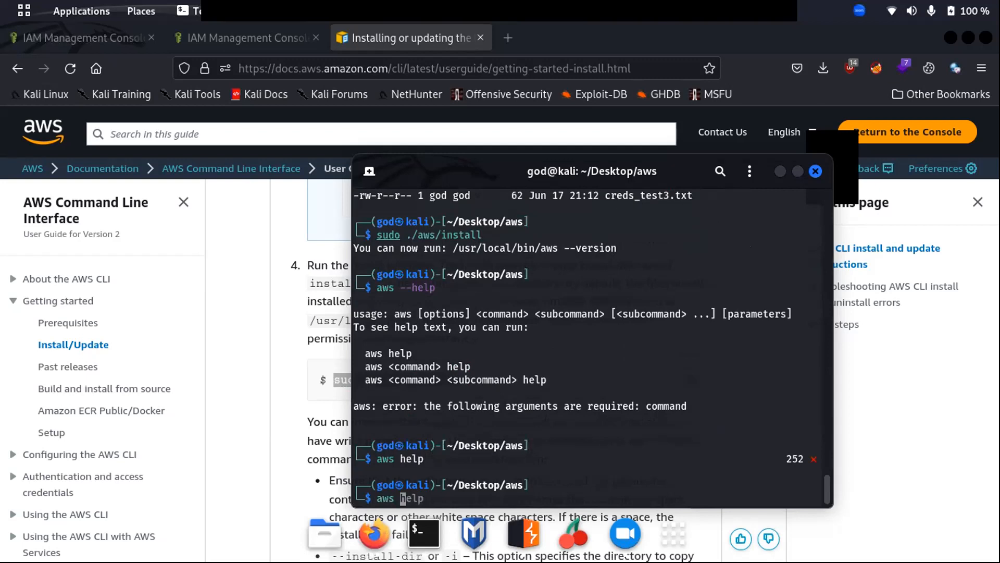
{"action": "type", "text": "configure"}
{"action": "key", "text": "Return"}
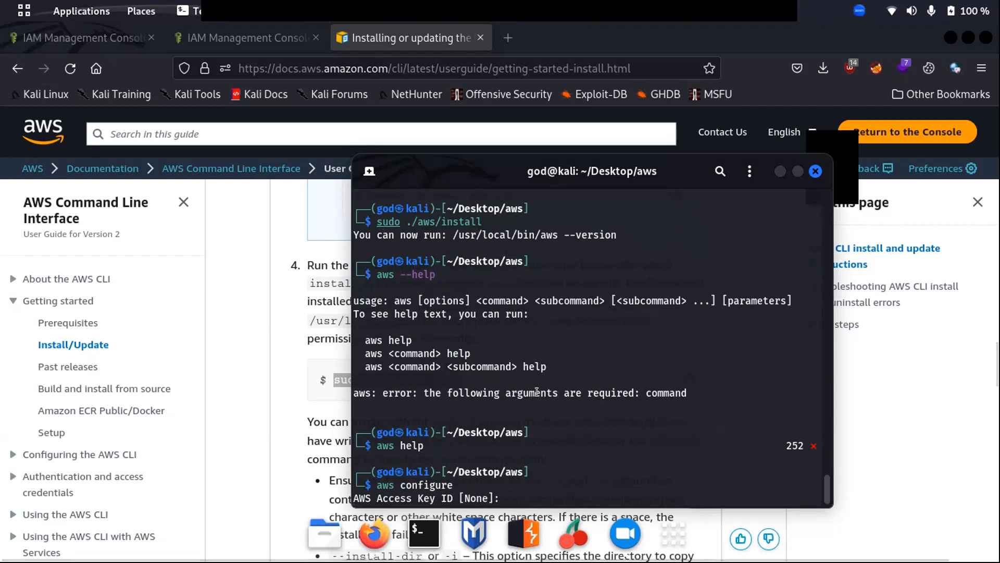
In a new terminal tab, list the files and begin 'cat creds_test3.txt'.
{"action": "key", "text": "ctrl+shift+t"}
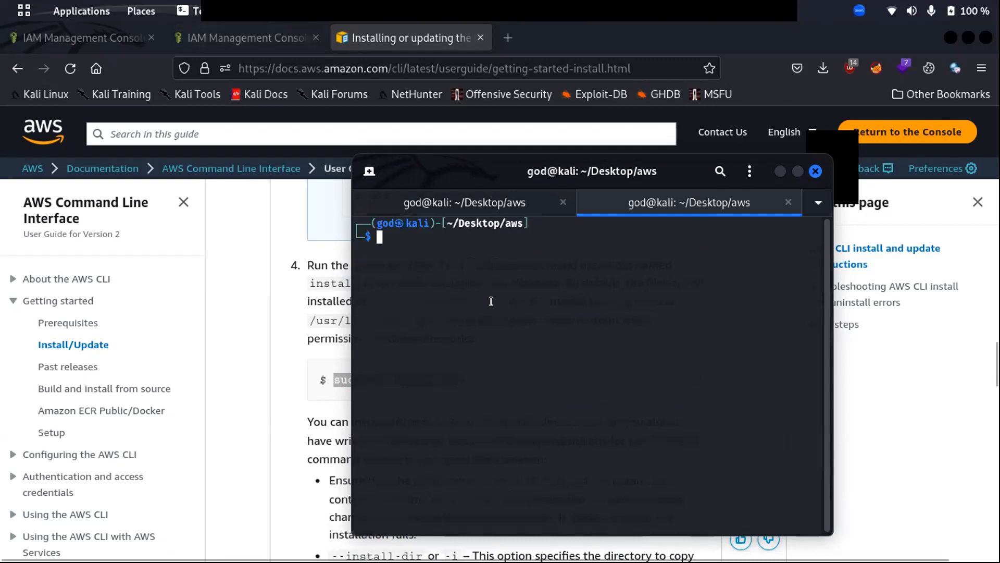
{"action": "type", "text": "cat"}
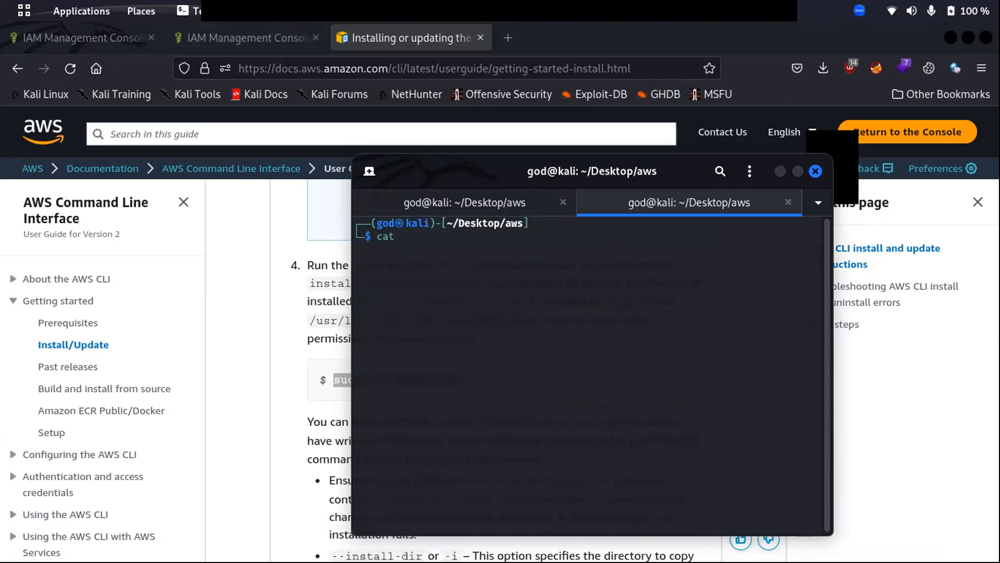
{"action": "key", "text": "BackSpace"}
{"action": "key", "text": "BackSpace"}
{"action": "key", "text": "BackSpace"}
{"action": "key", "text": "BackSpace"}
{"action": "type", "text": "ls"}
{"action": "key", "text": "Return"}
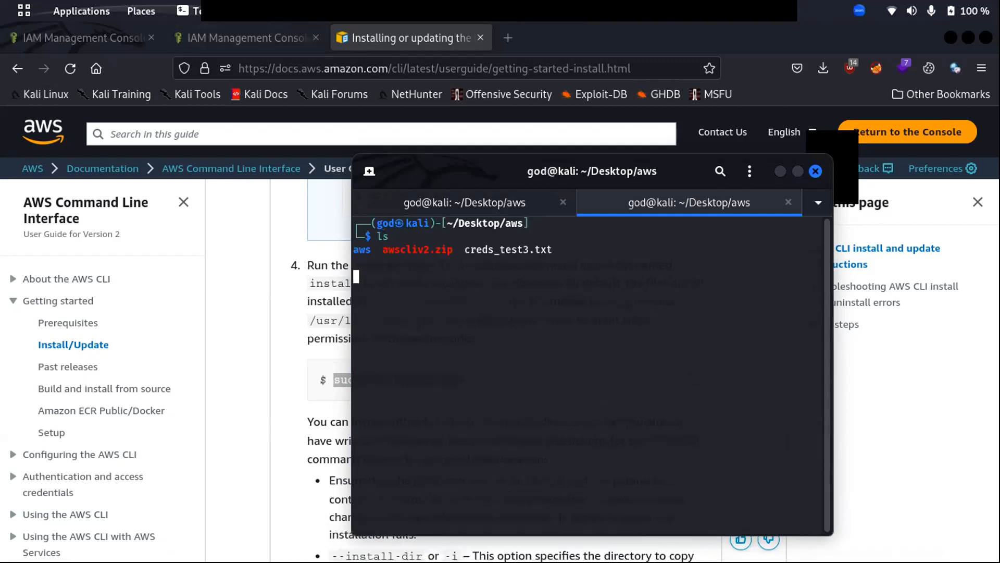
{"action": "type", "text": "cat cre"}
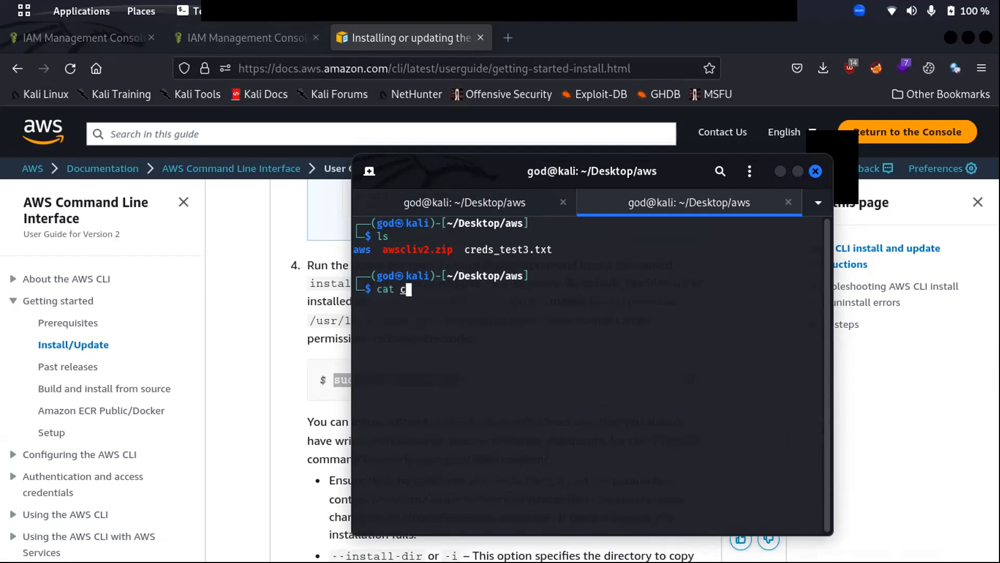
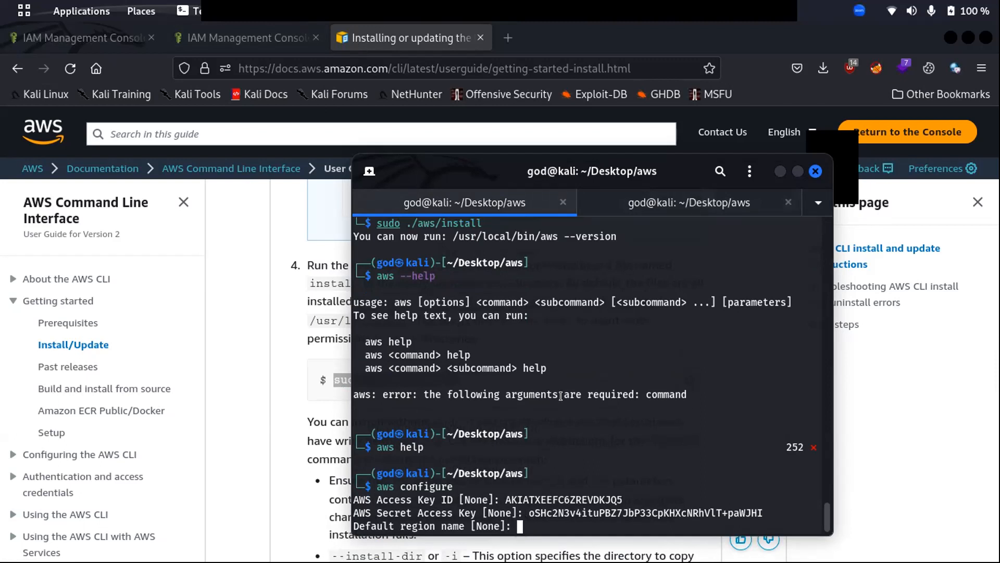
Leave the default region and output format blank, then run 'aws configure --list'.
{"action": "key", "text": "Return"}
{"action": "key", "text": "Return"}
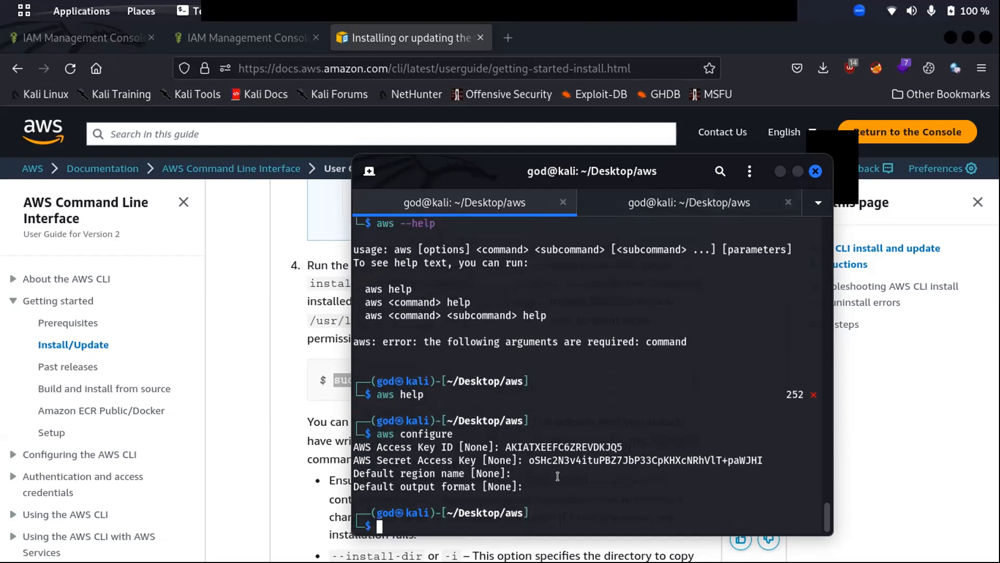
{"action": "type", "text": "aws configur"}
{"action": "type", "text": "e "}
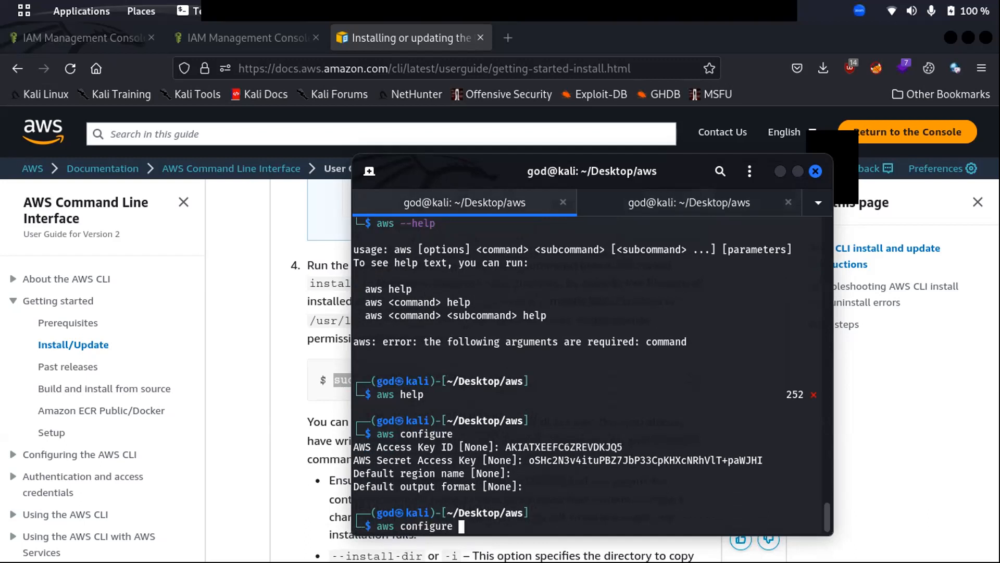
{"action": "type", "text": "--list"}
{"action": "key", "text": "Return"}
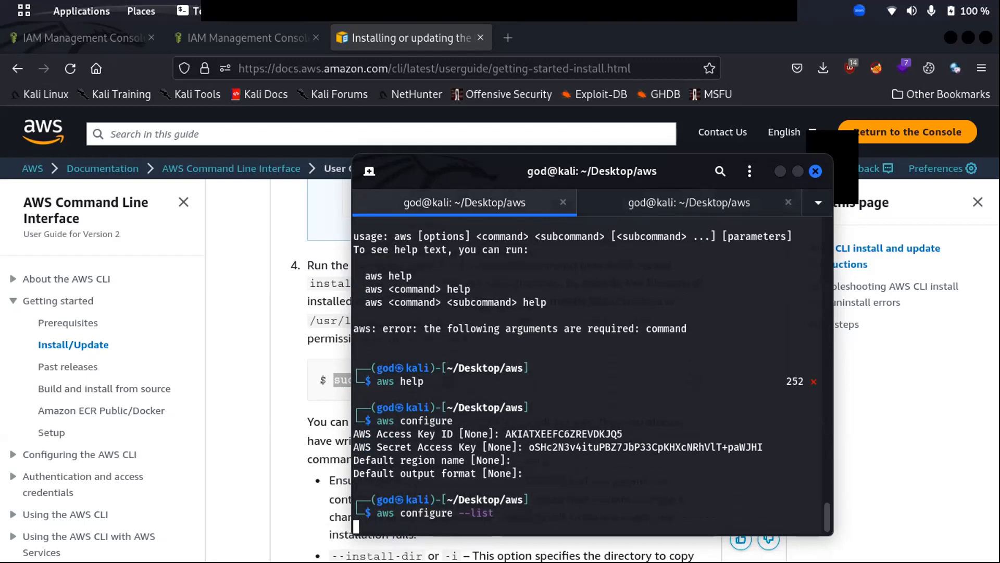
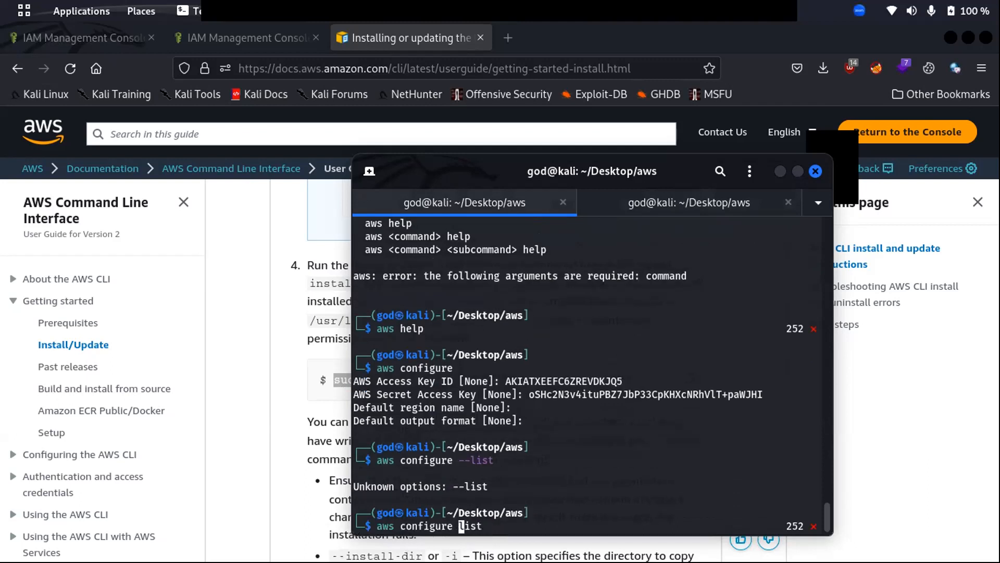
Run the corrected 'aws configure list' to display the stored access key and secret key.
{"action": "key", "text": "Return"}
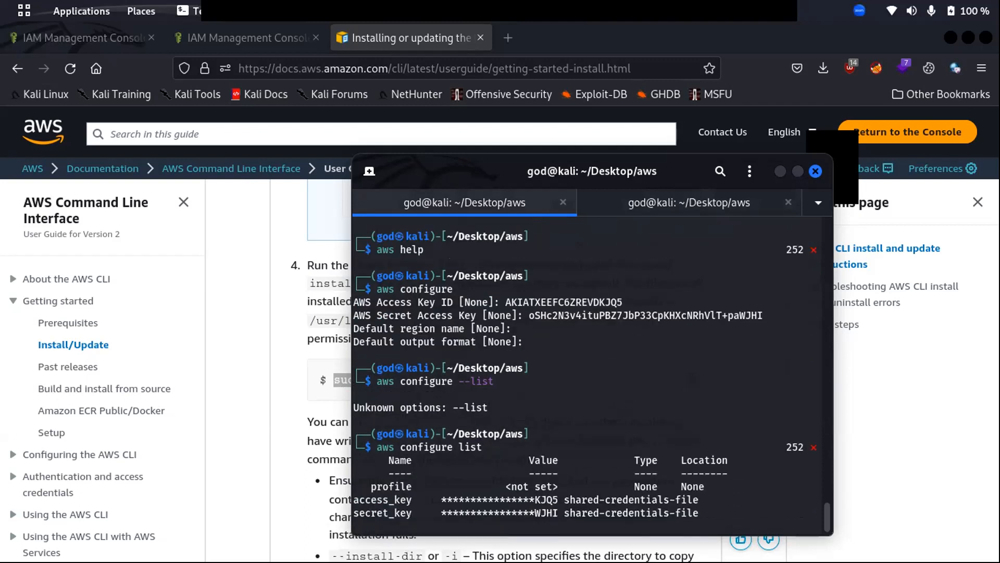
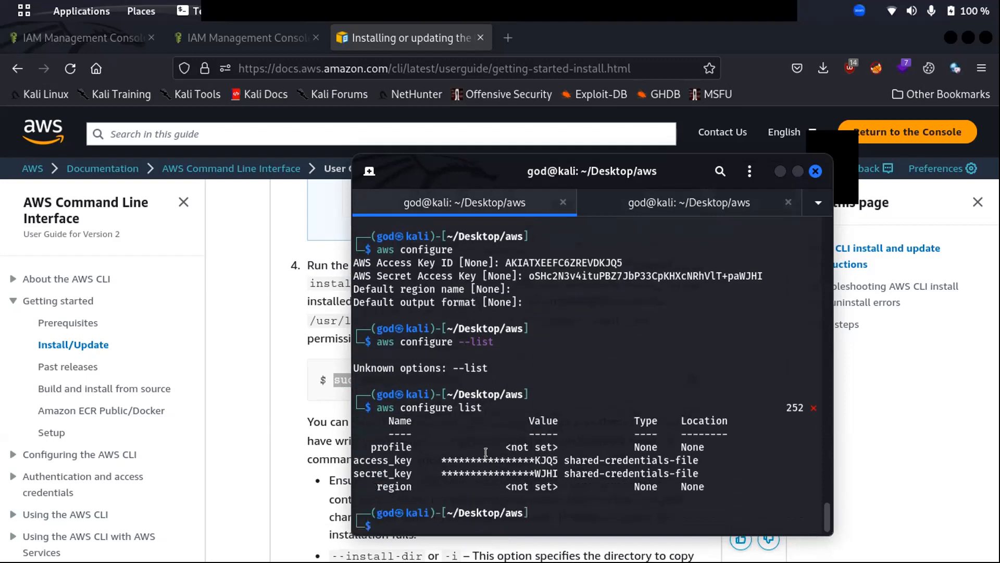
Highlight the stored masked access key in the output, then begin typing 'aws sts a' at the prompt.
{"action": "mouse_move", "coordinate": [559, 459]}
{"action": "left_mouse_down"}
{"action": "mouse_move", "coordinate": [436, 457]}
{"action": "mouse_move", "coordinate": [481, 470]}
{"action": "mouse_move", "coordinate": [575, 471]}
{"action": "mouse_move", "coordinate": [558, 468]}
{"action": "left_mouse_up"}
{"action": "left_click", "coordinate": [439, 469]}
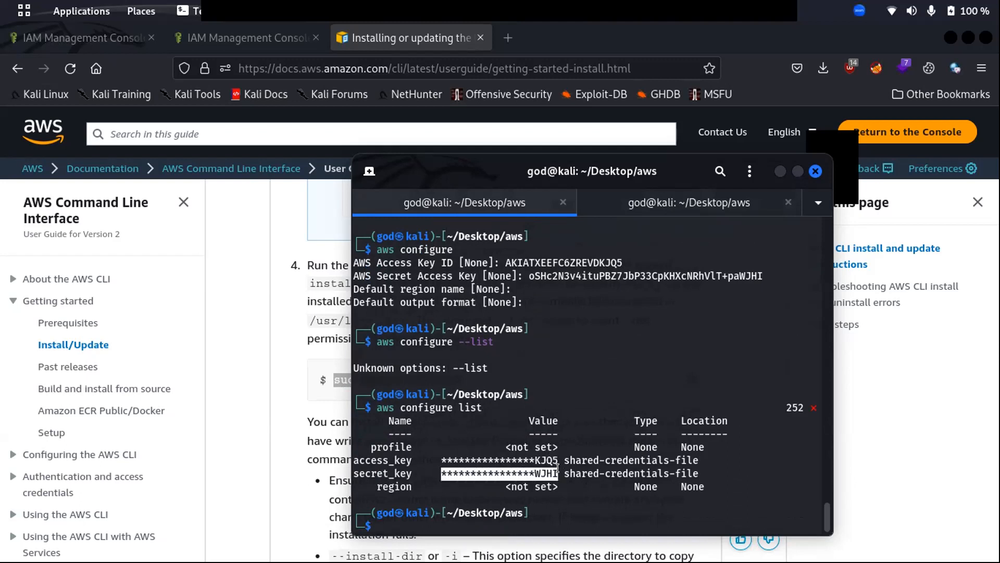
{"action": "left_click", "coordinate": [672, 435]}
{"action": "type", "text": "aws sts a"}
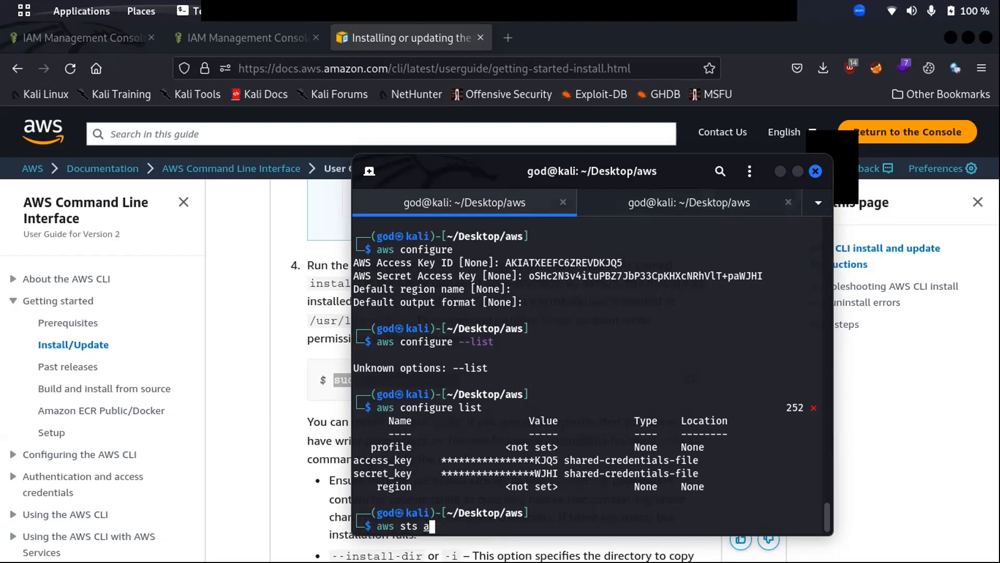
Delete the mistyped 'a' so the prompt reads 'aws sts '.
{"action": "key", "text": "BackSpace"}
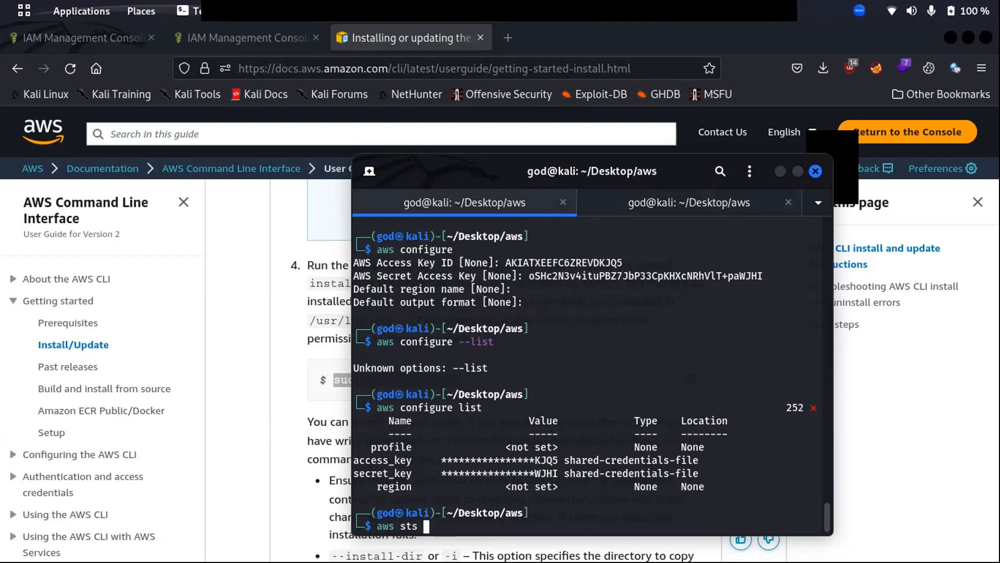
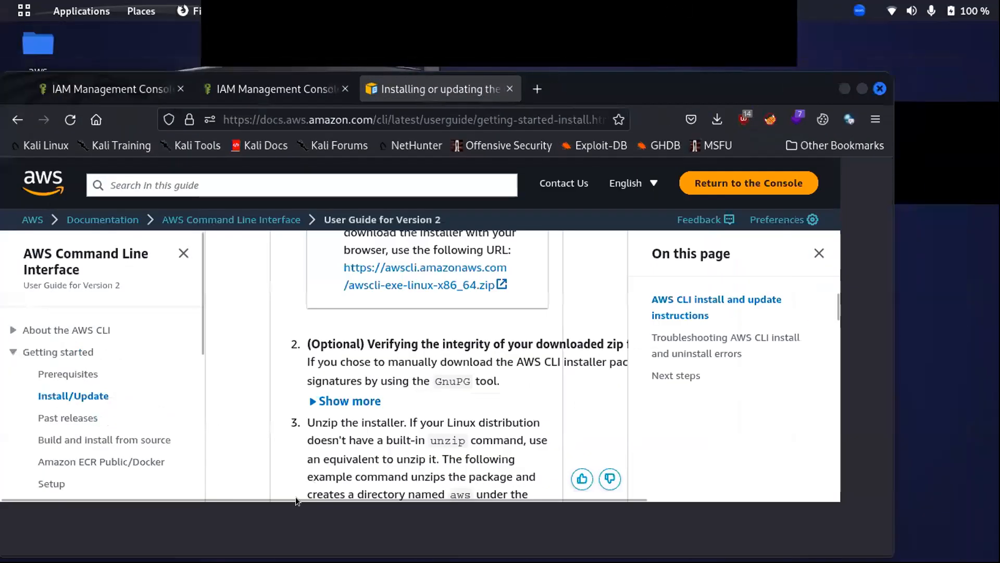
Maximize the Firefox window and search 'aws sts command' in a new tab.
{"action": "left_click_drag", "start_coordinate": [298, 503], "coordinate": [298, 553]}
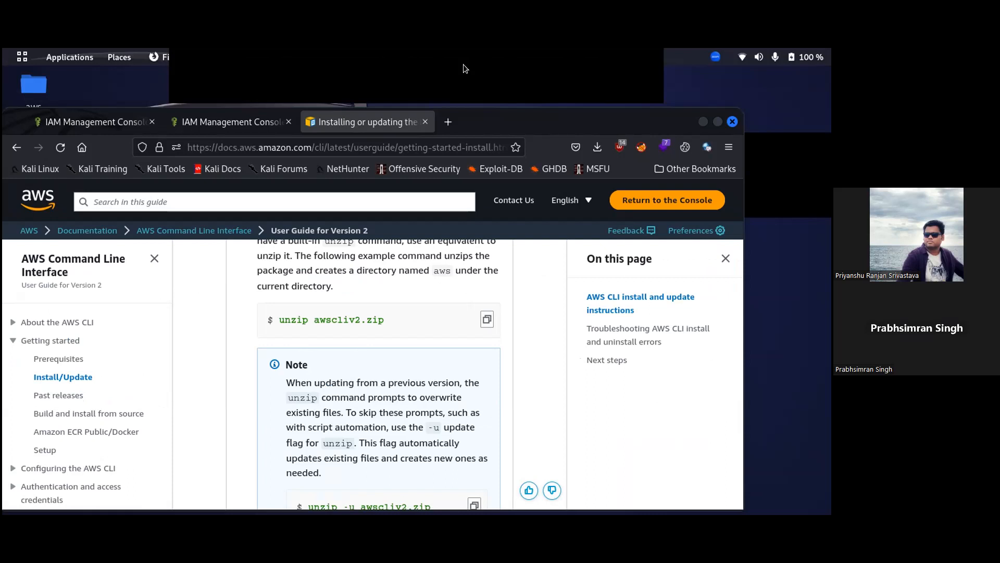
{"action": "left_click", "coordinate": [719, 122]}
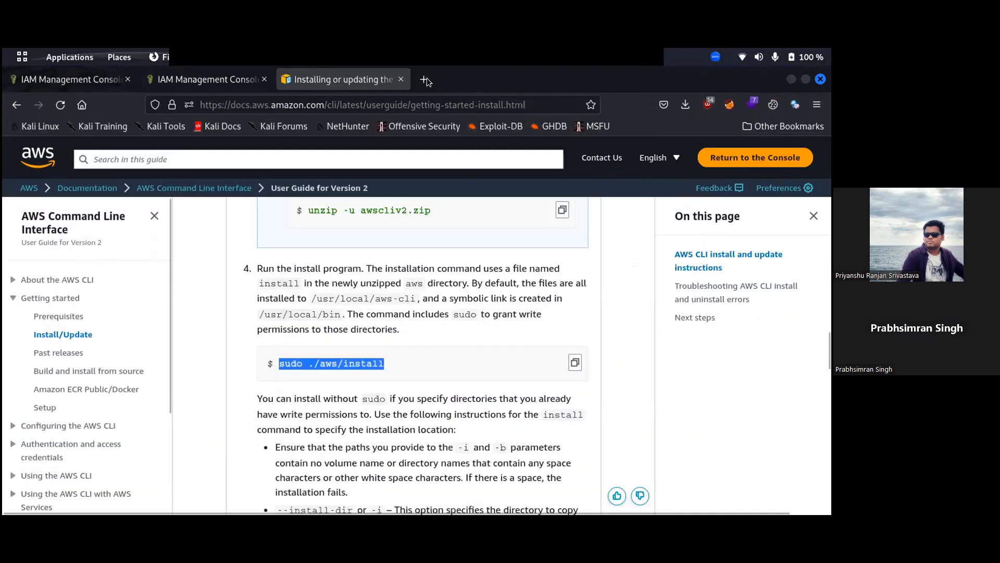
{"action": "left_click", "coordinate": [425, 79]}
{"action": "type", "text": "aws"}
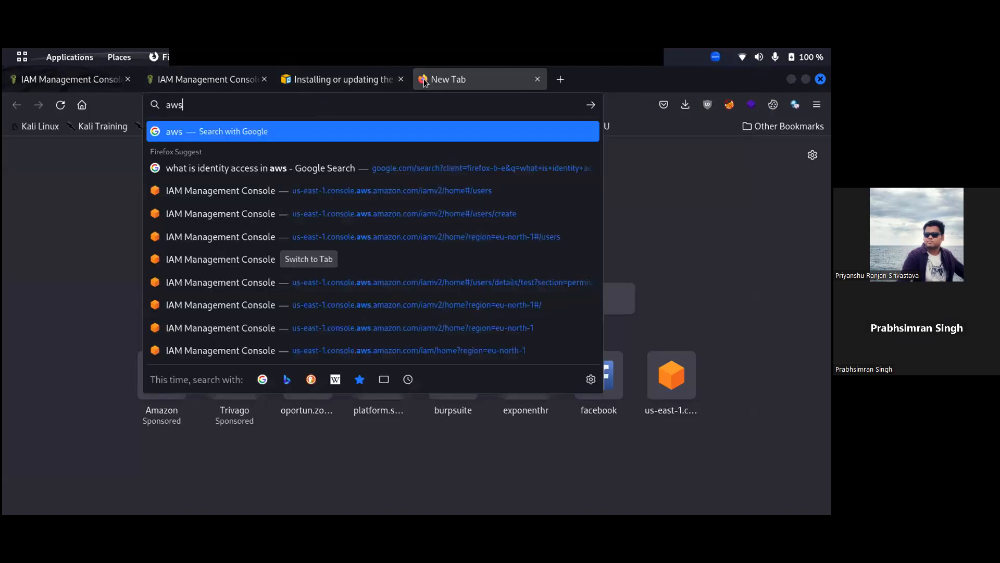
{"action": "type", "text": " sts co"}
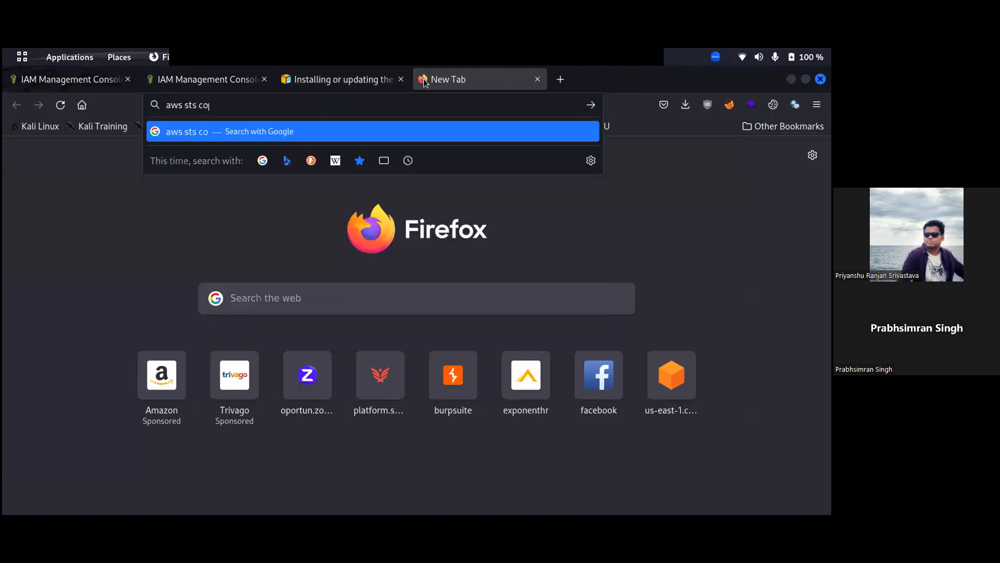
{"action": "type", "text": "mmand"}
{"action": "key", "text": "Return"}
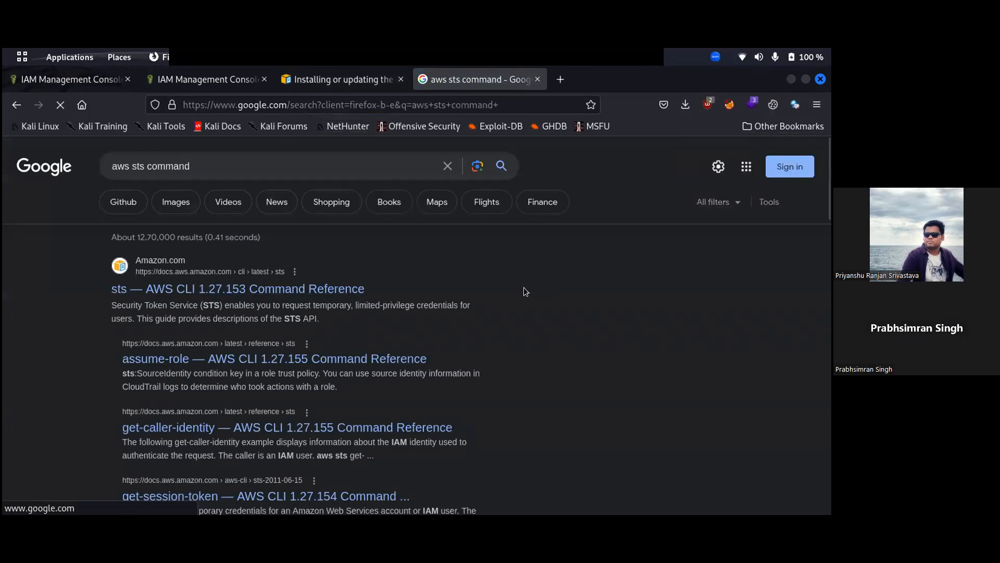
Open the top result, the 'sts — AWS CLI 1.27.153 Command Reference' page.
{"action": "left_click", "coordinate": [301, 290]}
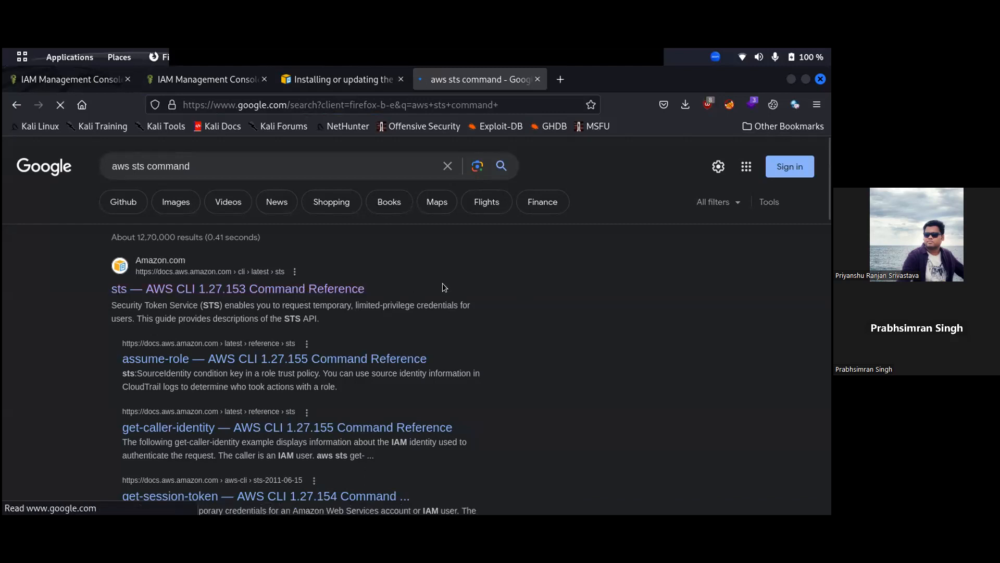
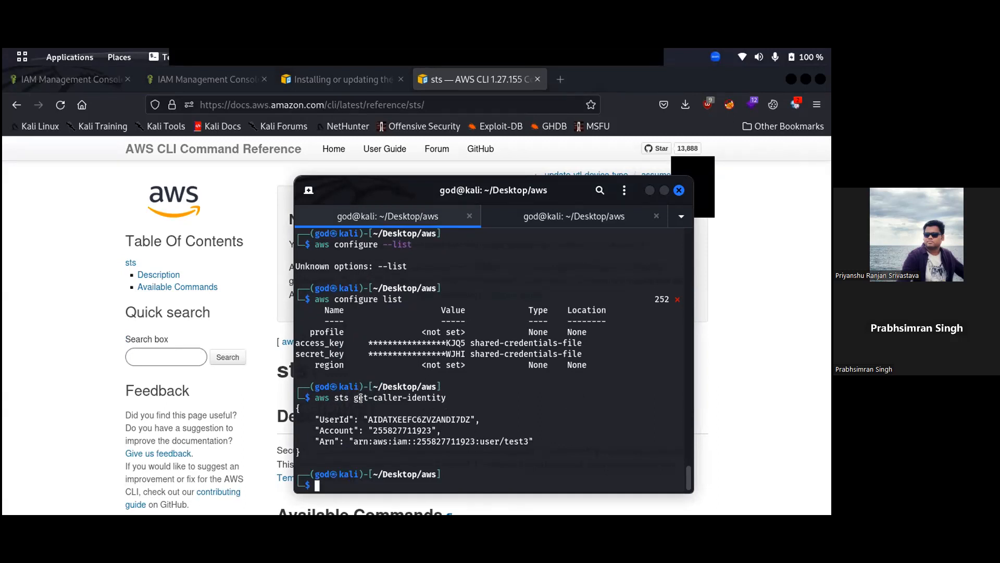
Highlight test3 in the returned ARN and the get-caller-identity command name.
{"action": "left_click_drag", "start_coordinate": [503, 441], "coordinate": [525, 441]}
{"action": "left_click", "coordinate": [522, 414]}
{"action": "left_click_drag", "start_coordinate": [354, 392], "coordinate": [444, 392]}
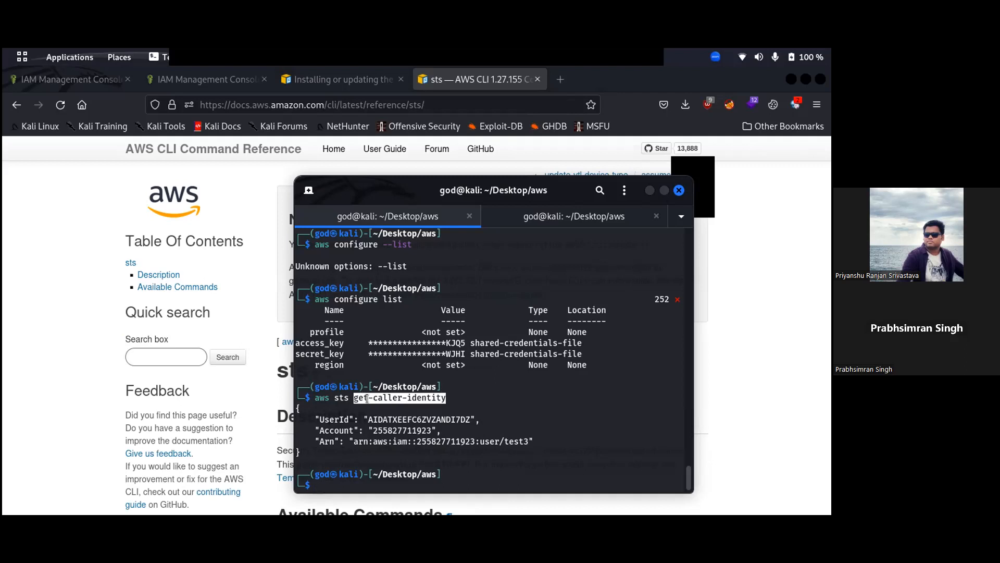
{"action": "left_click", "coordinate": [367, 397]}
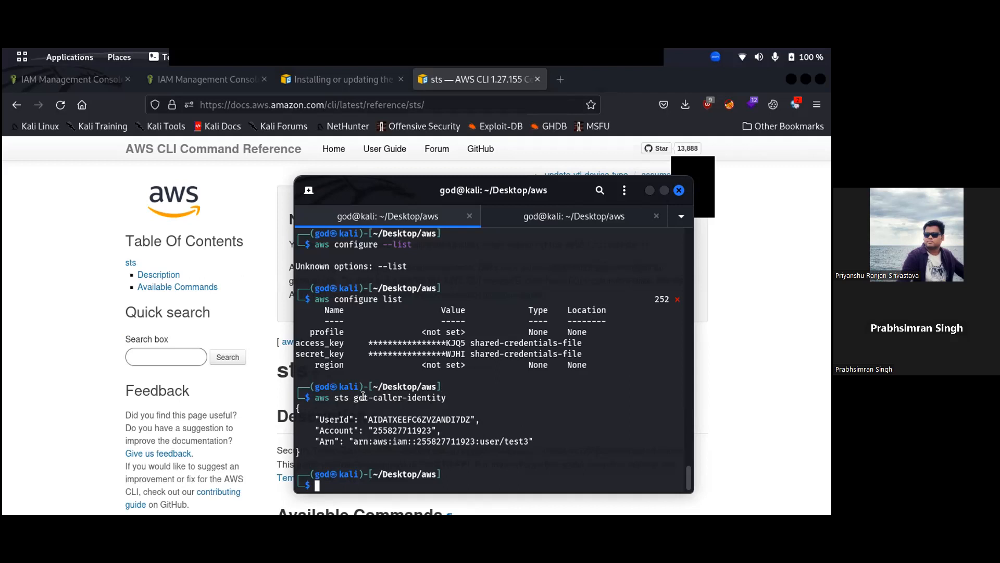
{"action": "left_click_drag", "start_coordinate": [353, 392], "coordinate": [442, 390]}
{"action": "key", "text": "super+c"}
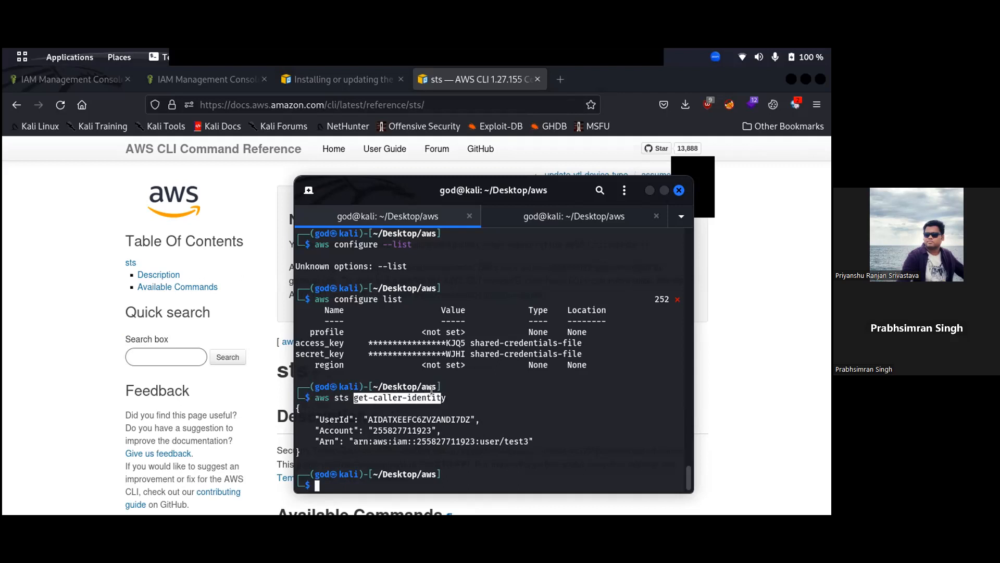
{"action": "left_click", "coordinate": [474, 398]}
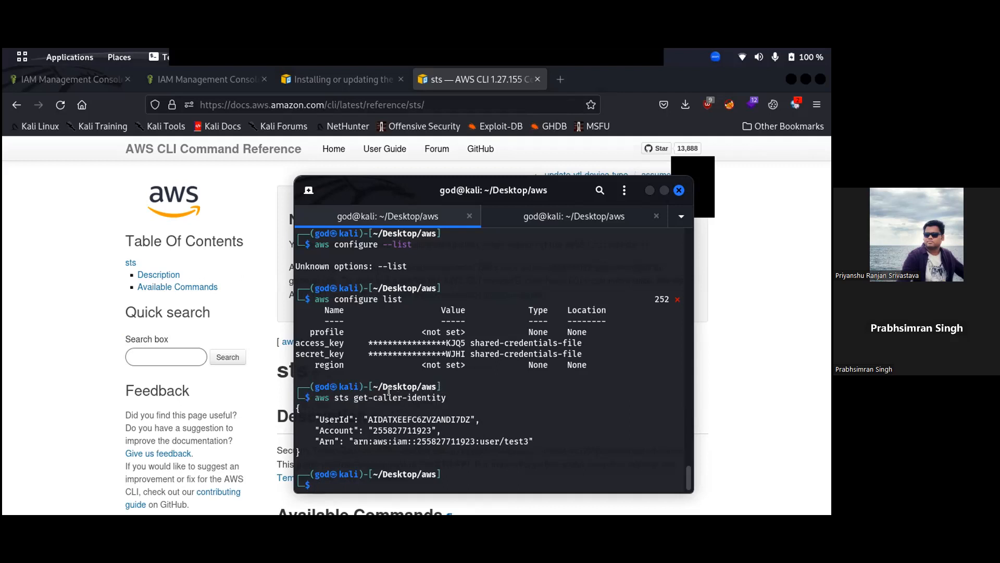
Edit the recalled sts command into 'aws sts get-caller-identity help' and run it.
{"action": "key", "text": "Up"}
{"action": "key", "text": "Home"}
{"action": "key", "text": "Right"}
{"action": "key", "text": "Right"}
{"action": "key", "text": "Right"}
{"action": "key", "text": "Right"}
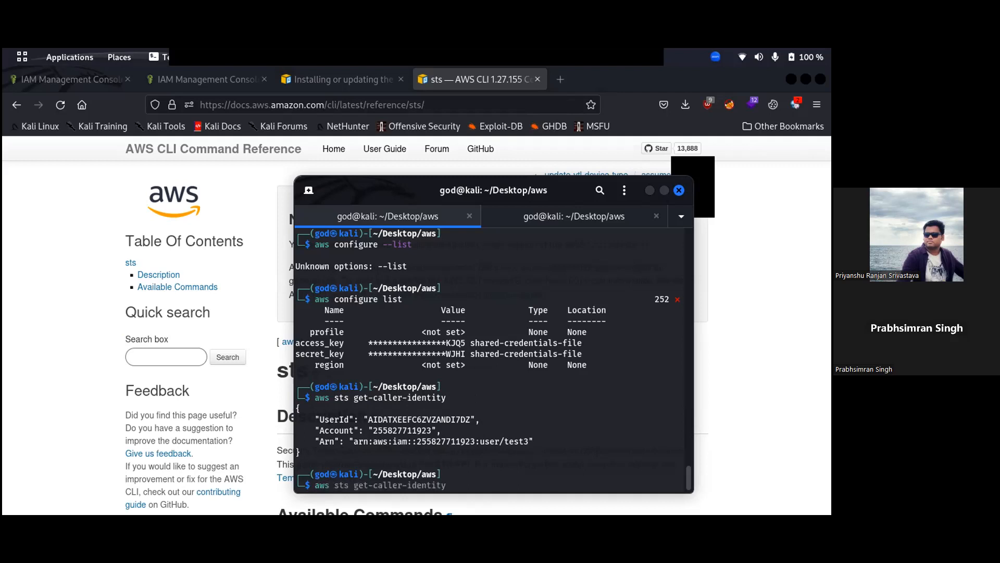
{"action": "type", "text": "ts help"}
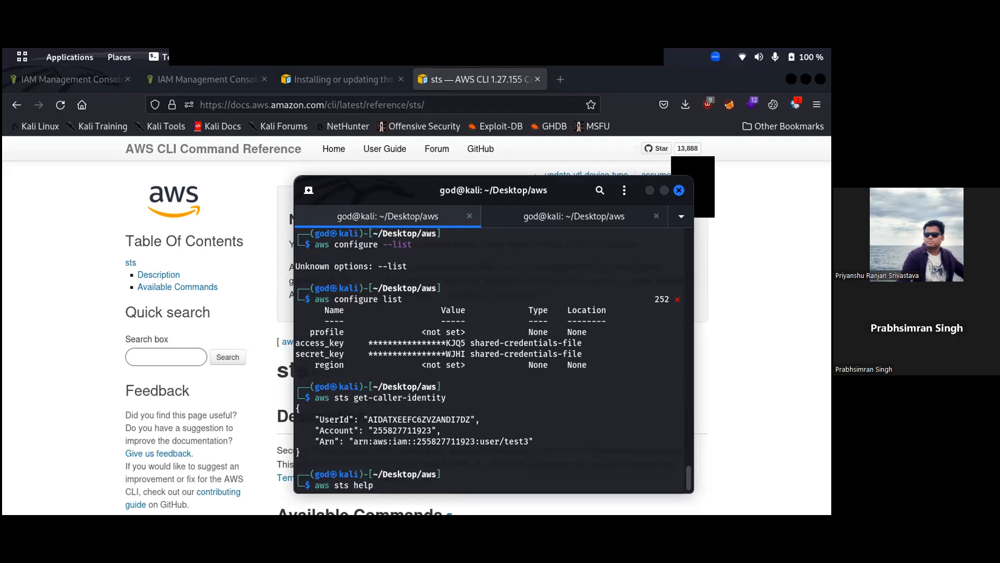
{"action": "key", "text": "Left"}
{"action": "key", "text": "Left"}
{"action": "double_click", "coordinate": [391, 396]}
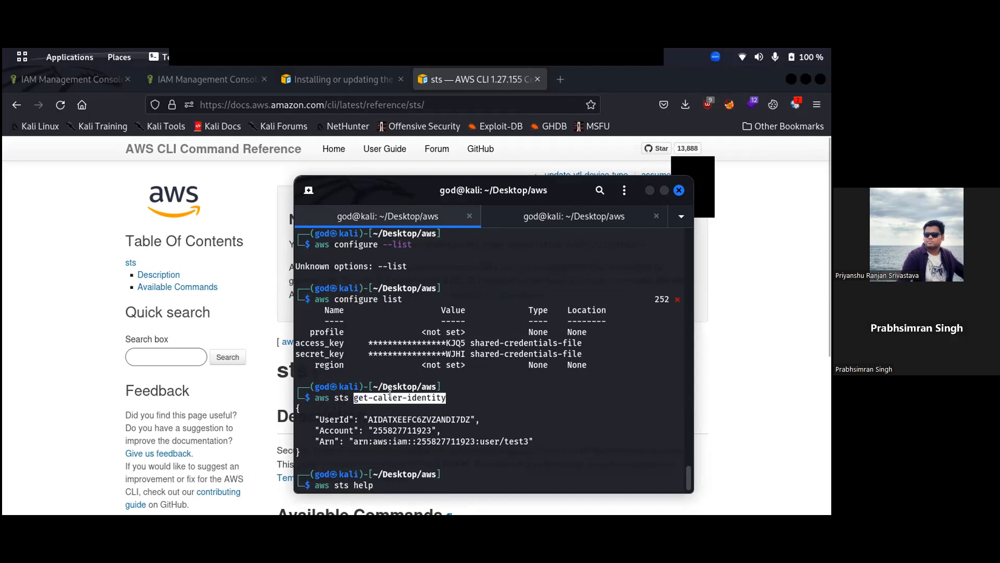
{"action": "middle_click", "coordinate": [390, 395]}
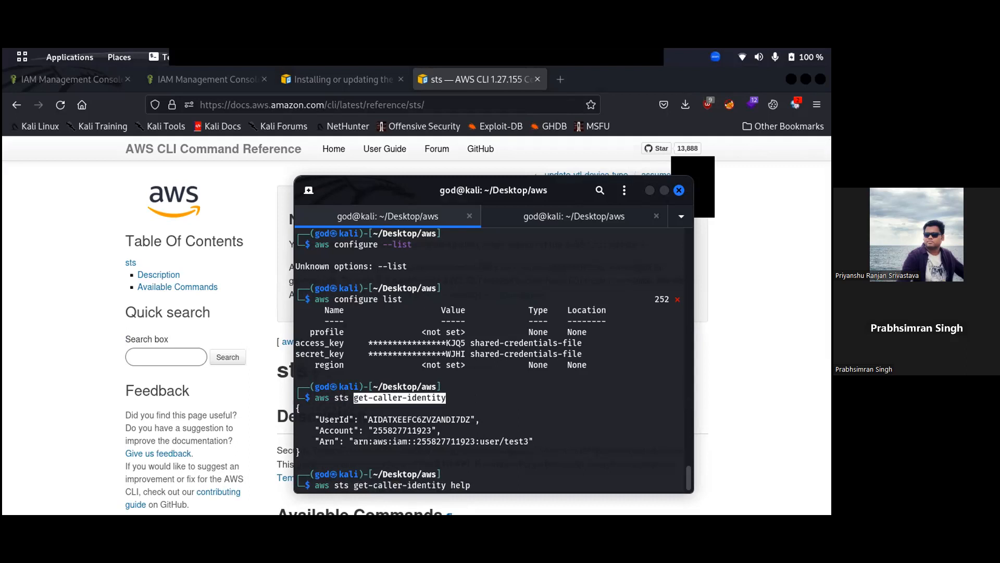
{"action": "key", "text": "Return"}
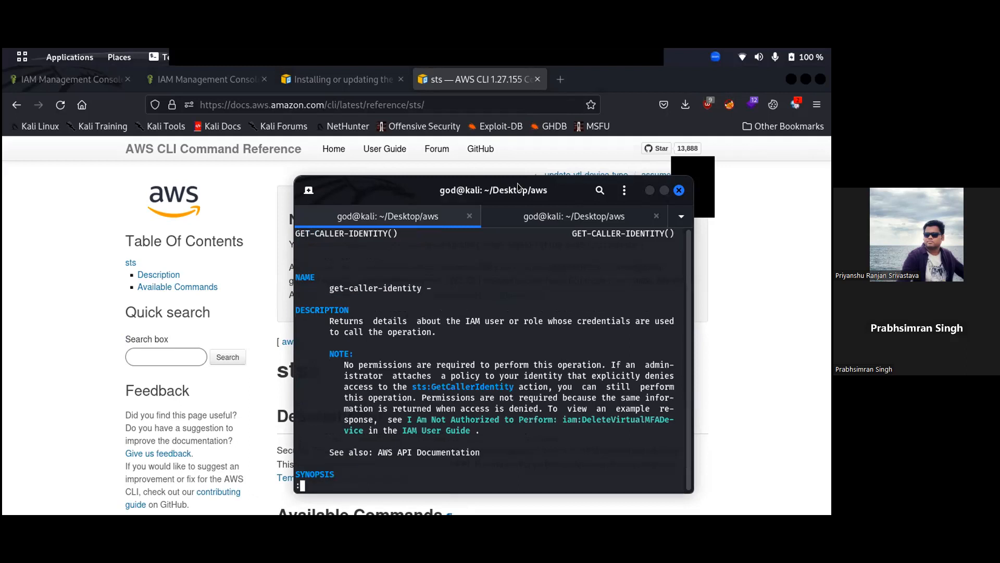
Maximize the terminal, read the get-caller-identity description, and quit the help page.
{"action": "double_click", "coordinate": [518, 184]}
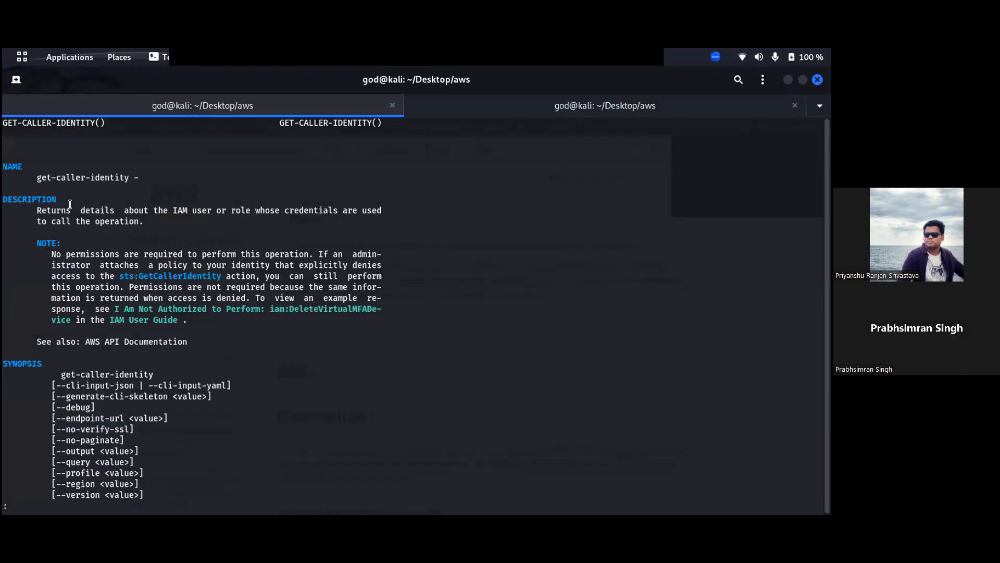
{"action": "left_click_drag", "start_coordinate": [188, 211], "coordinate": [309, 211]}
{"action": "left_click", "coordinate": [366, 213]}
{"action": "left_click_drag", "start_coordinate": [36, 221], "coordinate": [141, 222]}
{"action": "left_click", "coordinate": [141, 222]}
{"action": "key", "text": "q"}
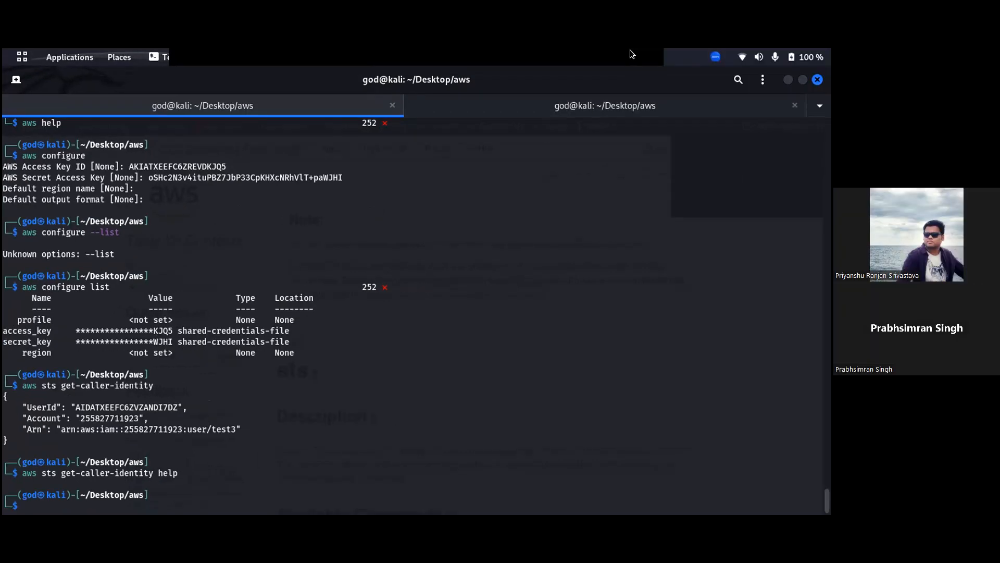
Restore and re-maximize the terminal, then show the Activities overview.
{"action": "key", "text": "super+Down"}
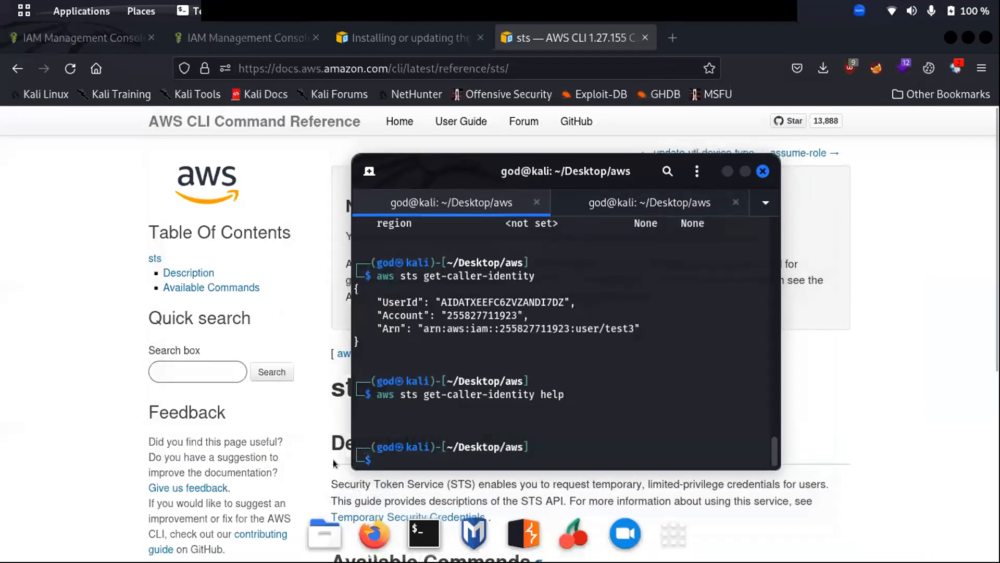
{"action": "double_click", "coordinate": [612, 172]}
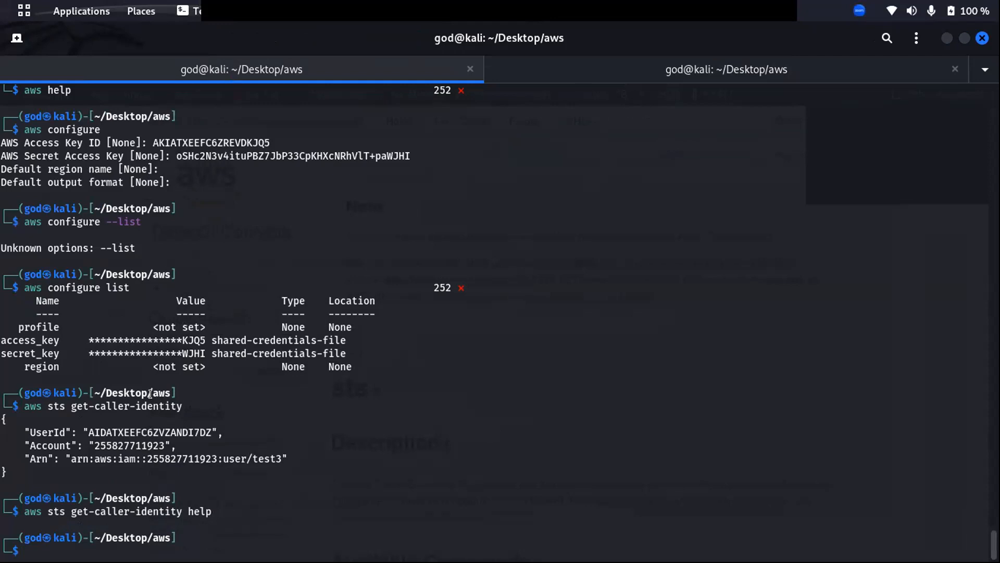
{"action": "key", "text": "super"}
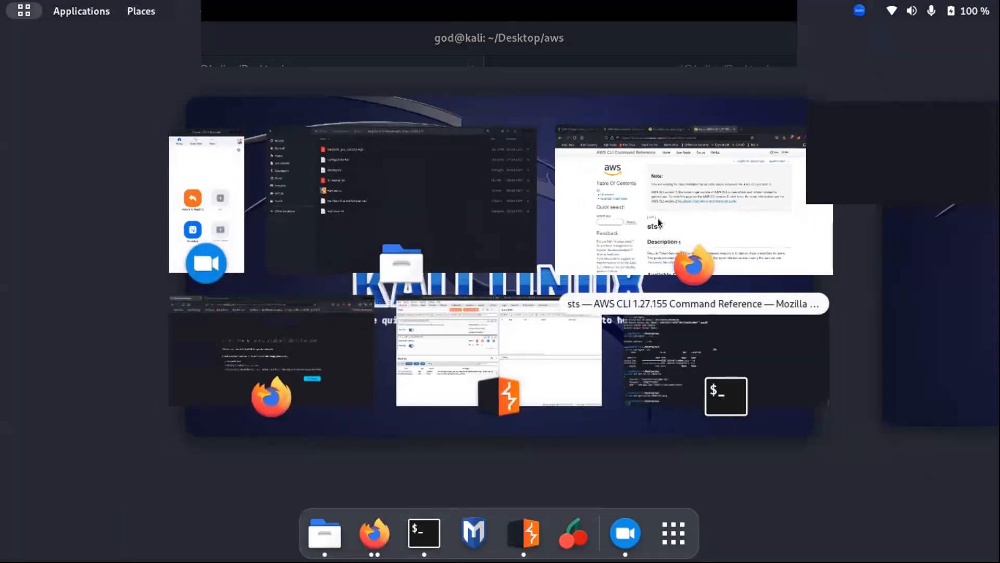
In Firefox's IAM console, open the test3 user's details page to check its ARN.
{"action": "left_click", "coordinate": [658, 217]}
{"action": "left_click", "coordinate": [237, 36]}
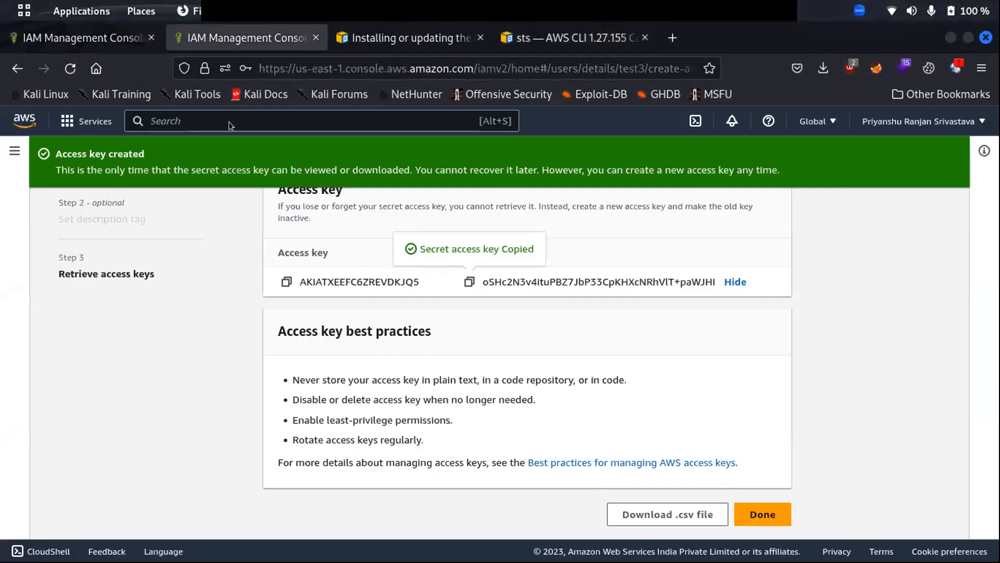
{"action": "scroll", "coordinate": [413, 291], "scroll_direction": "up", "scroll_amount": 2}
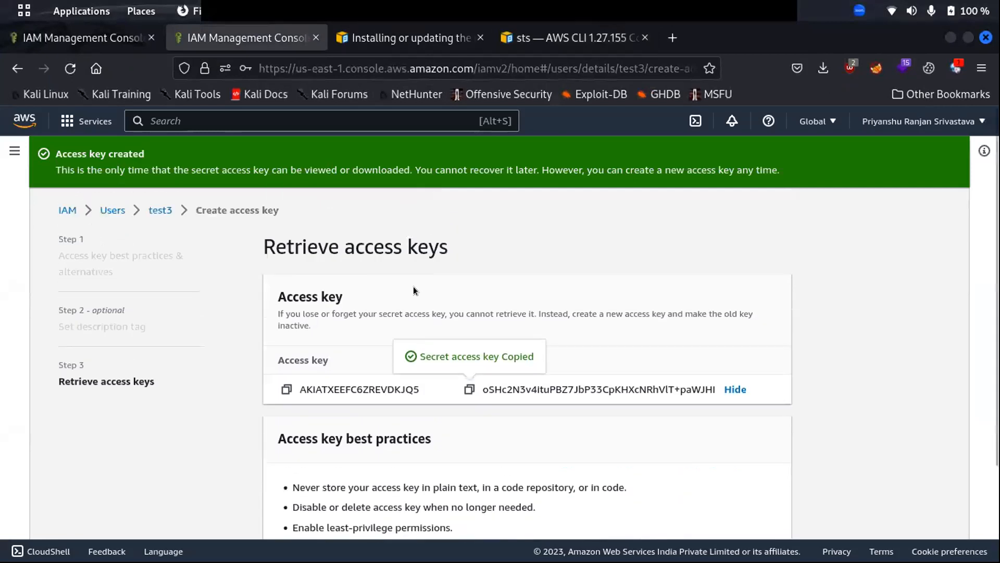
{"action": "left_click", "coordinate": [160, 210]}
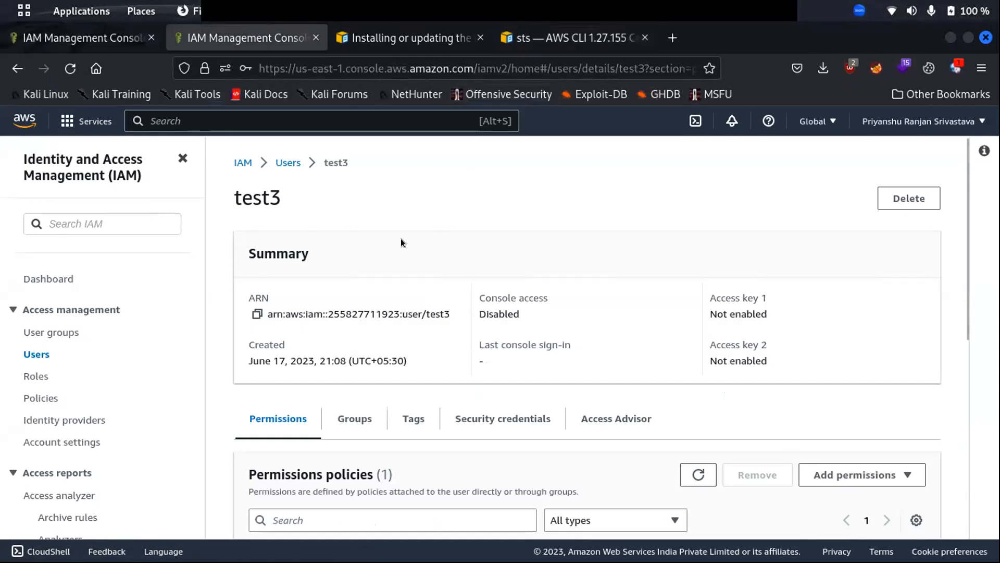
Return to the terminal and recall the previous command for editing.
{"action": "key", "text": "super"}
{"action": "left_click", "coordinate": [673, 346]}
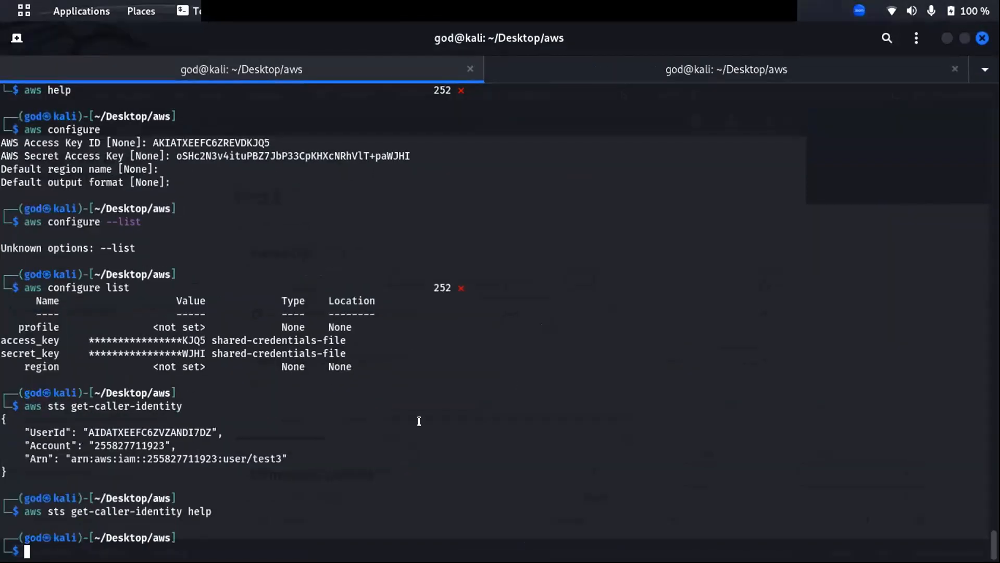
{"action": "key", "text": "Up"}
{"action": "key", "text": "ctrl+Left"}
{"action": "key", "text": "ctrl+Left"}
{"action": "key", "text": "ctrl+Left"}
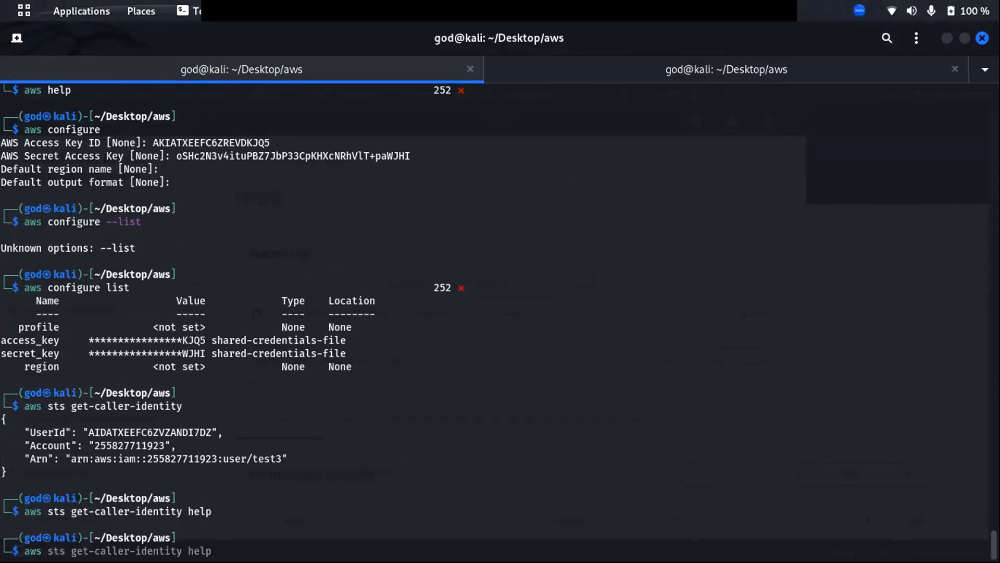
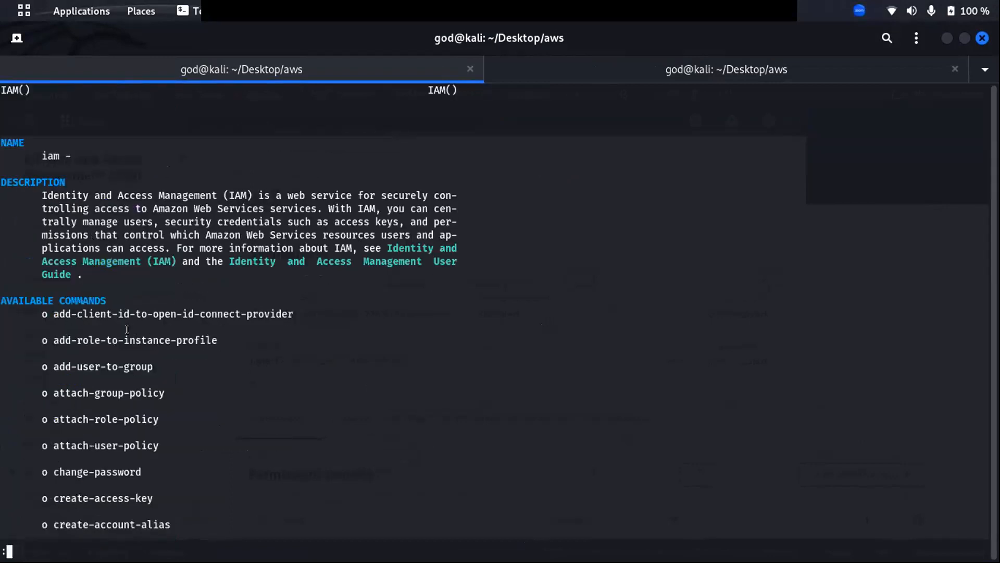
Scroll the aws iam help's available commands down to create-user and copy that command name.
{"action": "scroll", "coordinate": [128, 323], "scroll_direction": "down", "scroll_amount": 4}
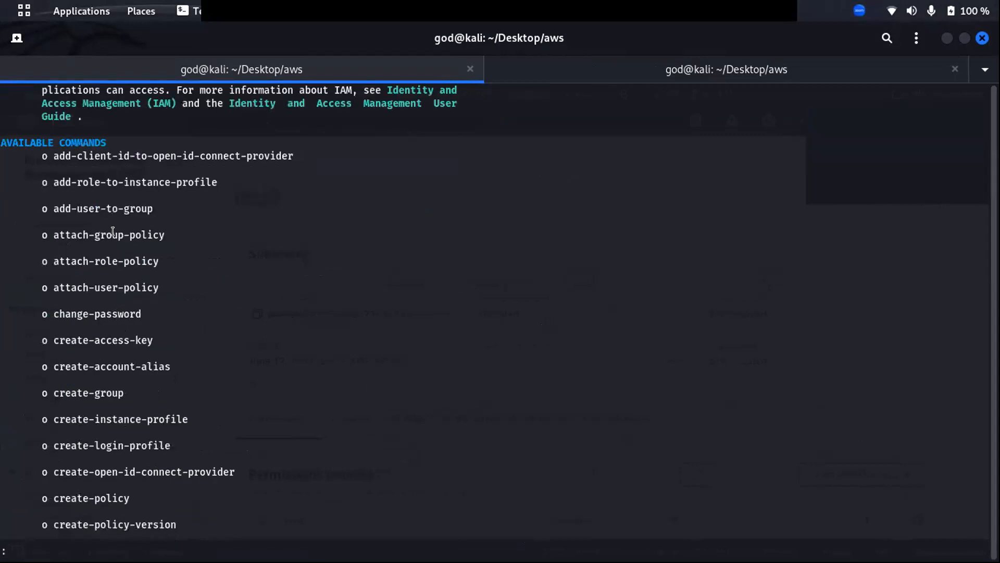
{"action": "scroll", "coordinate": [104, 478], "scroll_direction": "down", "scroll_amount": 4}
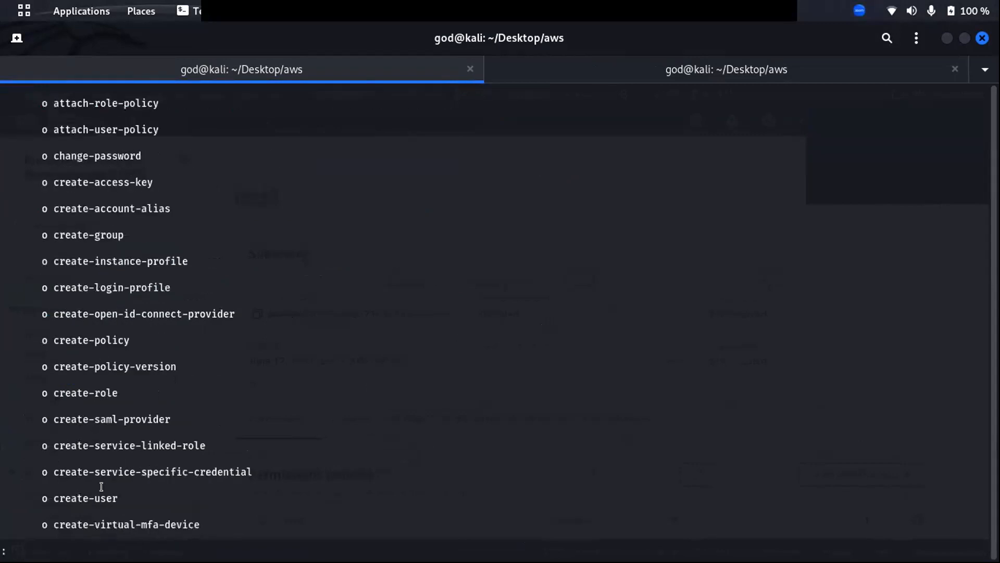
{"action": "double_click", "coordinate": [80, 499]}
{"action": "right_click", "coordinate": [85, 498]}
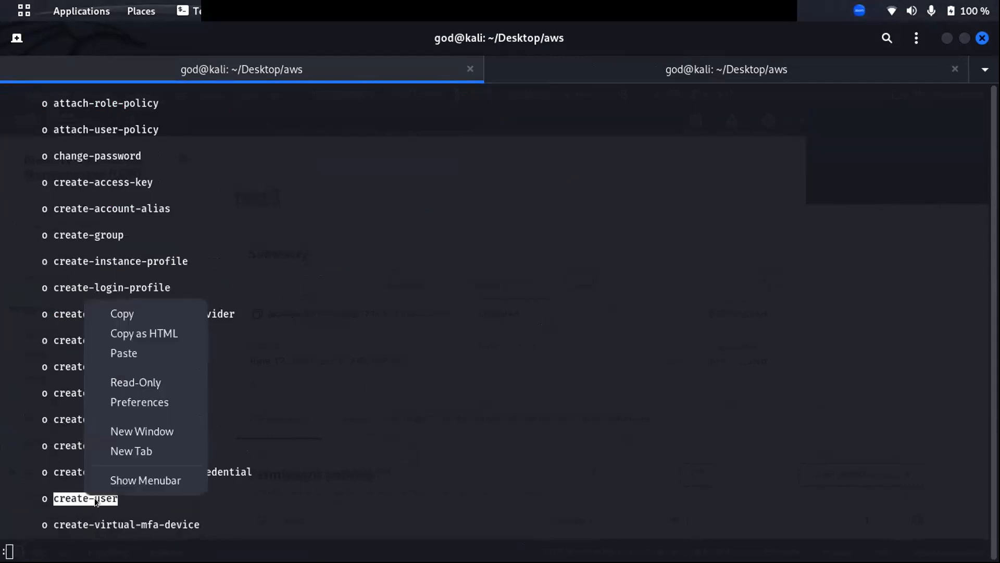
{"action": "left_click", "coordinate": [123, 314]}
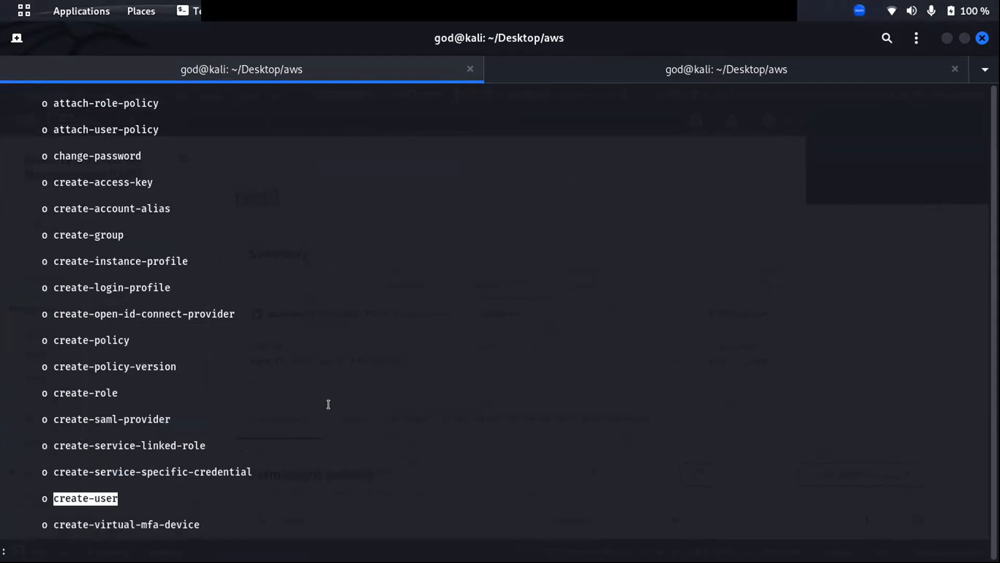
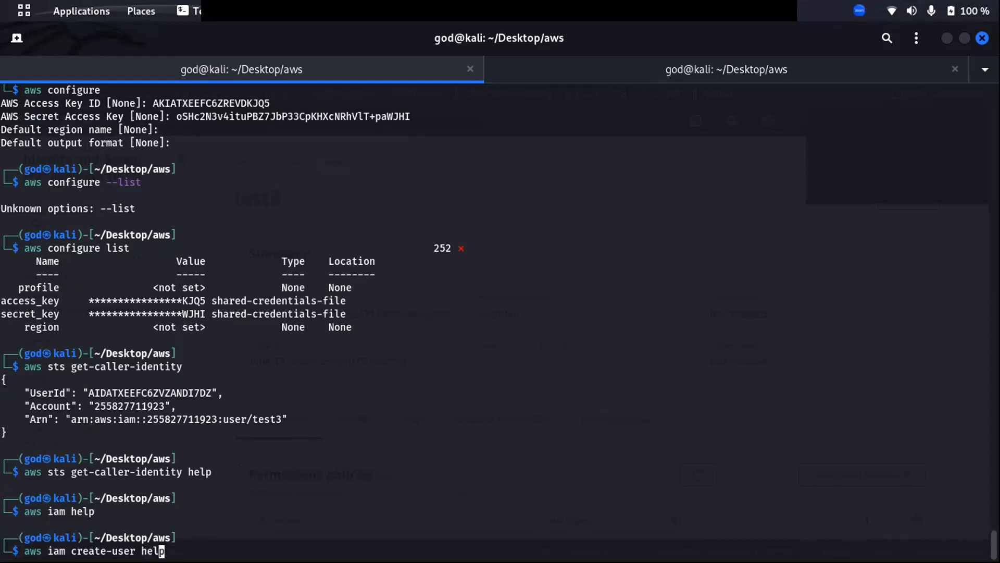
{"action": "key", "text": "BackSpace"}
{"action": "key", "text": "BackSpace"}
{"action": "key", "text": "BackSpace"}
{"action": "key", "text": "BackSpace"}
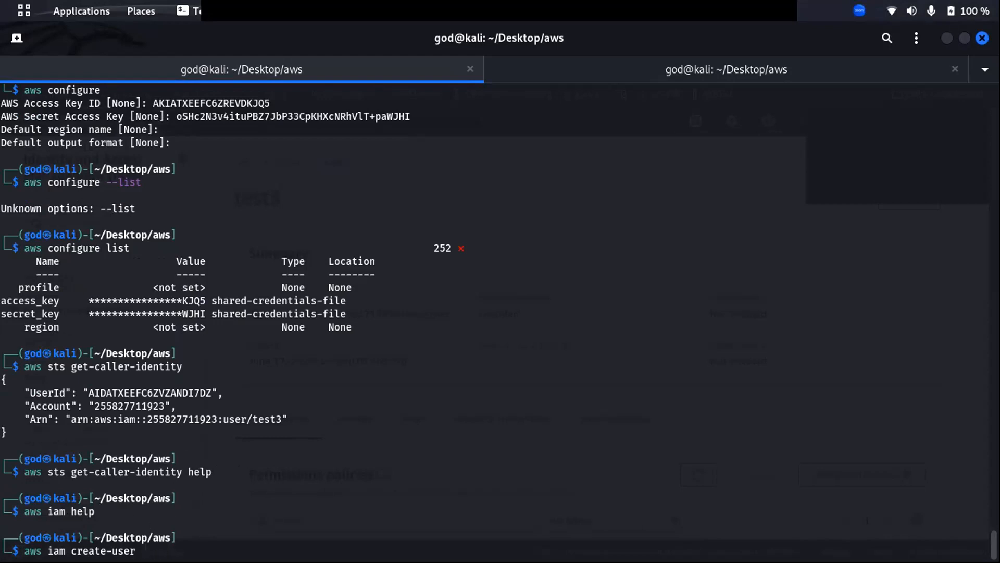
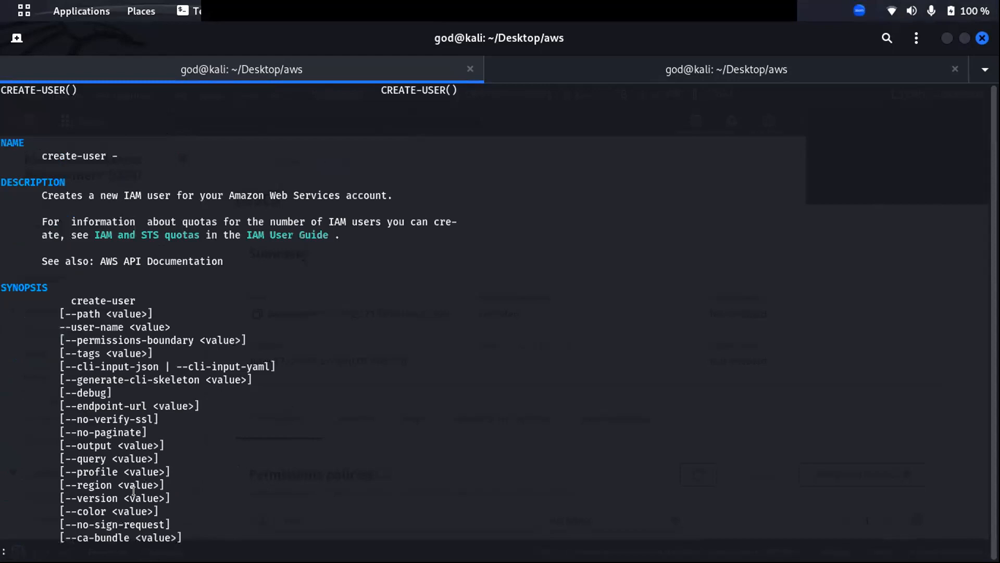
Read through the create-user help page's --path and --permissions-boundary options.
{"action": "scroll", "coordinate": [77, 256], "scroll_direction": "down", "scroll_amount": 2}
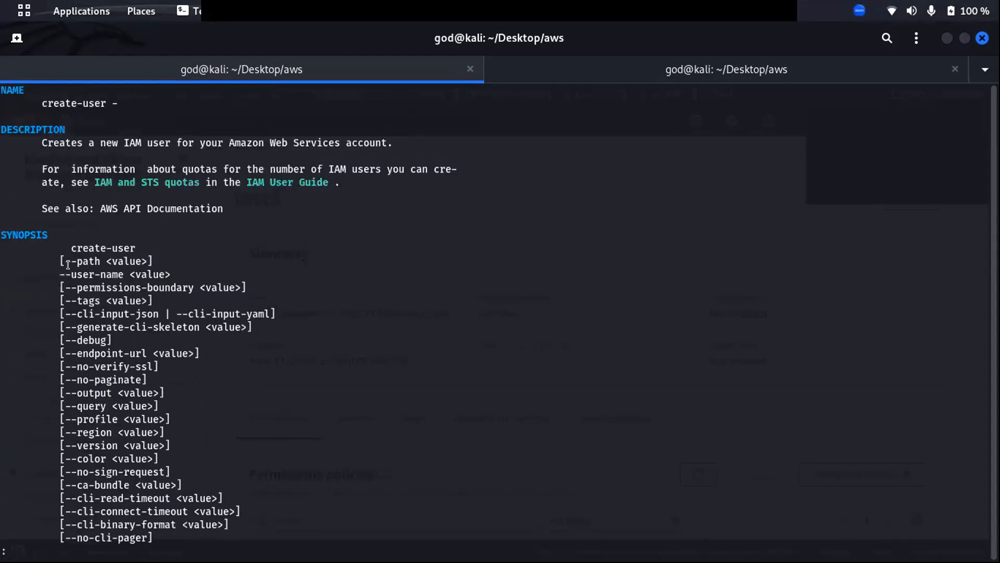
{"action": "left_click_drag", "start_coordinate": [150, 257], "coordinate": [141, 255]}
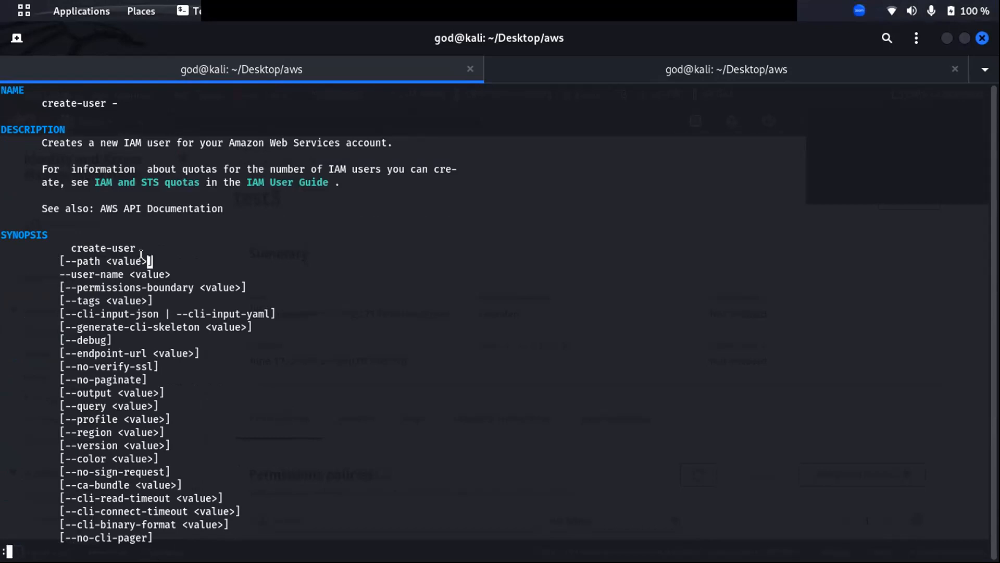
{"action": "left_click", "coordinate": [77, 277]}
{"action": "left_click_drag", "start_coordinate": [245, 286], "coordinate": [228, 282]}
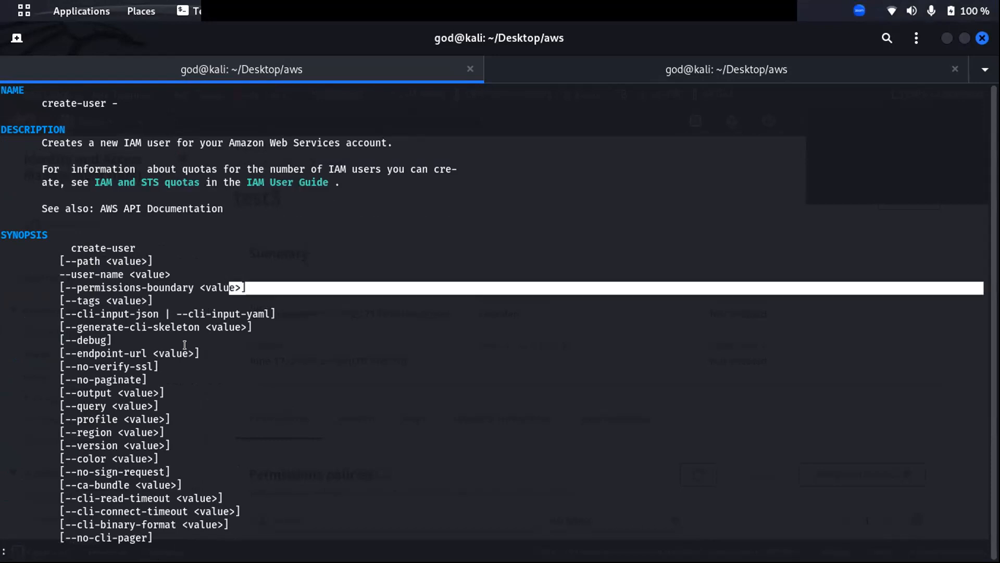
{"action": "scroll", "coordinate": [228, 282], "scroll_direction": "down", "scroll_amount": 9}
{"action": "scroll", "coordinate": [163, 360], "scroll_direction": "up", "scroll_amount": 3}
{"action": "scroll", "coordinate": [164, 361], "scroll_direction": "up", "scroll_amount": 6}
{"action": "scroll", "coordinate": [135, 369], "scroll_direction": "down", "scroll_amount": 11}
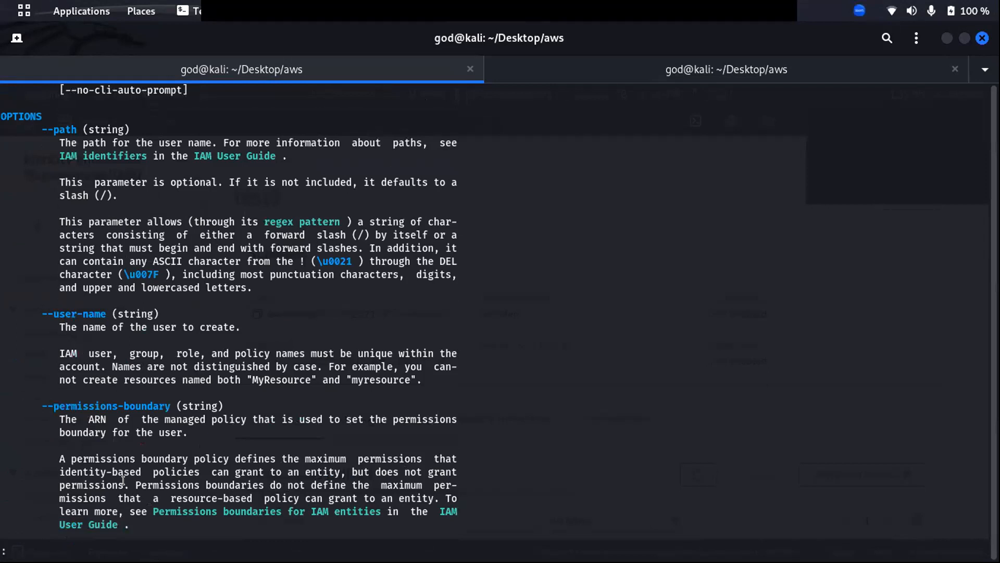
{"action": "scroll", "coordinate": [123, 480], "scroll_direction": "down", "scroll_amount": 4}
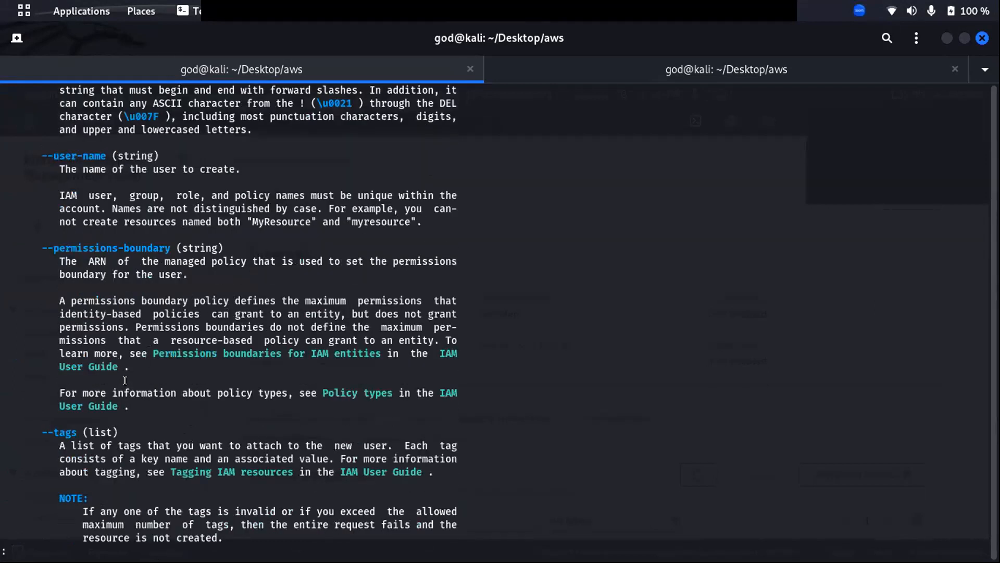
{"action": "scroll", "coordinate": [123, 382], "scroll_direction": "up", "scroll_amount": 3}
{"action": "scroll", "coordinate": [107, 292], "scroll_direction": "up", "scroll_amount": 5}
{"action": "scroll", "coordinate": [114, 417], "scroll_direction": "down", "scroll_amount": 4}
{"action": "scroll", "coordinate": [116, 398], "scroll_direction": "up", "scroll_amount": 7}
{"action": "scroll", "coordinate": [116, 392], "scroll_direction": "up", "scroll_amount": 5}
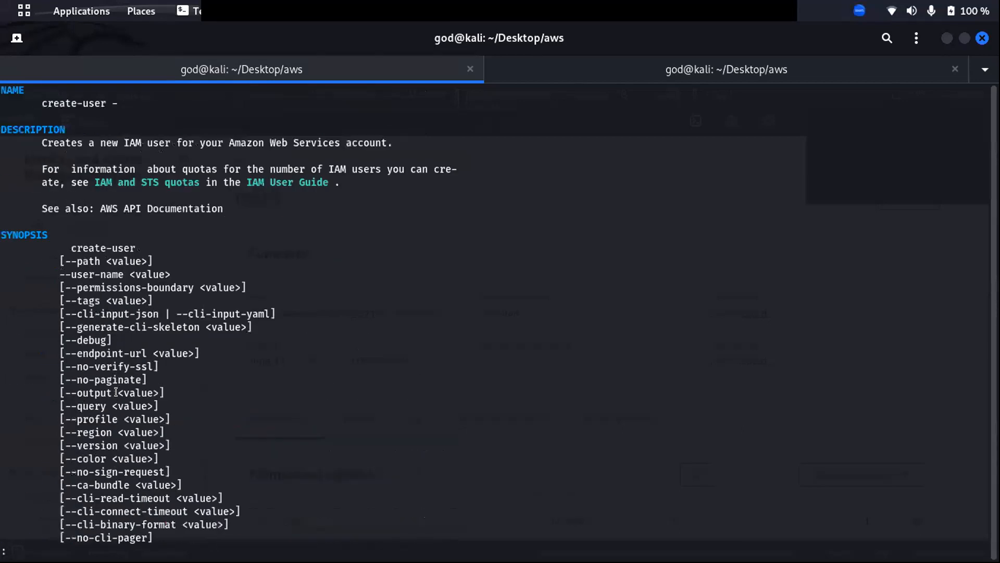
Copy the --user-name option name to the clipboard and quit the help page.
{"action": "double_click", "coordinate": [77, 270]}
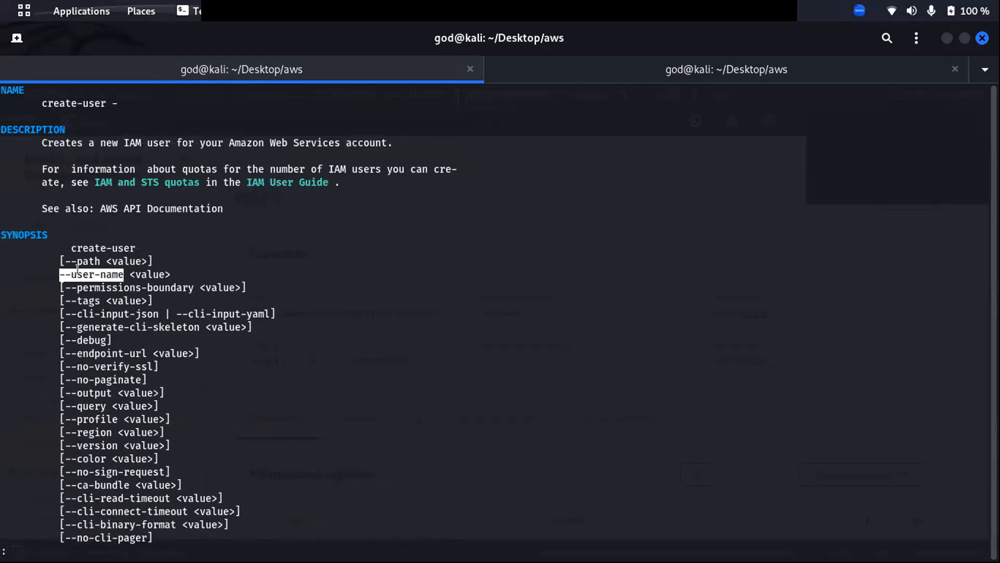
{"action": "right_click", "coordinate": [103, 270]}
{"action": "left_click", "coordinate": [157, 289]}
{"action": "scroll", "coordinate": [156, 365], "scroll_direction": "down", "scroll_amount": 1}
{"action": "key", "text": "q"}
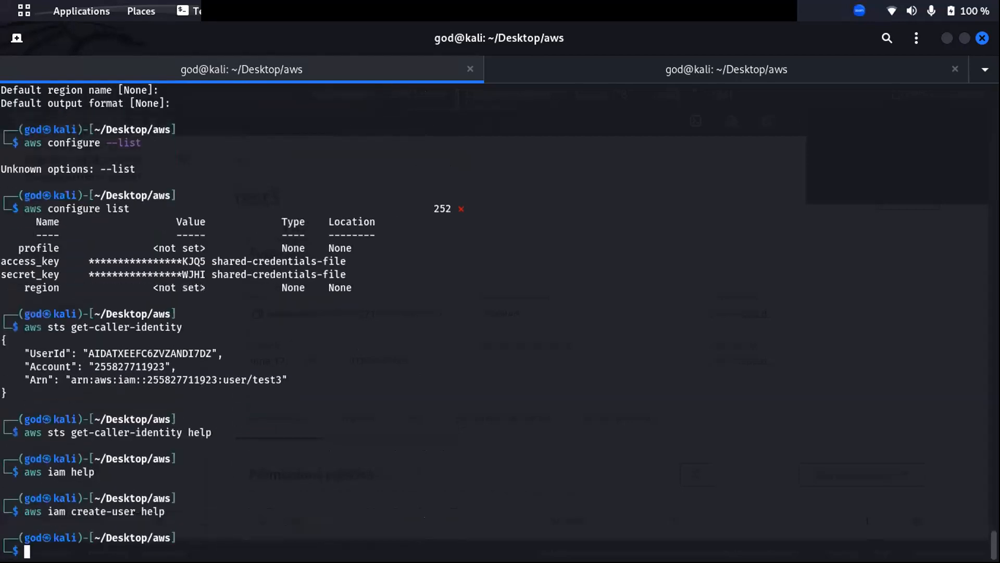
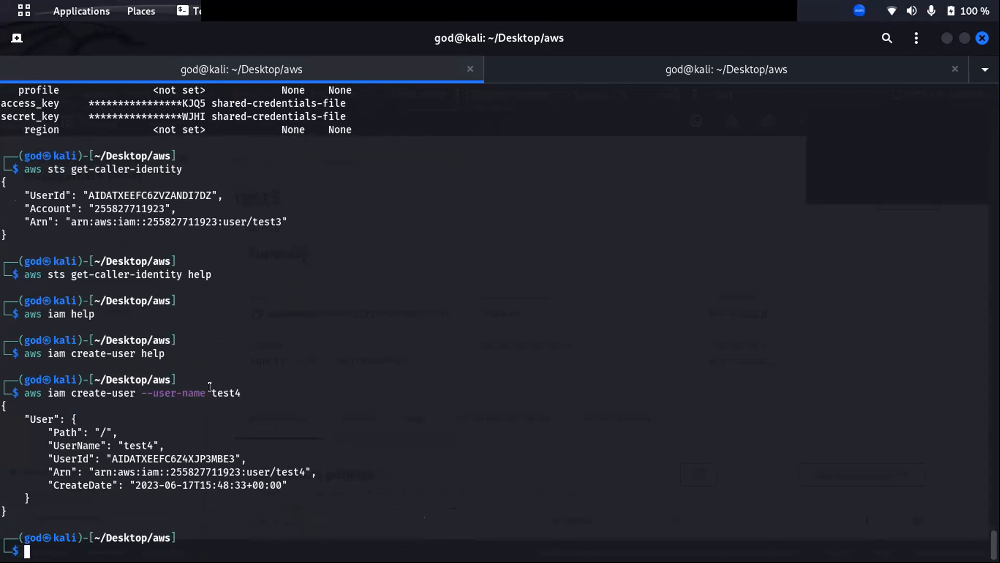
Restore the maximized terminal to a smaller window over the Firefox IAM console page.
{"action": "double_click", "coordinate": [211, 388]}
{"action": "left_click", "coordinate": [77, 452]}
{"action": "left_click_drag", "start_coordinate": [478, 269], "coordinate": [480, 290]}
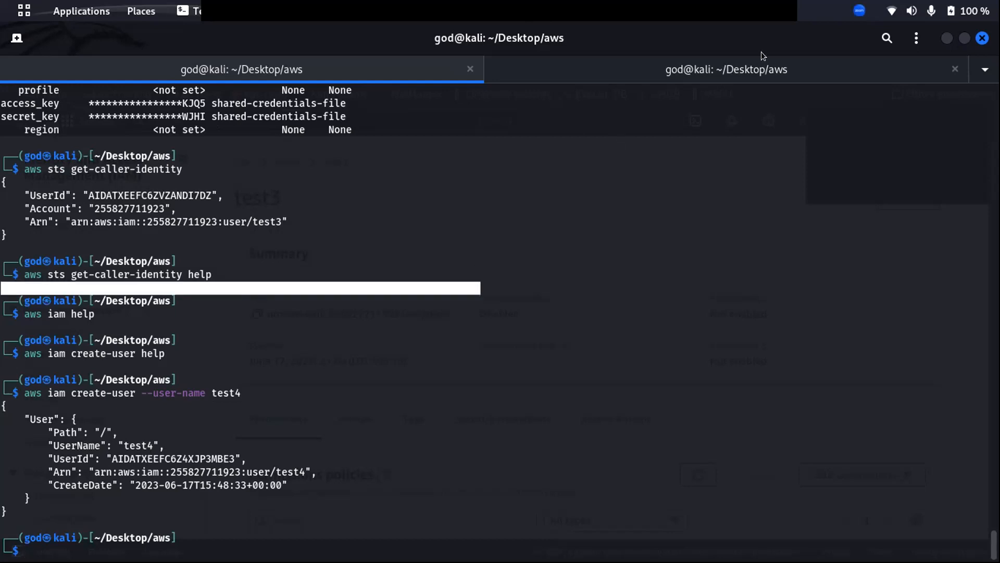
{"action": "double_click", "coordinate": [714, 26]}
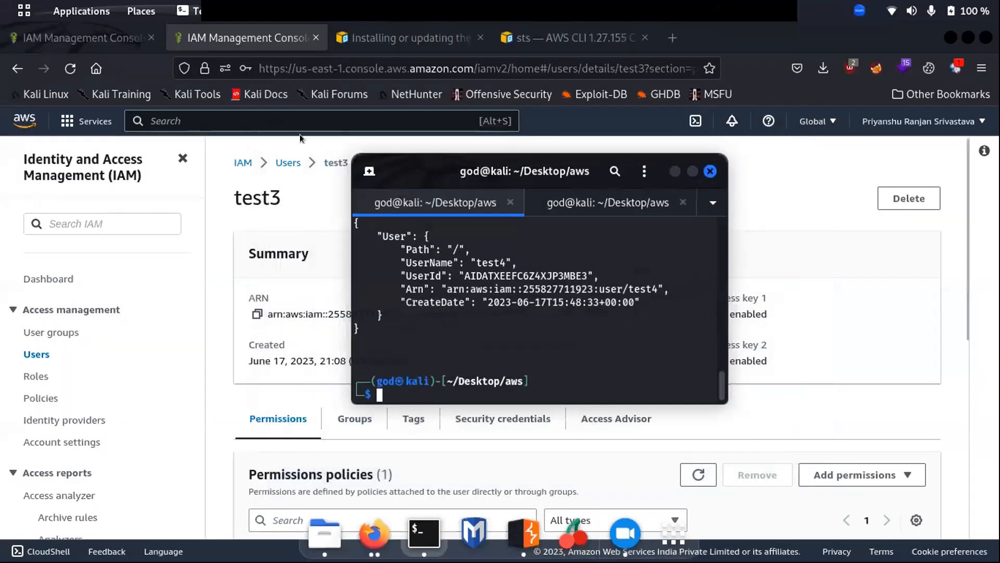
Return to the IAM Users list, confirm test4 is listed, and open test3's details.
{"action": "left_click", "coordinate": [313, 196]}
{"action": "left_click", "coordinate": [288, 162]}
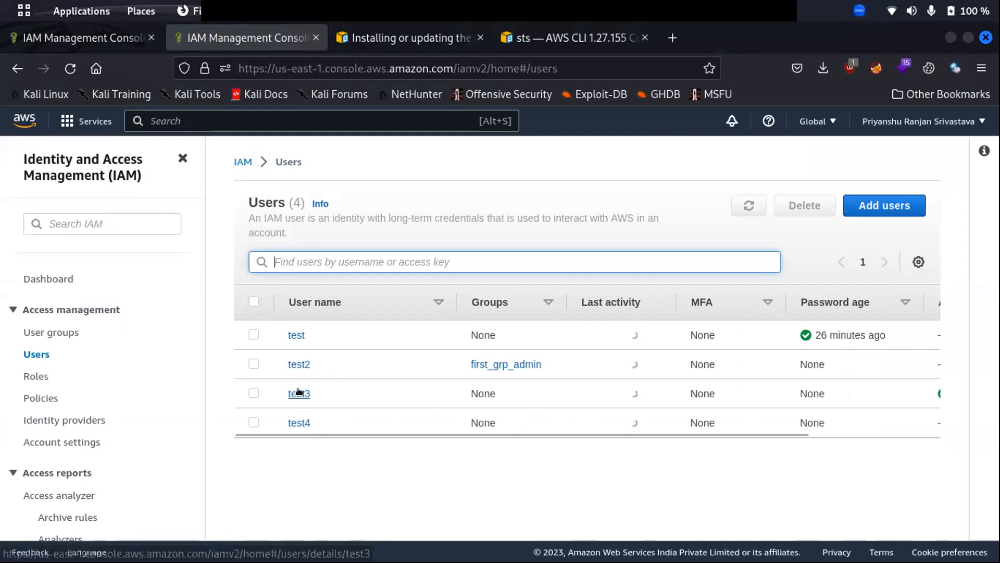
{"action": "left_click", "coordinate": [299, 393]}
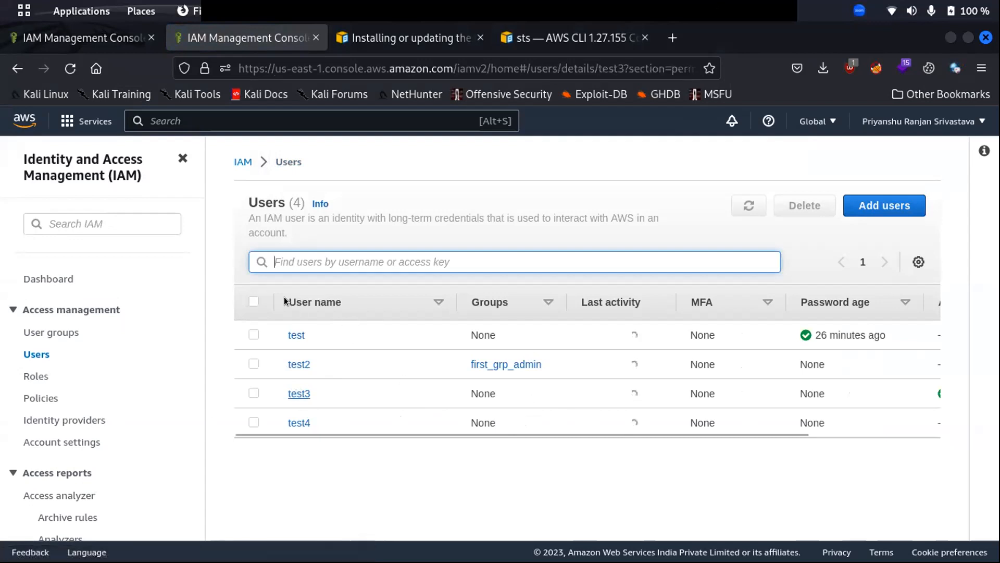
Detach create_user_policy from user test3.
{"action": "scroll", "coordinate": [469, 370], "scroll_direction": "down", "scroll_amount": 1}
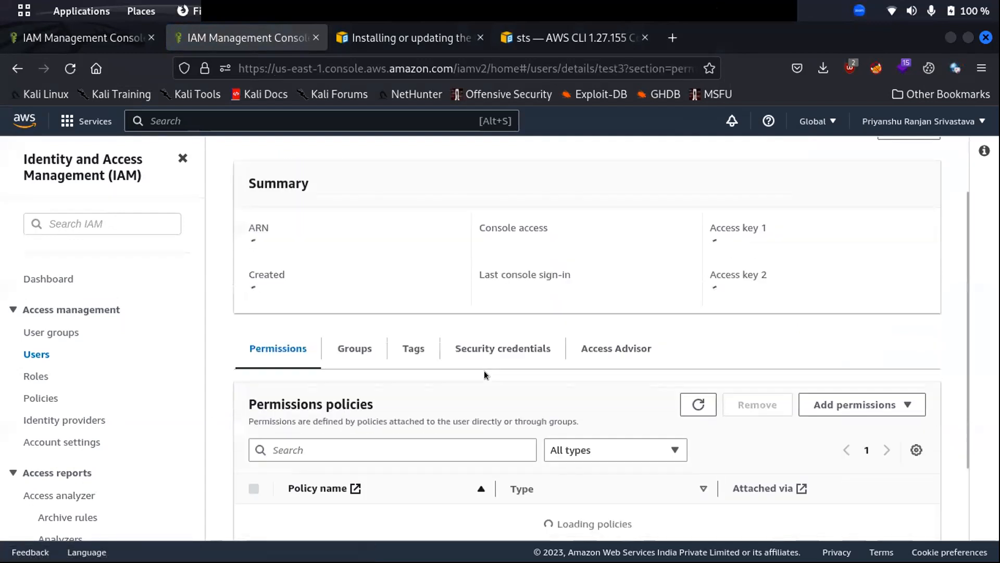
{"action": "scroll", "coordinate": [396, 354], "scroll_direction": "down", "scroll_amount": 2}
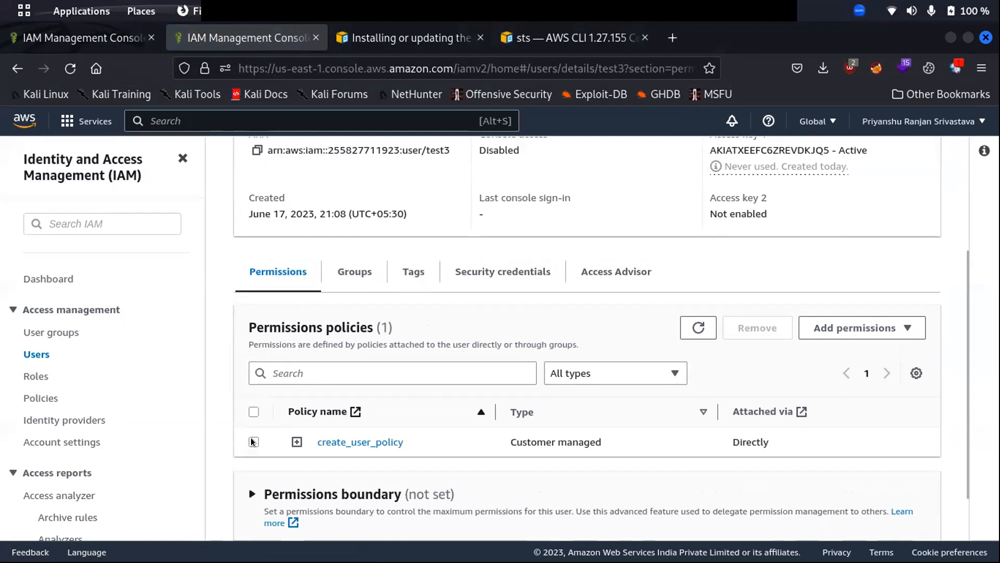
{"action": "left_click", "coordinate": [254, 441]}
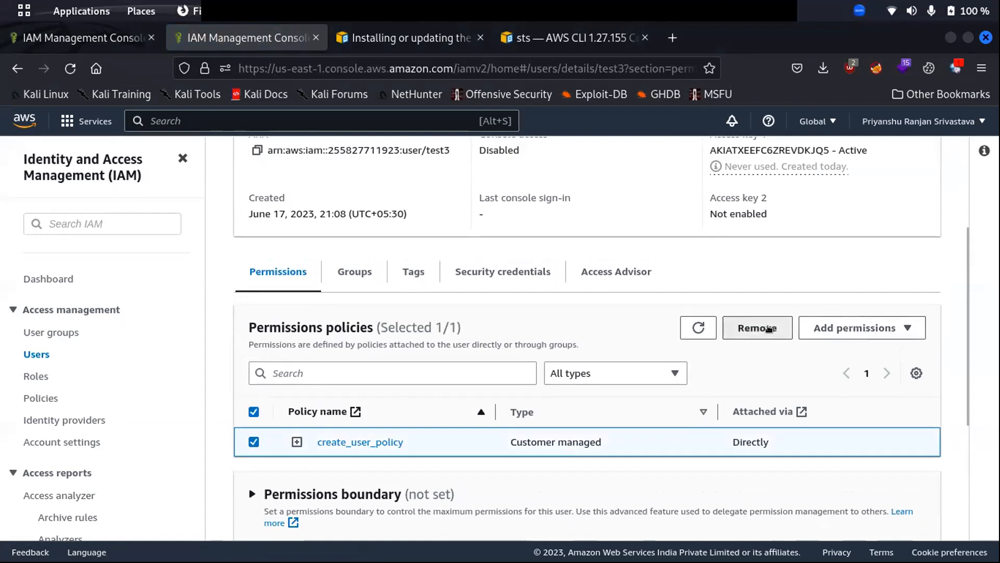
{"action": "left_click", "coordinate": [768, 328]}
{"action": "left_click", "coordinate": [651, 384]}
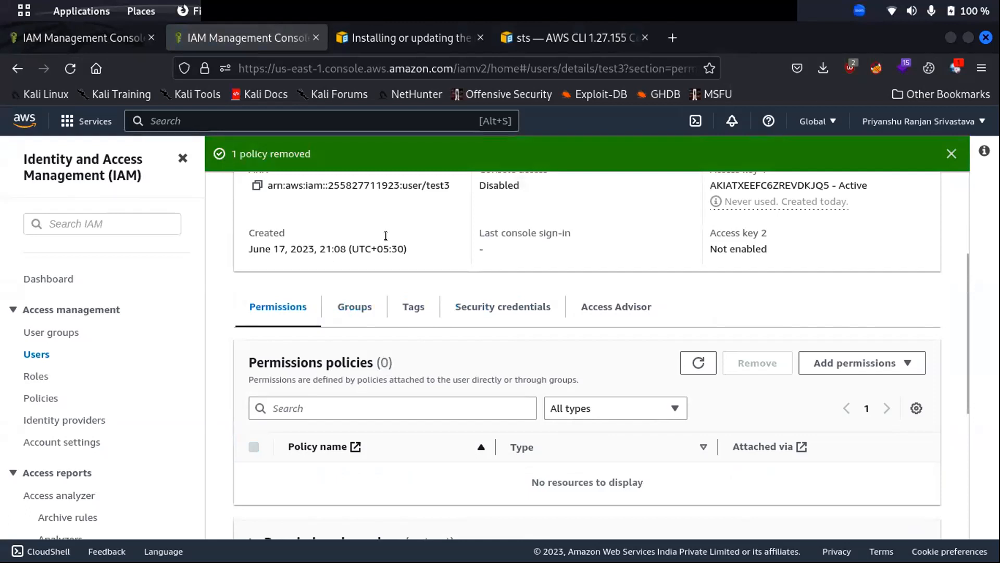
Go back to the Users list showing test, test2, test3 and test4.
{"action": "scroll", "coordinate": [386, 236], "scroll_direction": "up", "scroll_amount": 3}
{"action": "left_click", "coordinate": [286, 198]}
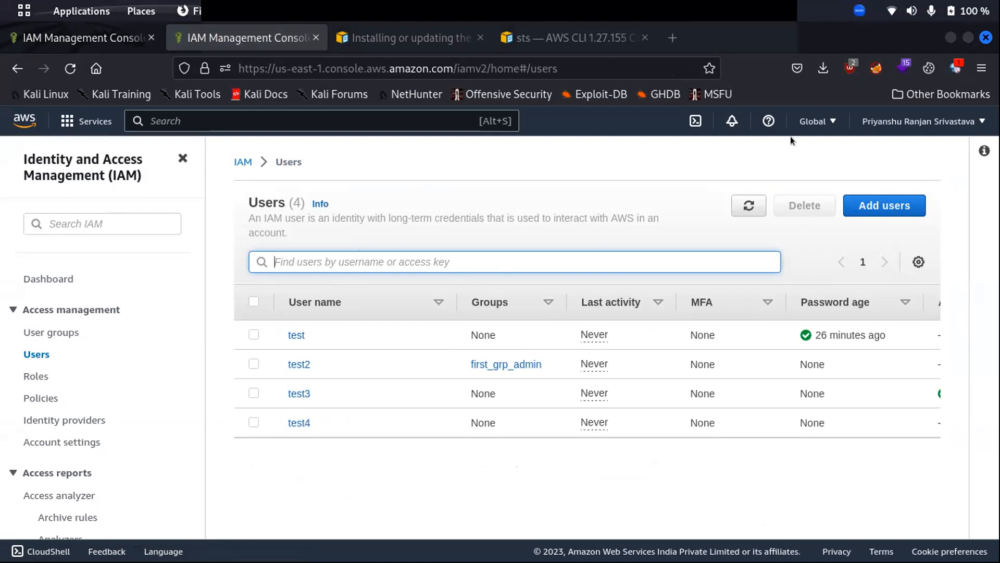
{"action": "key", "text": "alt+Tab"}
Rerun aws iam create-user for test5 and maximize the terminal to read the AccessDenied error.
{"action": "key", "text": "super"}
{"action": "left_click", "coordinate": [762, 229]}
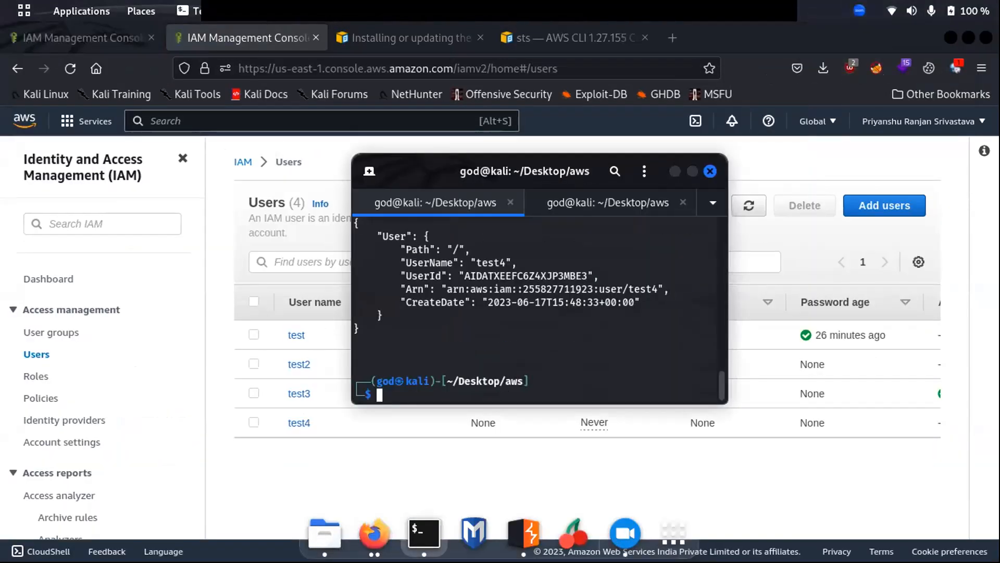
{"action": "key", "text": "Up"}
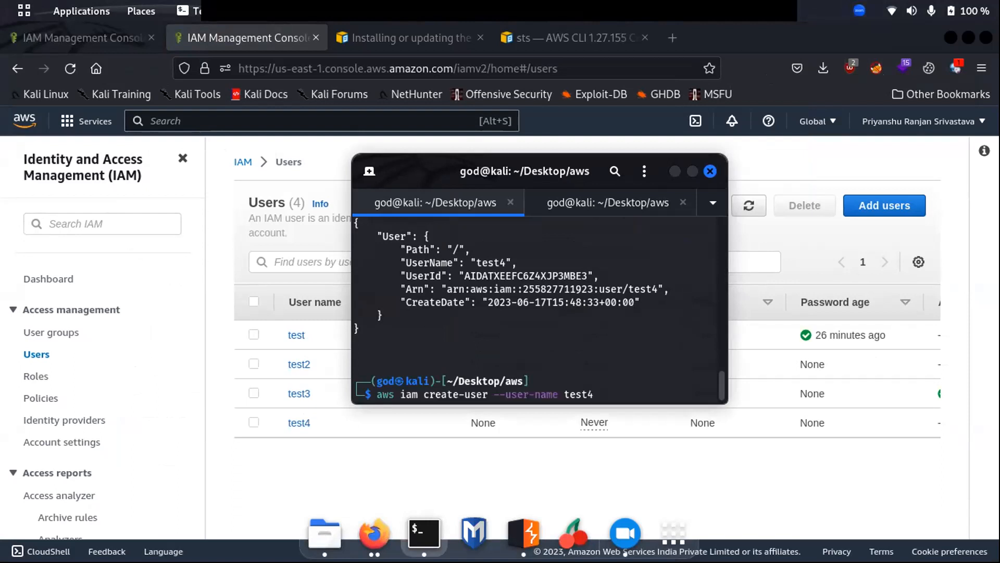
{"action": "key", "text": "Right"}
{"action": "key", "text": "Right"}
{"action": "key", "text": "BackSpace"}
{"action": "type", "text": "5"}
{"action": "key", "text": "Return"}
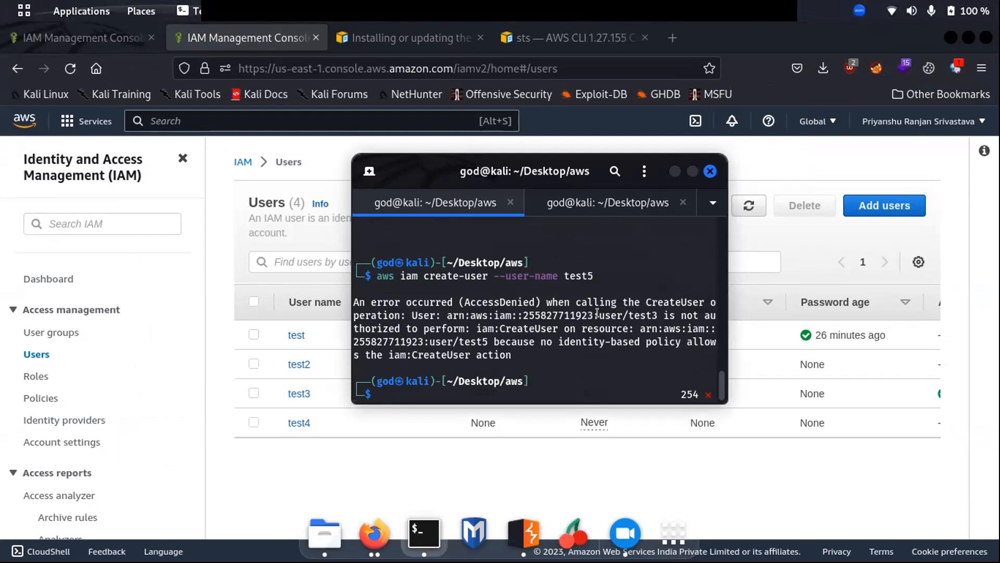
{"action": "key", "text": "super+Up"}
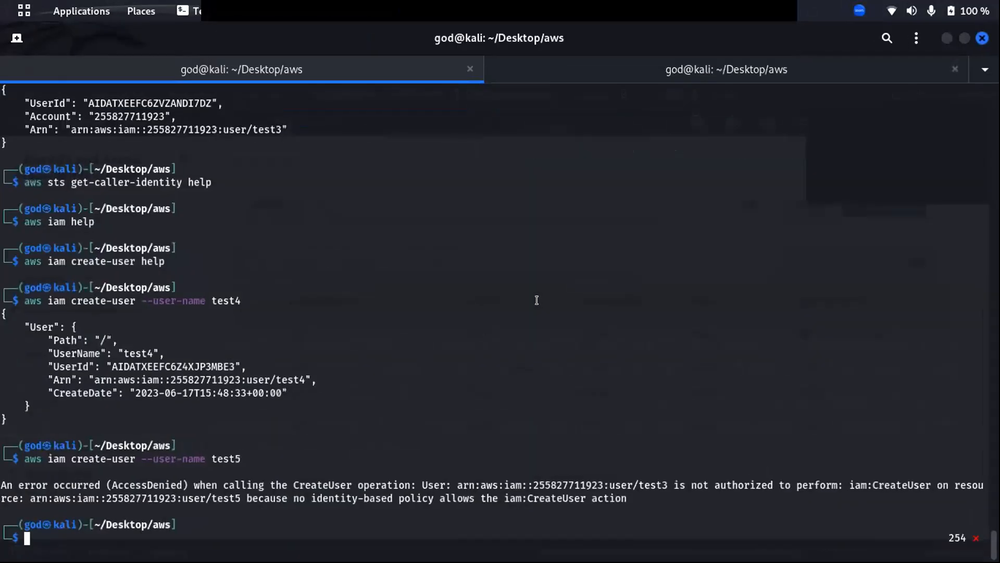